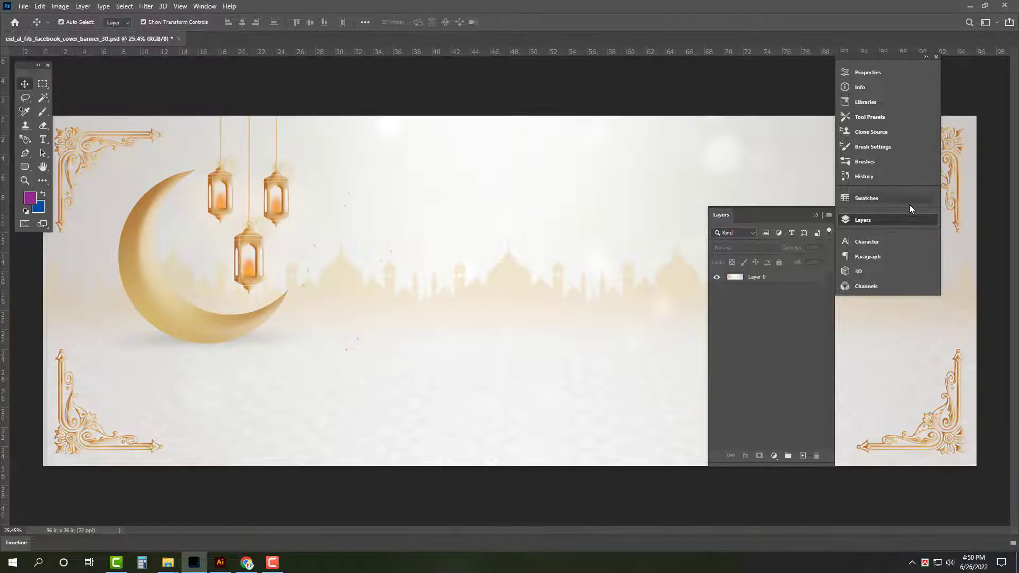
Hide the panels and place guides along the banner's edges, at its vertical centre line and inset from each edge.
click(902, 219)
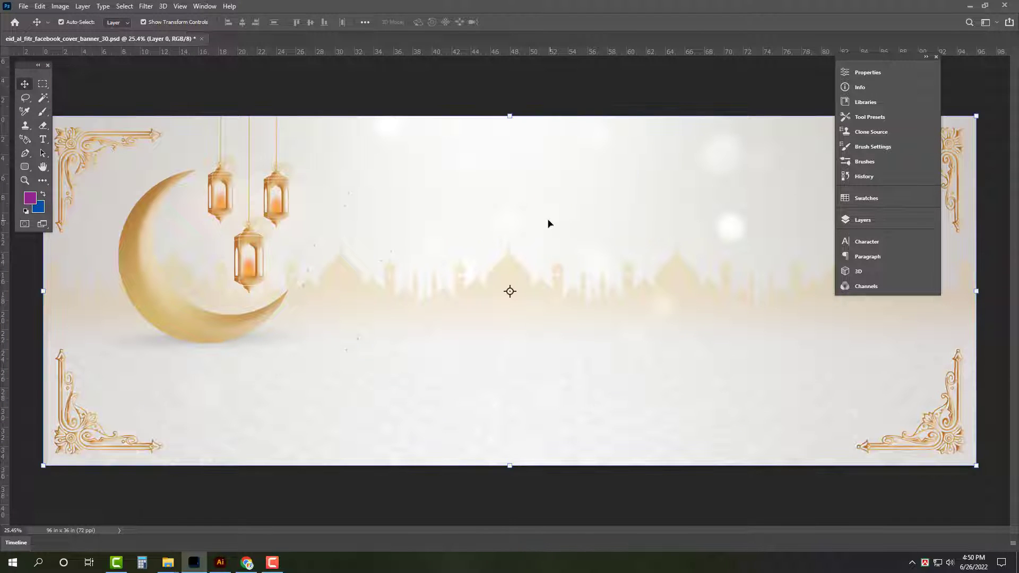
key(Tab)
drag(8, 112, 510, 75)
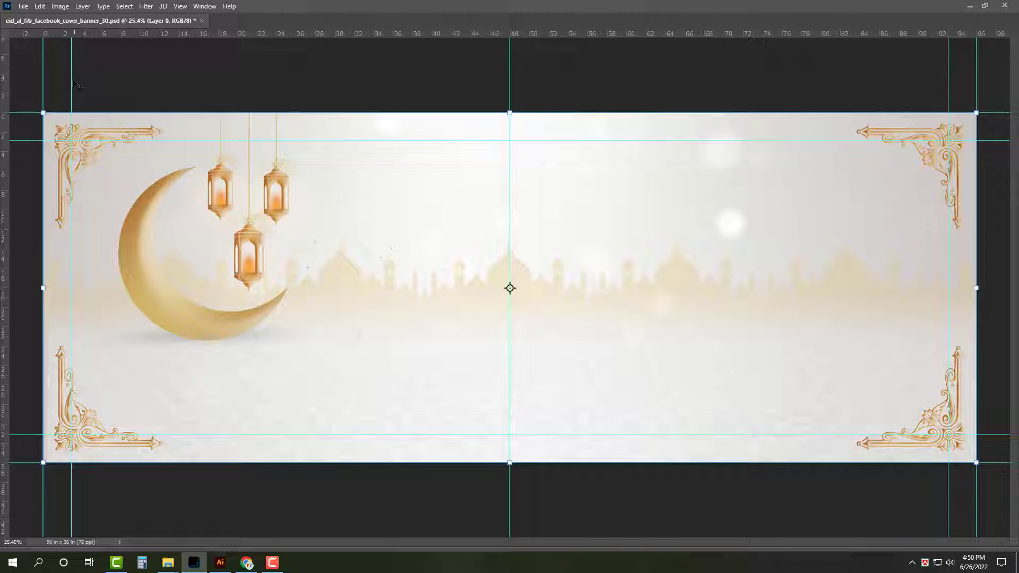
Remove the two vertical inset guides and move the upper inset guide to the banner's horizontal centre line.
drag(71, 82, 6, 64)
drag(578, 140, 546, 289)
drag(948, 77, 3, 85)
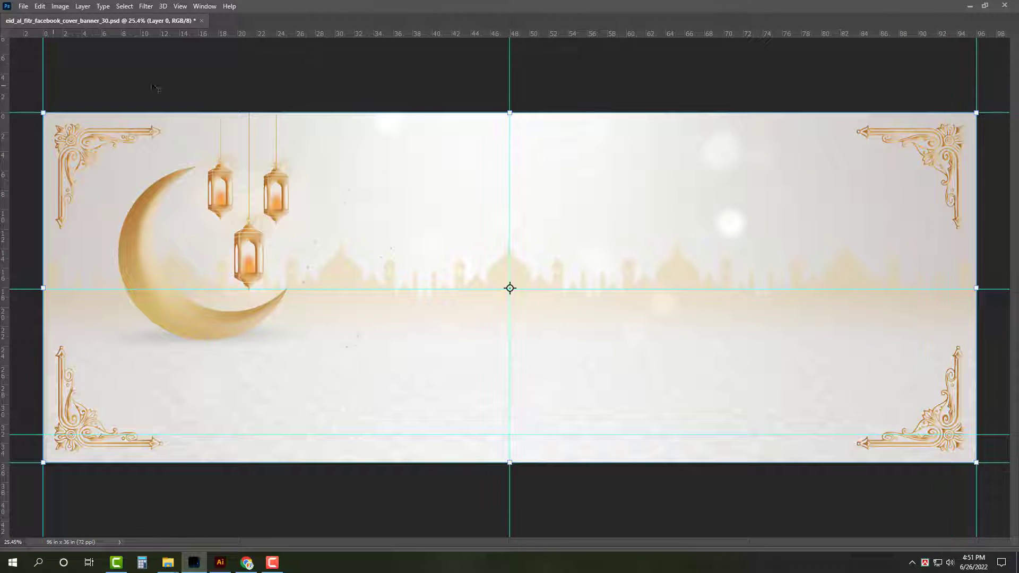
click(236, 87)
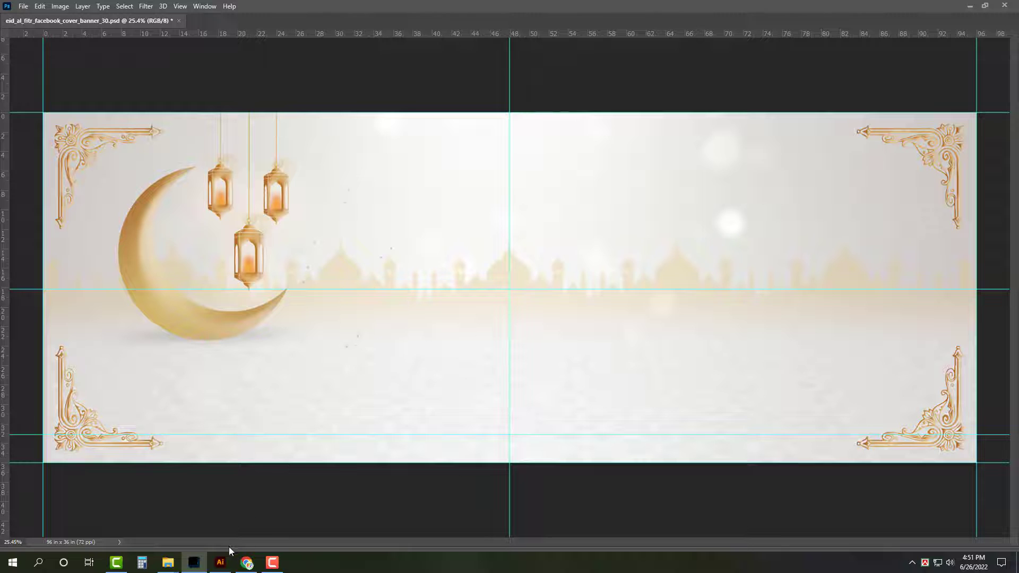
Switch to Illustrator and copy the seven-line Bengali Eid greeting text from the poster document.
click(221, 562)
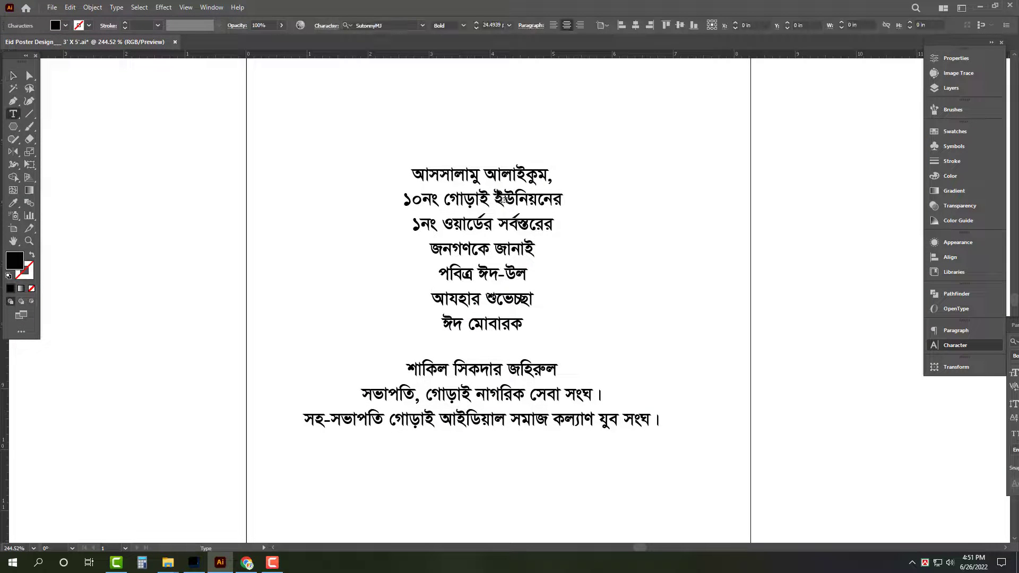
key(ctrl+a)
key(ctrl+c)
key(Escape)
Switch to Photoshop, paste the greeting near the banner's centre as a text layer and enlarge it to about 11 × 12 in.
click(195, 562)
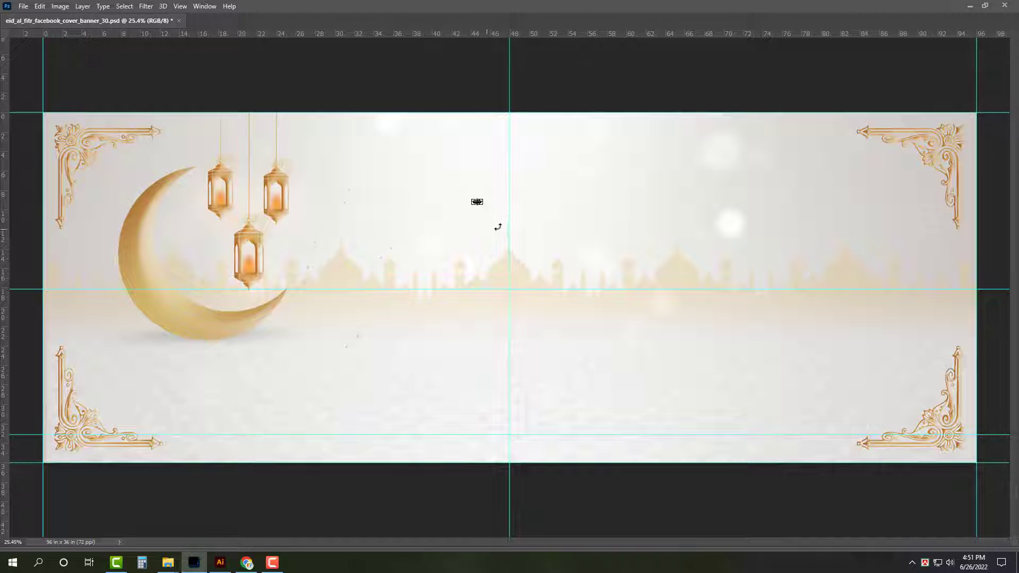
key(ctrl+v)
key(ctrl+Return)
key(ctrl+t)
drag(493, 229, 588, 296)
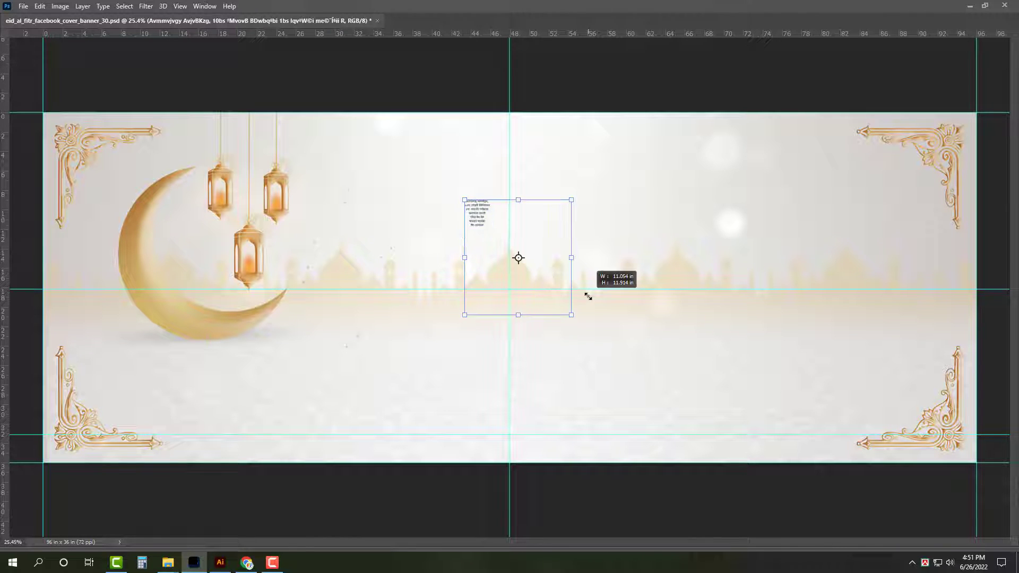
click(220, 562)
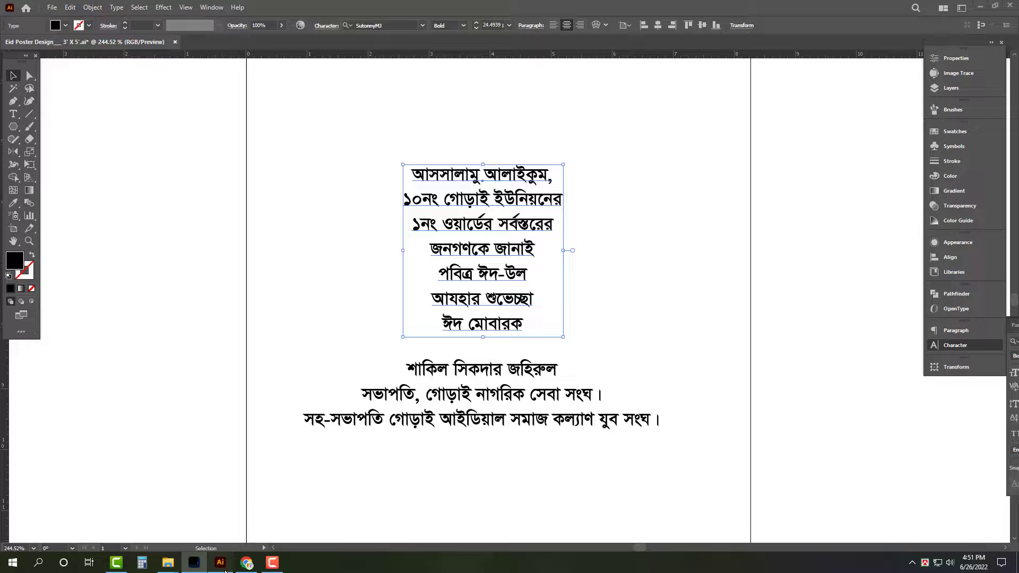
triple_click(489, 373)
key(ctrl+a)
key(ctrl+c)
key(alt+Tab)
key(ctrl+v)
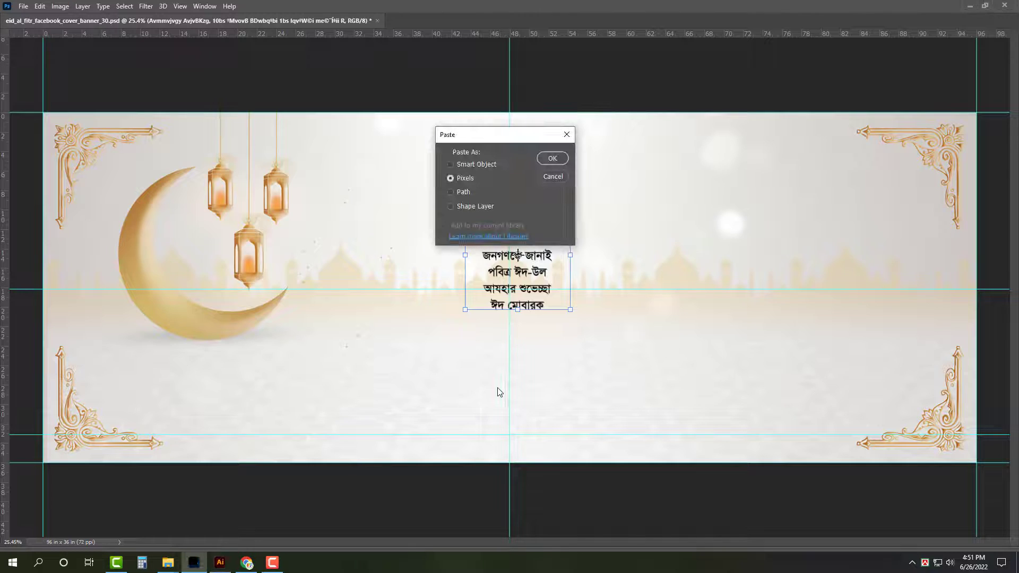
click(556, 179)
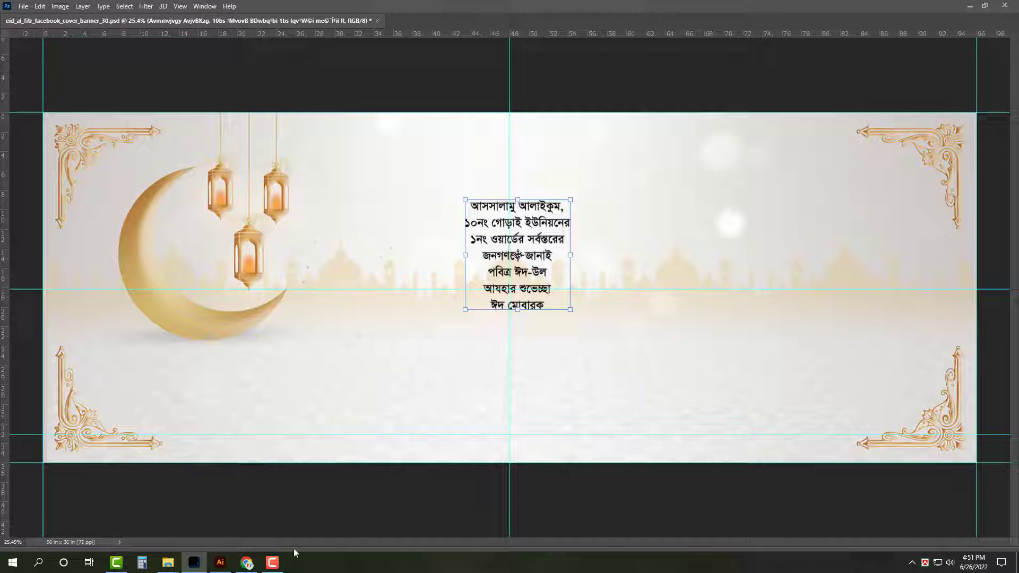
Switch to Illustrator and copy the three-line block with the person's name and organisation titles.
click(221, 562)
click(452, 402)
key(ctrl+a)
key(ctrl+c)
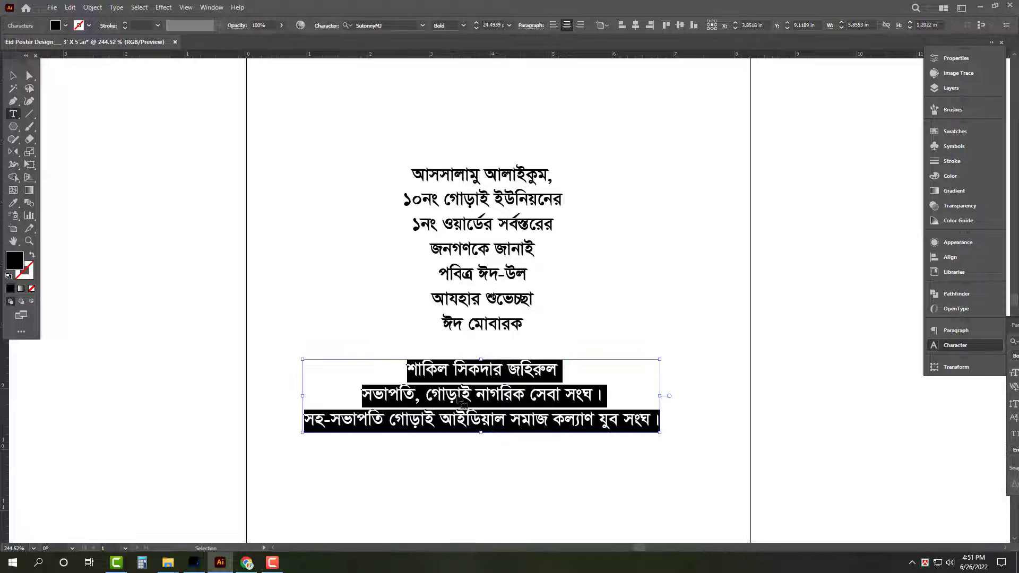
key(Escape)
In Photoshop, duplicate the greeting text below the original and replace the copy's wording with the copied name and titles.
click(194, 562)
drag(524, 250, 524, 427)
click(522, 382)
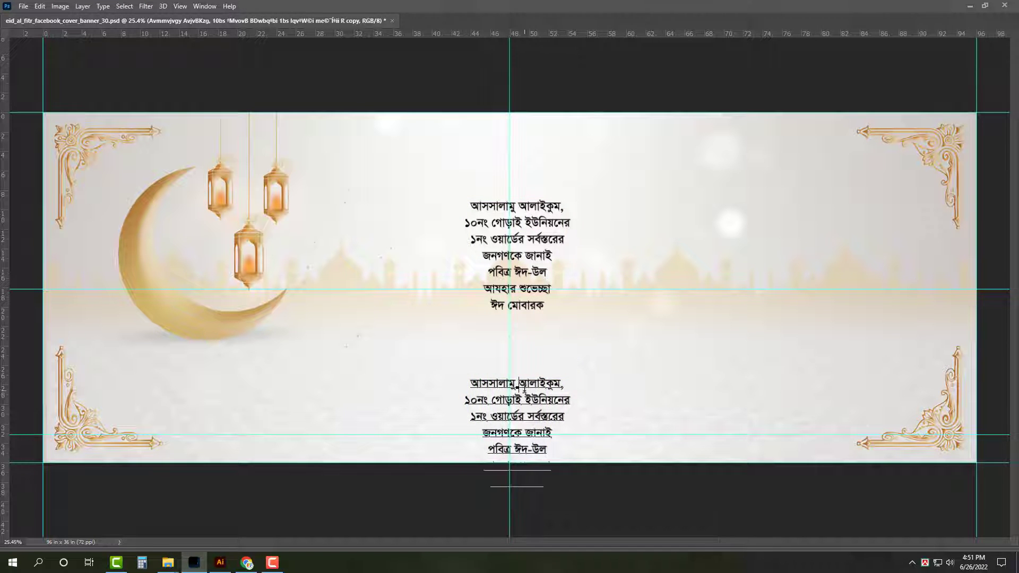
key(ctrl+a)
key(ctrl+v)
key(ctrl+Return)
key(ctrl+plus)
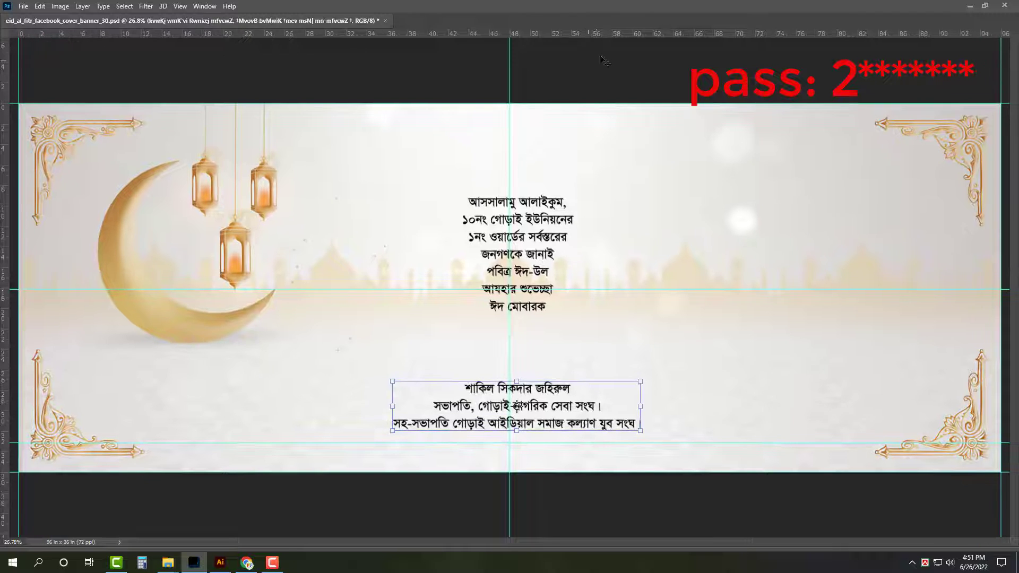
click(601, 55)
key(ctrl+minus)
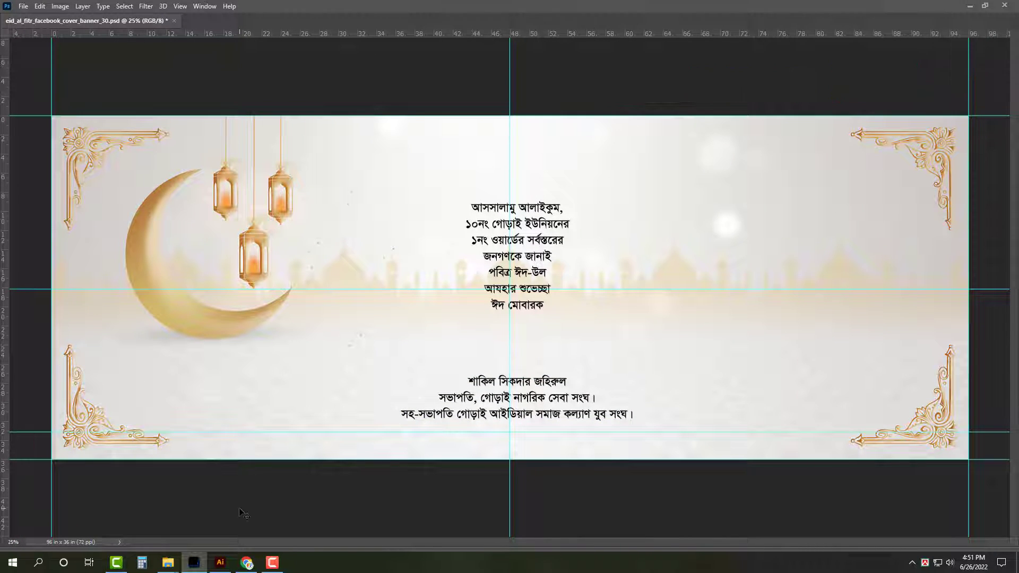
Open the portrait photo DSC_1240 from the Desktop in its own document.
key(ctrl+o)
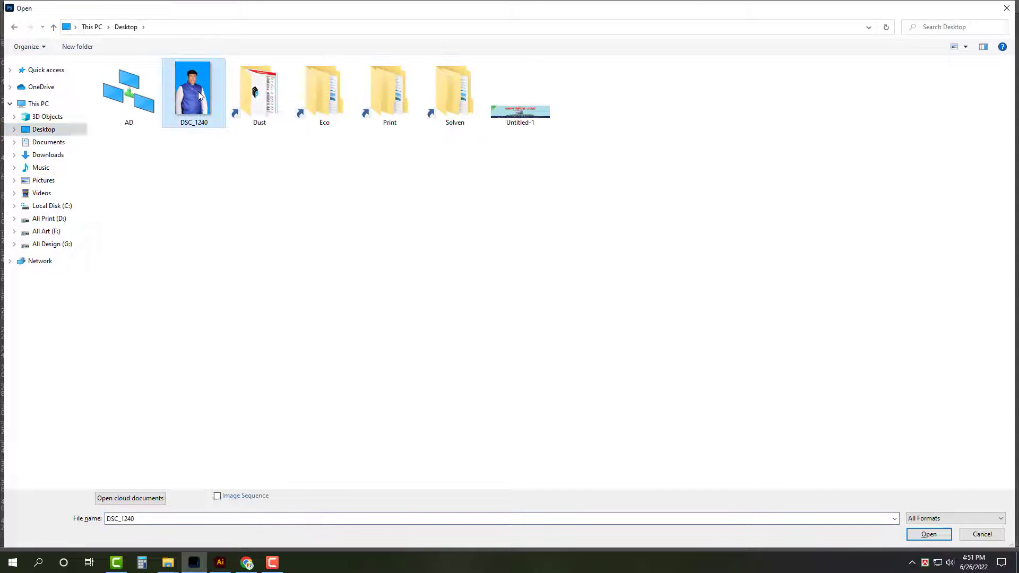
double_click(198, 91)
key(ctrl+0)
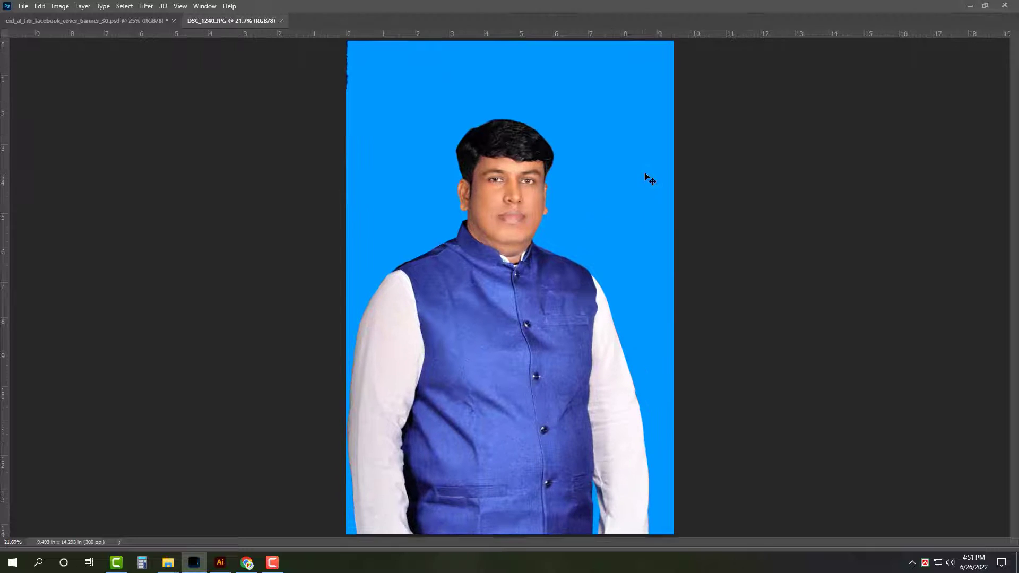
Brighten the portrait by applying the last-used custom RGB Curves adjustment.
drag(522, 147, 555, 196)
key(ctrl+alt+m)
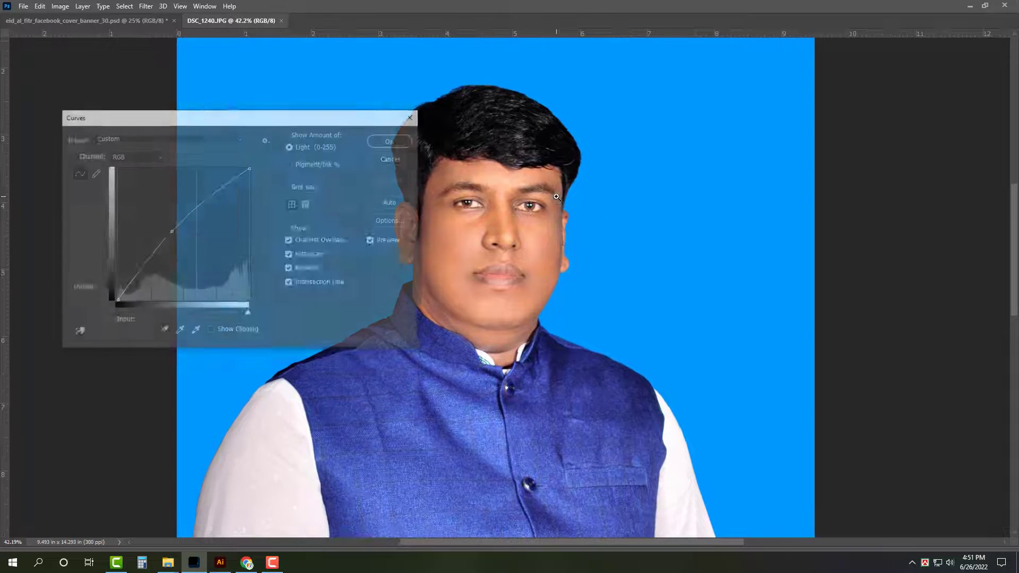
key(Return)
key(ctrl+0)
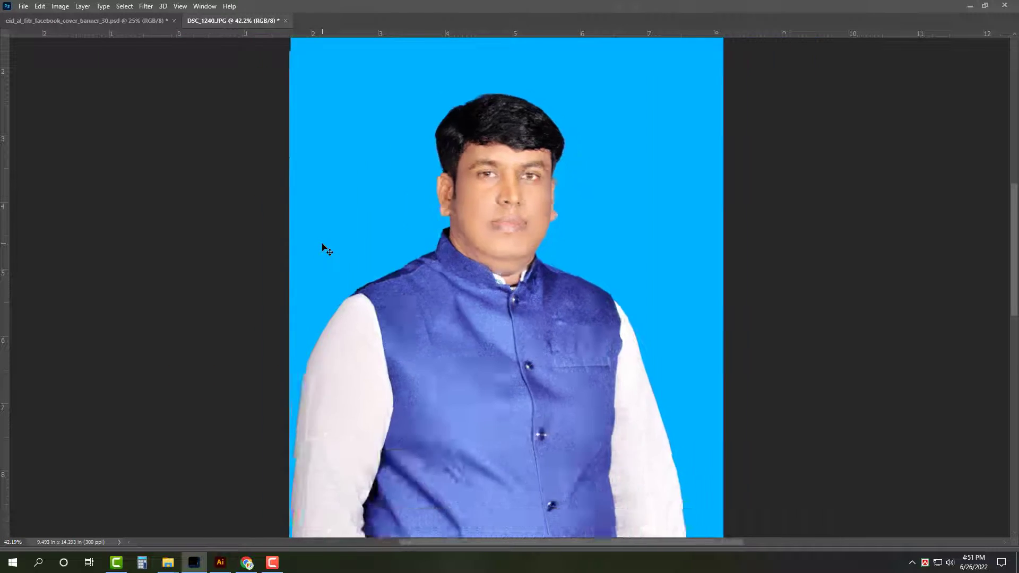
Convert the portrait's background to an editable layer and flip it horizontally.
key(Tab)
click(870, 219)
click(814, 284)
key(ctrl+t)
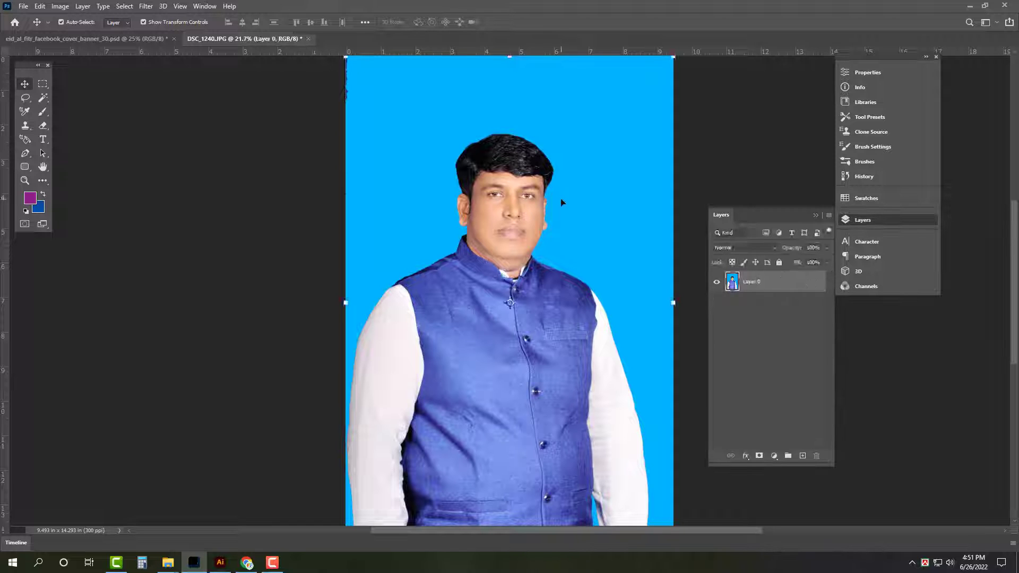
right_click(552, 198)
click(596, 377)
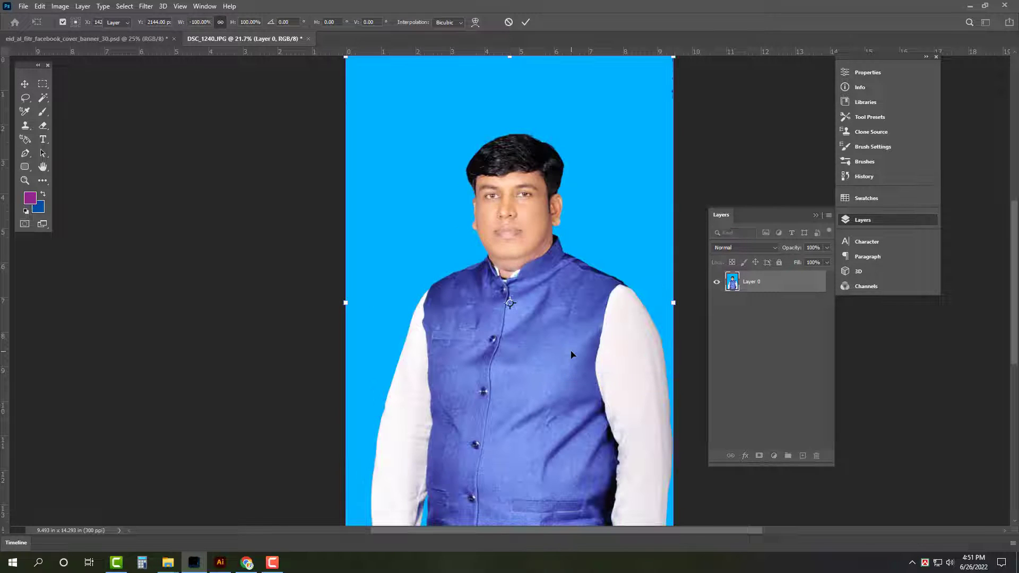
key(Return)
Select the man in the portrait with Select Subject and activate the Magic Wand tool.
click(871, 73)
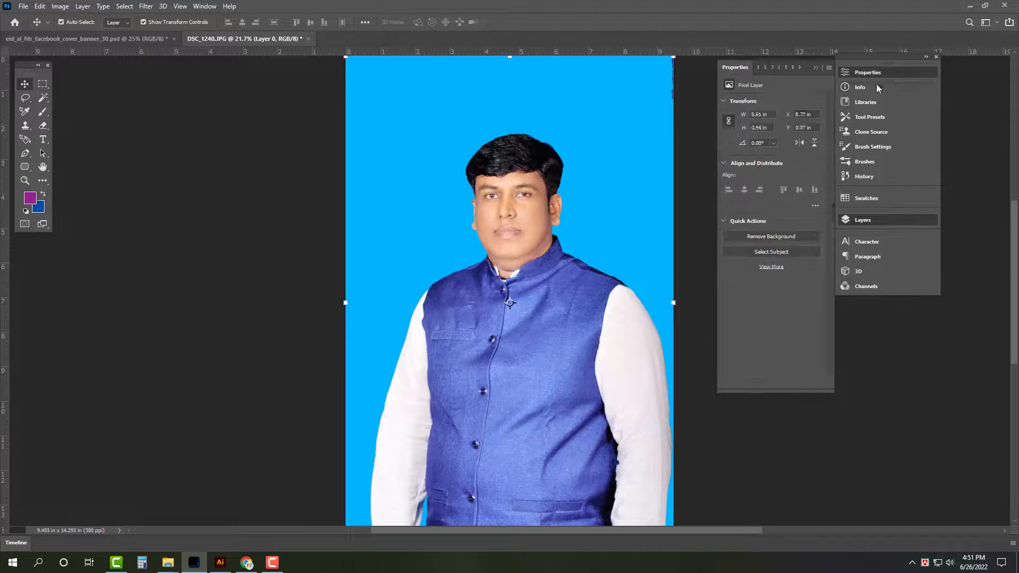
click(772, 251)
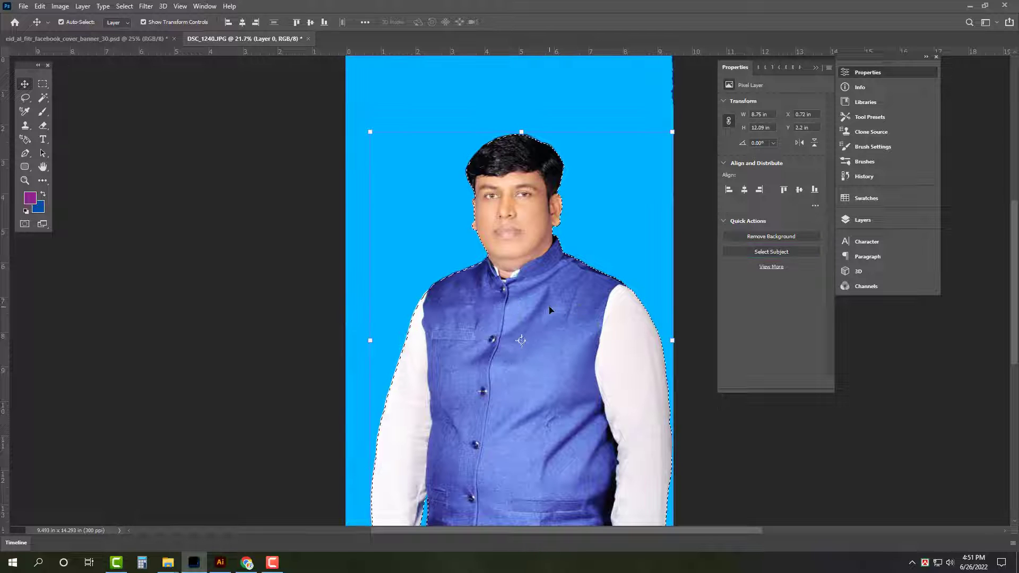
click(43, 98)
right_click(513, 207)
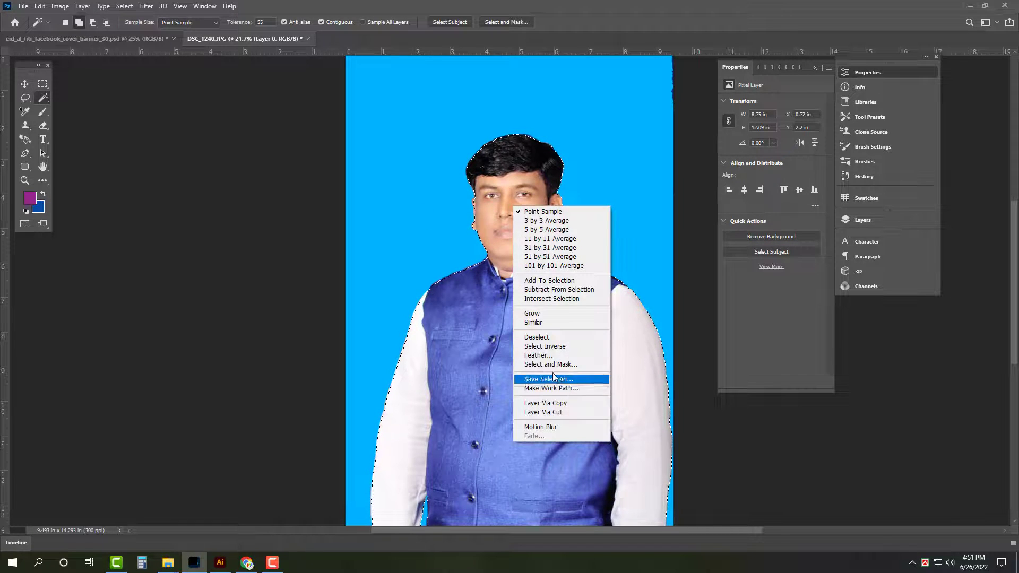
click(547, 365)
key(Escape)
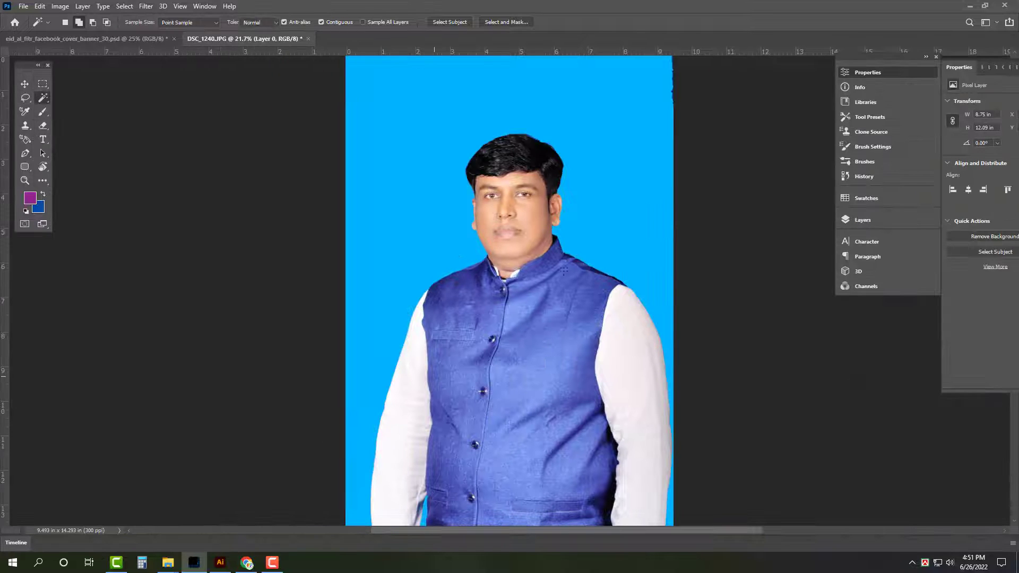
Feather the selection around the man with a radius of 1 pixel.
right_click(548, 201)
click(590, 355)
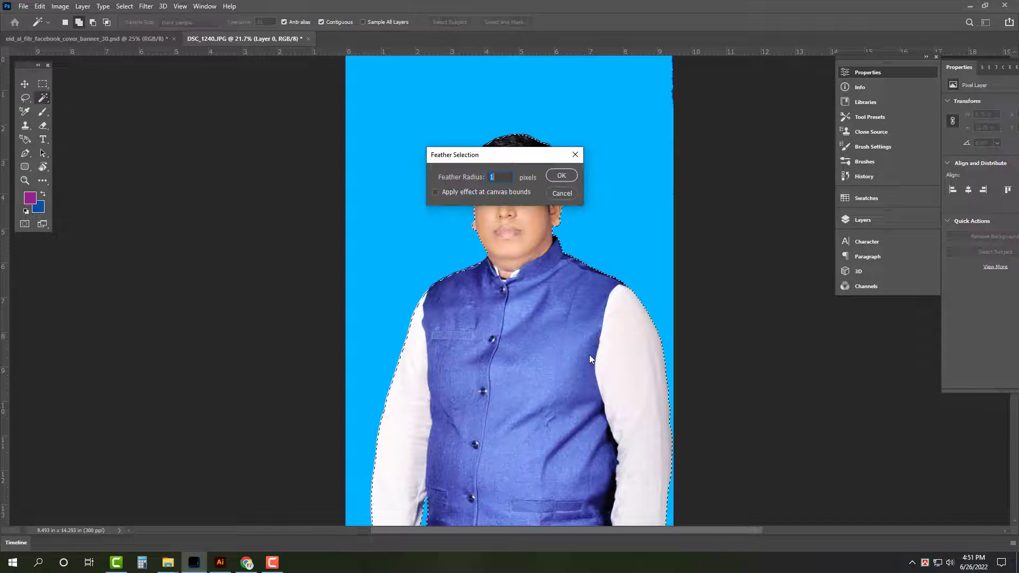
key(Return)
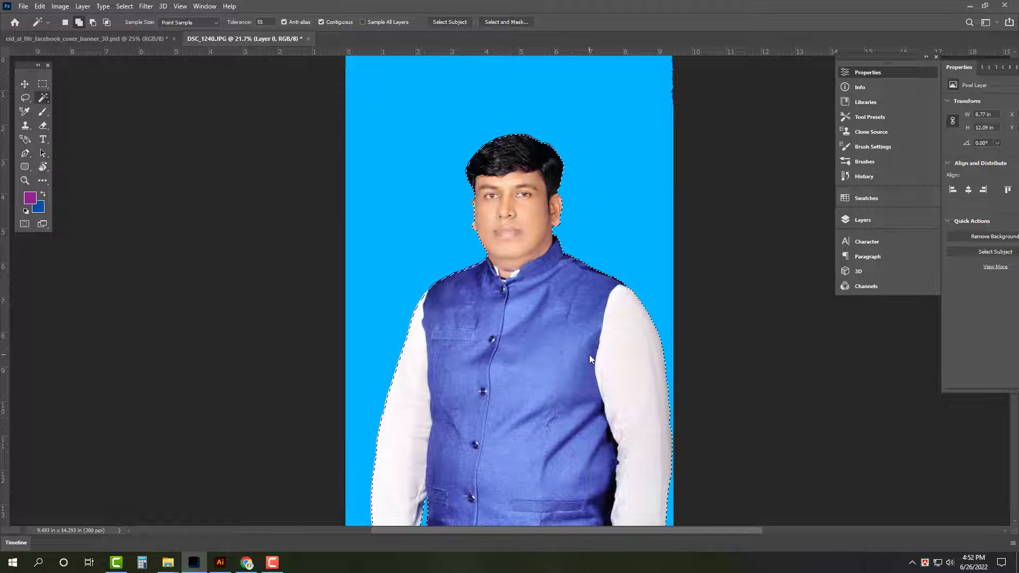
Cut the selected man out of the portrait, close the photo without saving and paste him into the banner.
key(Delete)
key(ctrl+w)
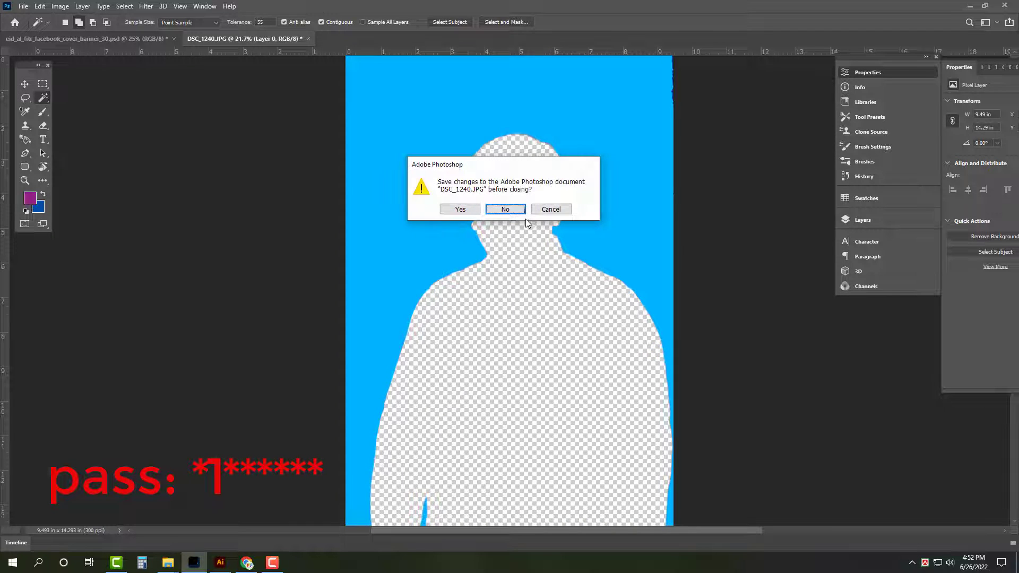
click(506, 209)
key(ctrl+v)
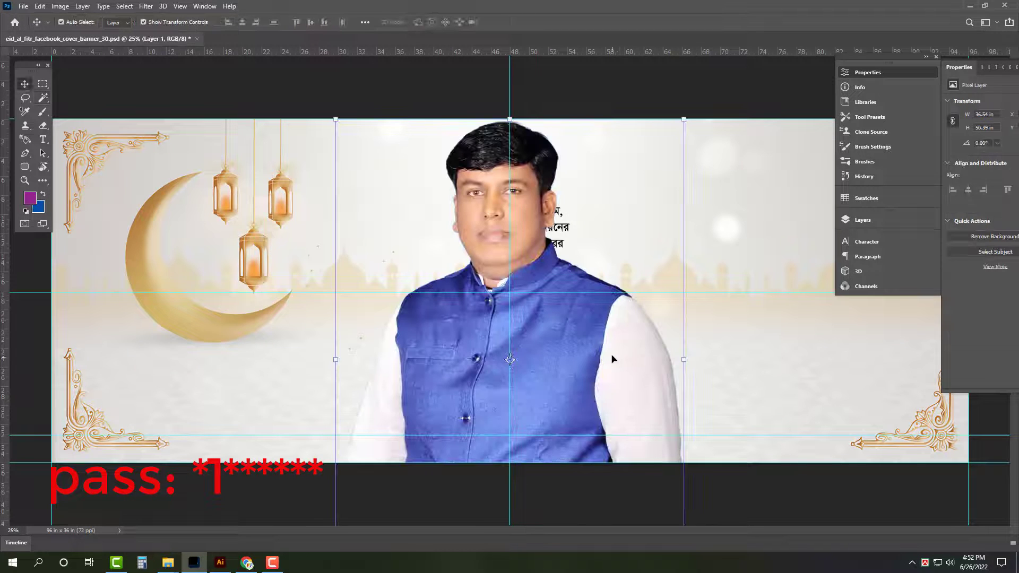
Move the pasted man to the banner's right end, clear of the text, and deselect the layer.
key(Tab)
scroll(616, 344, down, 2)
drag(597, 334, 820, 355)
click(753, 117)
key(ctrl+0)
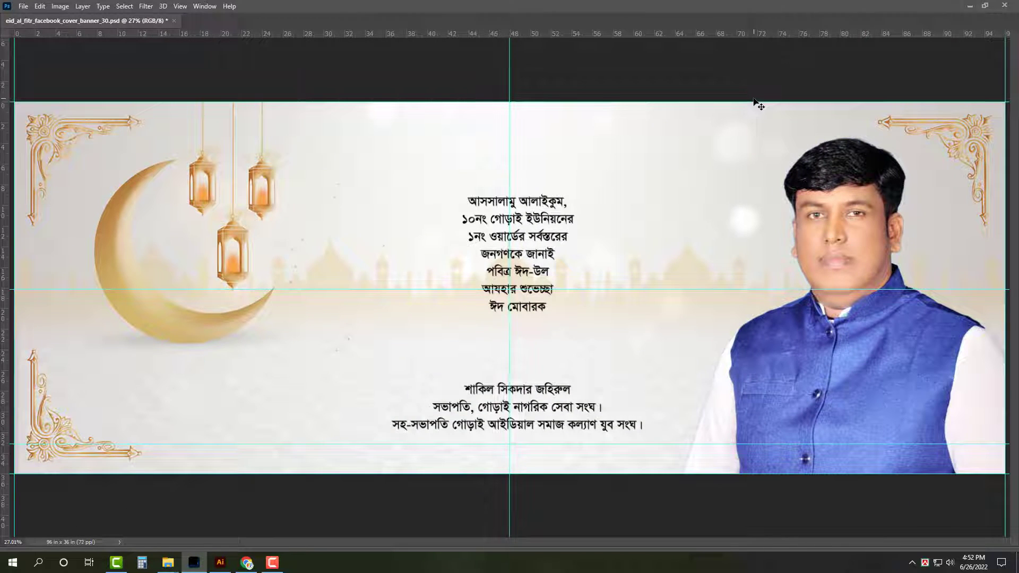
key(ctrl+minus)
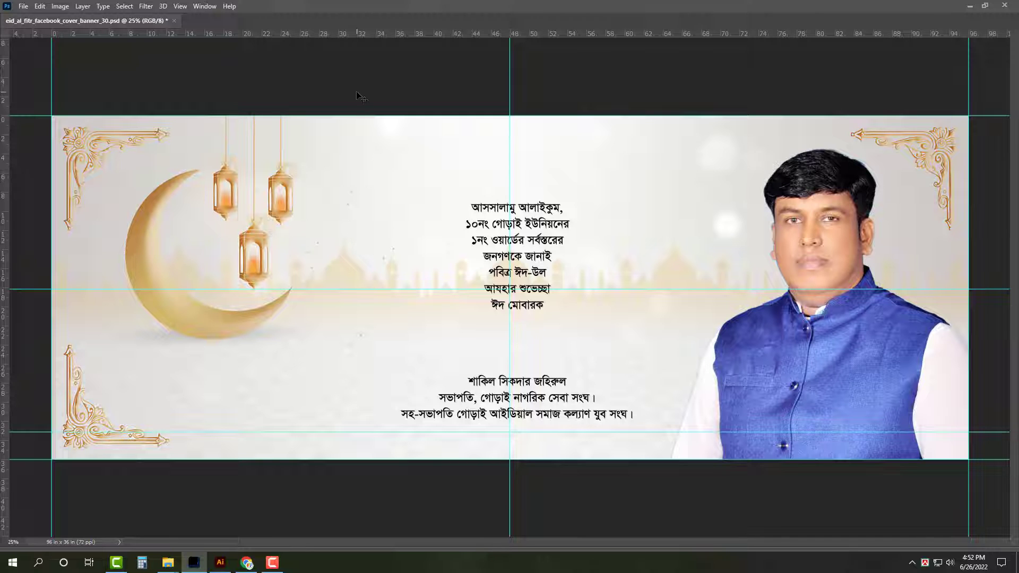
drag(532, 183, 544, 98)
click(546, 231)
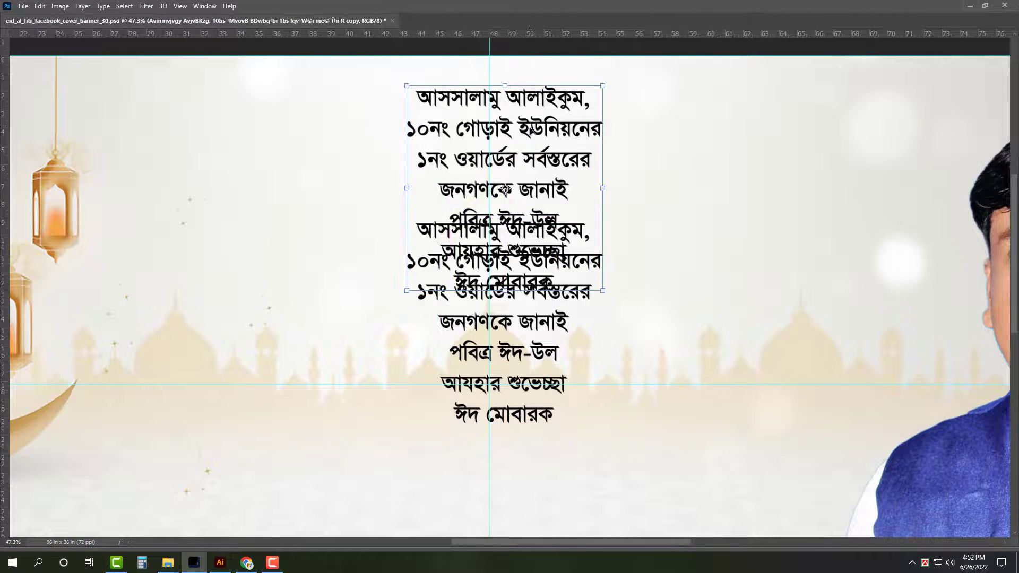
key(ctrl+z)
key(ctrl+0)
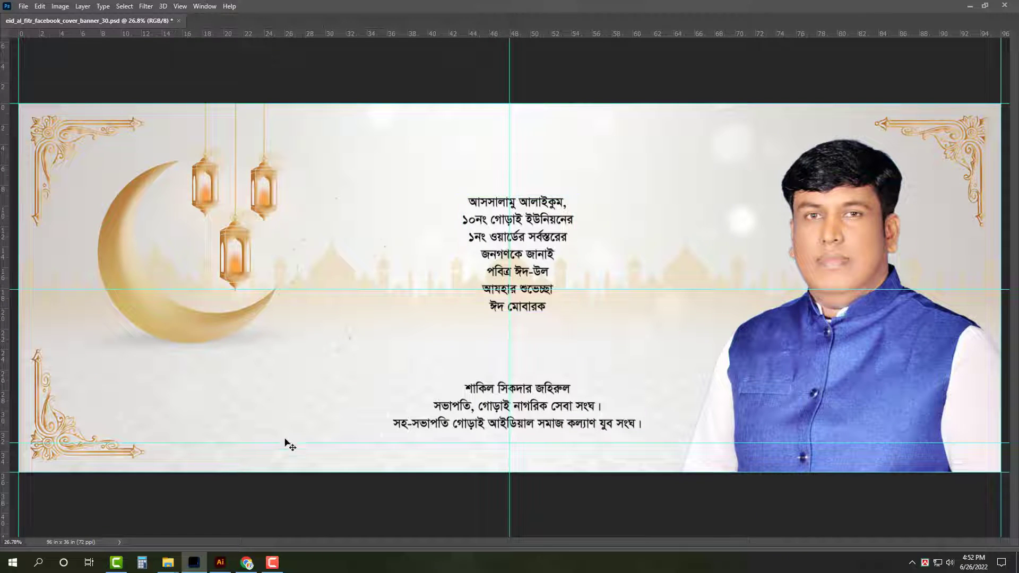
Switch to Illustrator, open Aro.ai, and cut the black Bengali Bismillah calligraphy from the artwork collection.
click(220, 563)
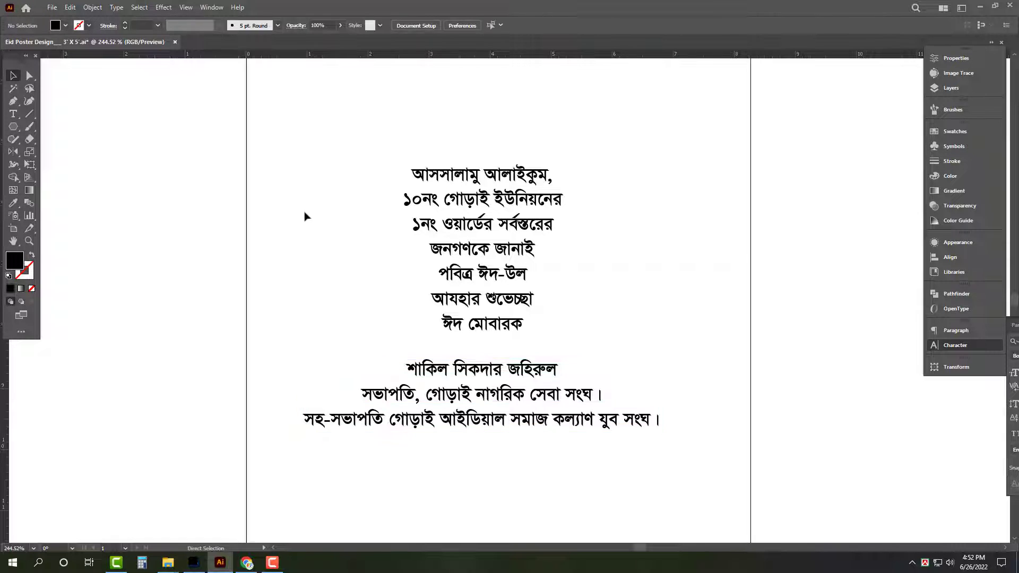
key(ctrl+o)
double_click(637, 109)
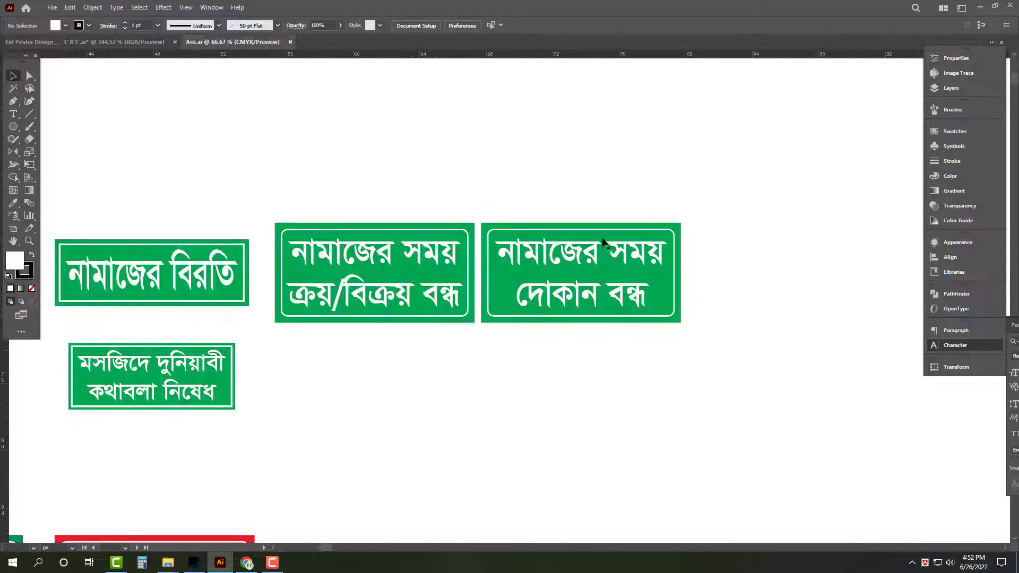
scroll(440, 118, down, 2)
drag(463, 108, 467, 441)
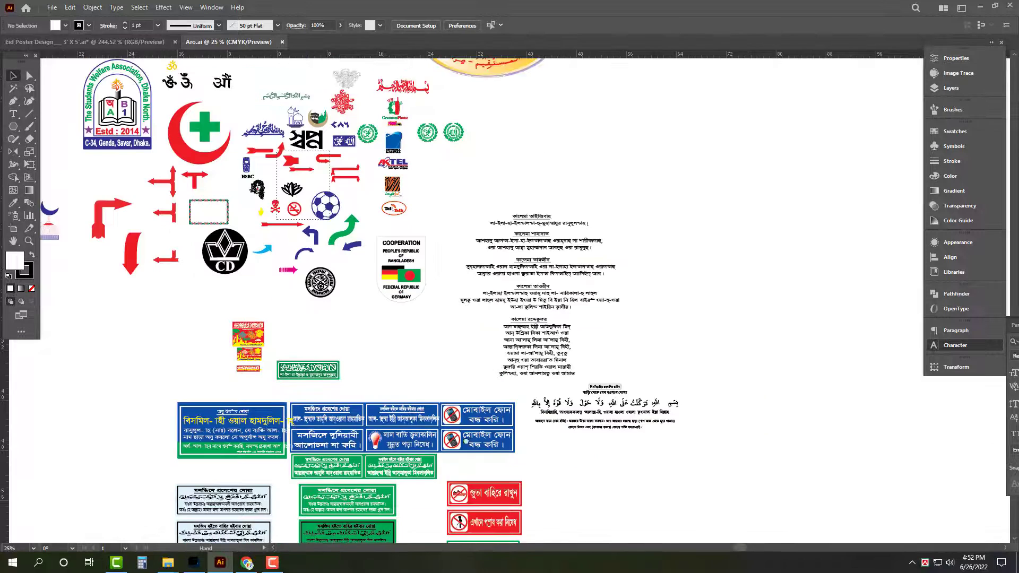
drag(408, 187, 565, 368)
ctrl+drag(440, 196, 551, 244)
click(518, 268)
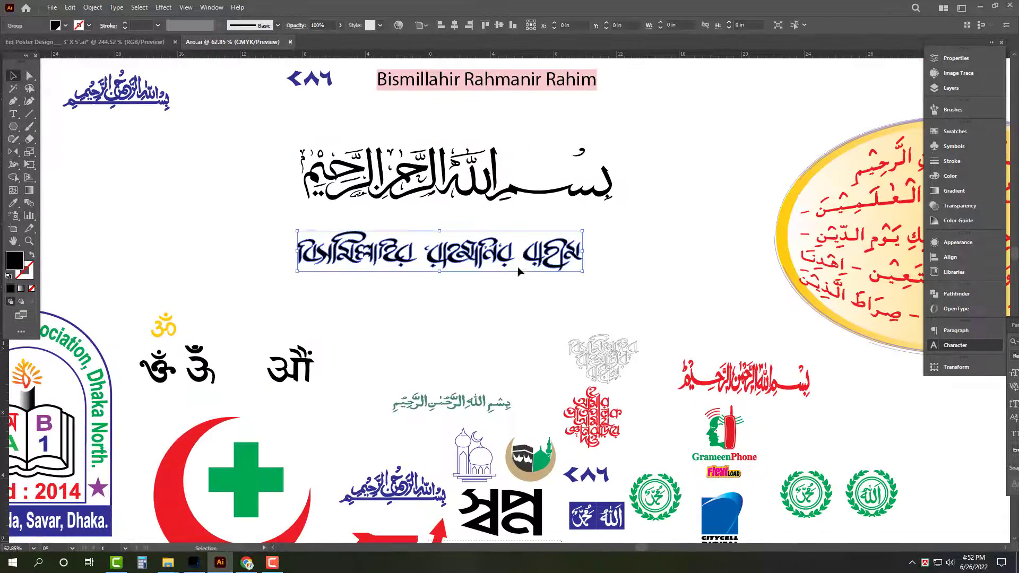
key(ctrl+x)
Switch back to Photoshop and add a horizontal guide 2 inches below the banner's upper edge.
click(204, 569)
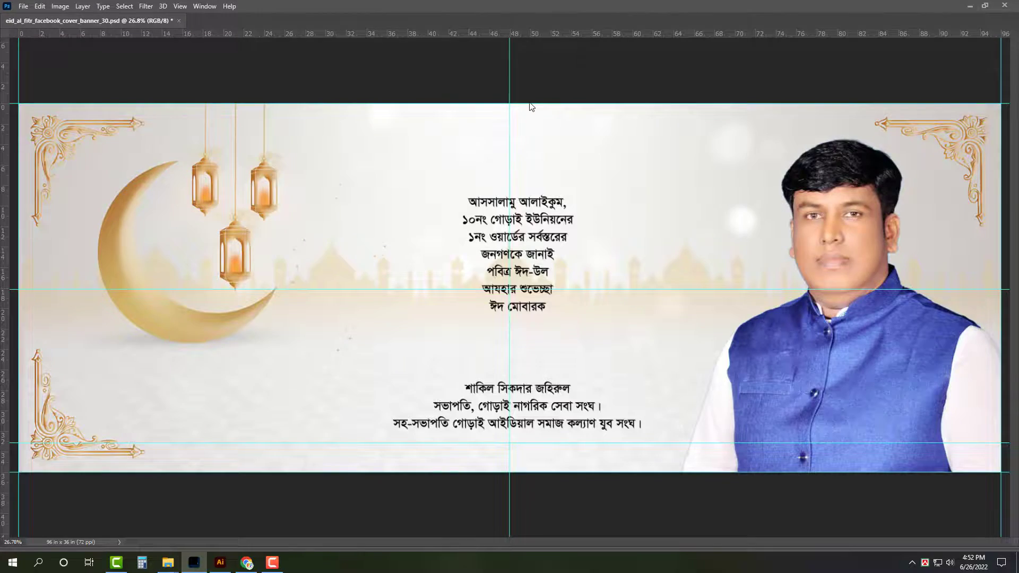
scroll(531, 107, up, 3)
key(alt+v)
text(e)
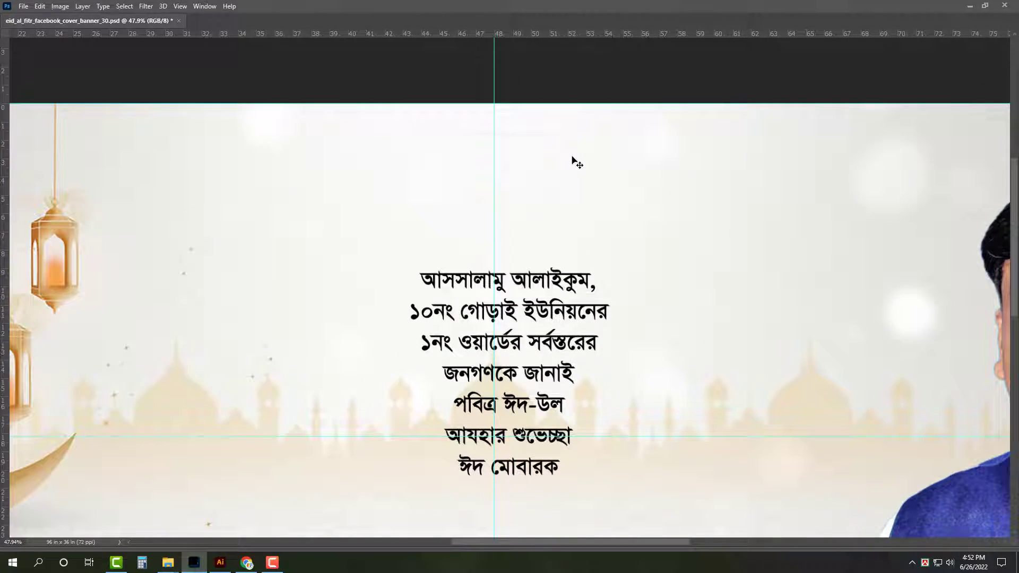
text(2)
click(544, 171)
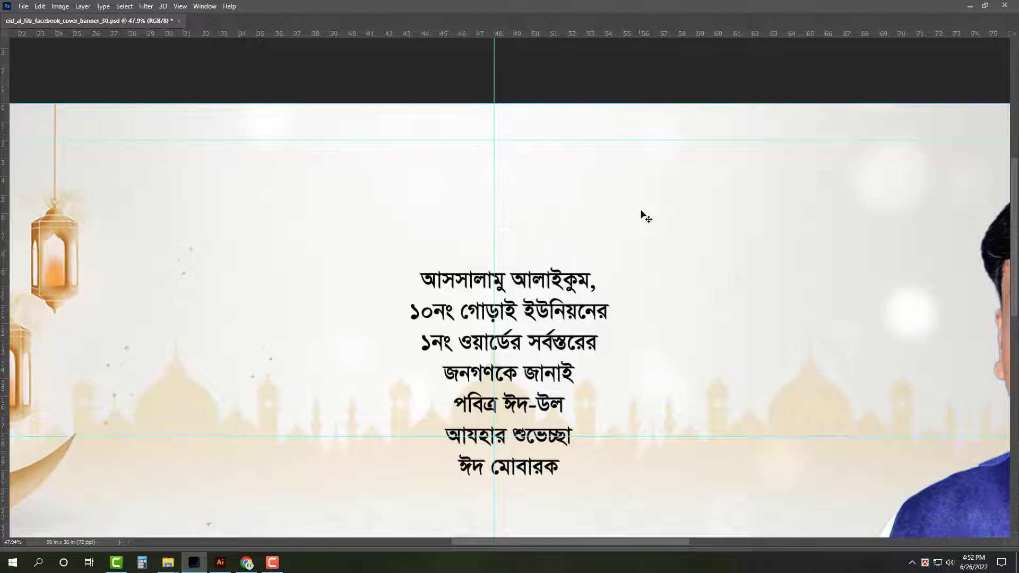
Paste the Bismillah calligraphy and centre it on the vertical guide, just beneath the 2-inch guide.
key(ctrl+v)
key(Return)
drag(509, 321, 489, 175)
drag(528, 163, 533, 166)
key(Return)
key(Tab)
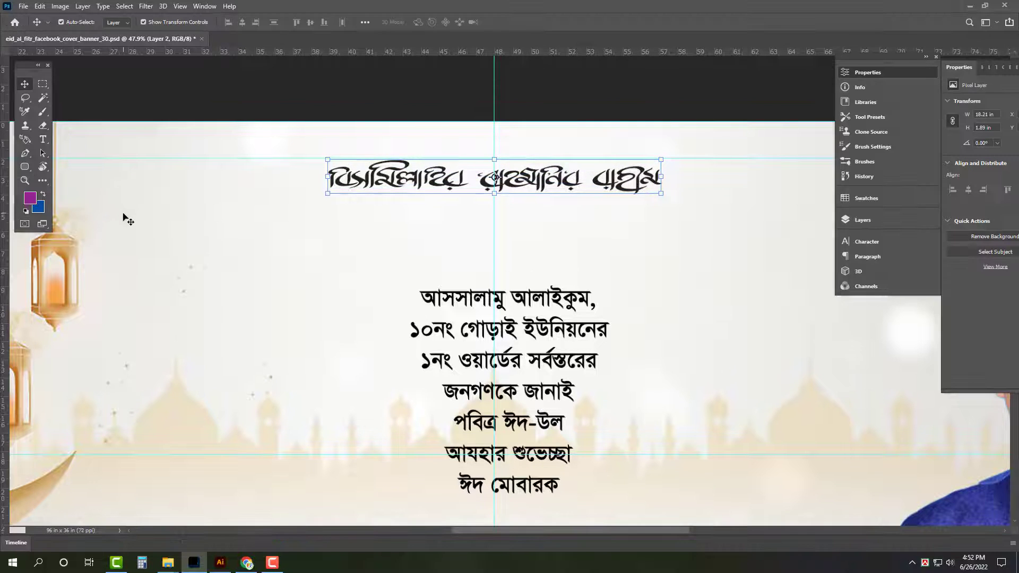
click(38, 207)
key(Escape)
key(ctrl+0)
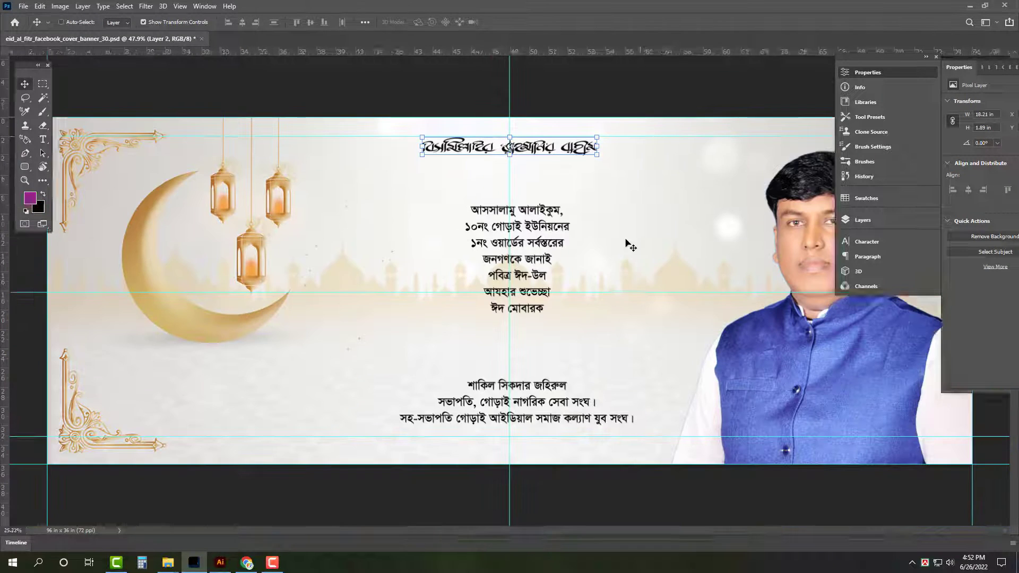
key(Tab)
key(ctrl+t)
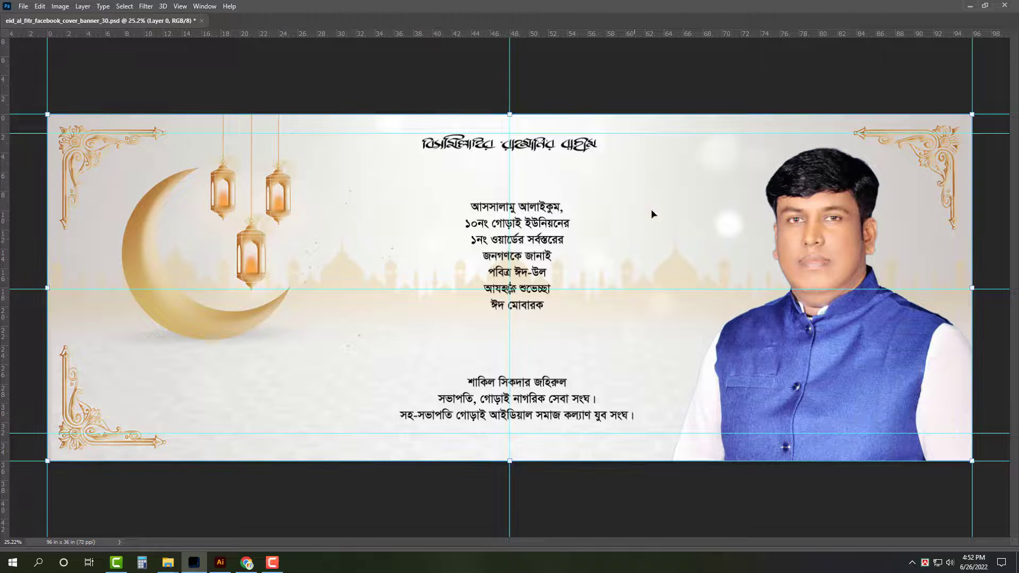
key(ctrl+minus)
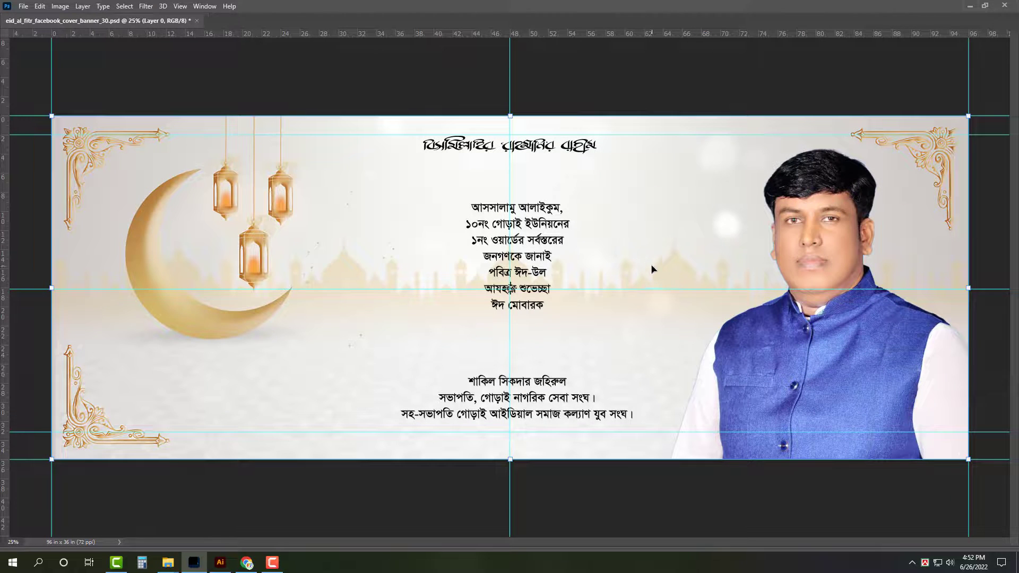
key(Return)
Select a full-width strip of the banner's lower background and paste a copy of it as a new layer.
drag(41, 388, 1004, 479)
click(115, 390)
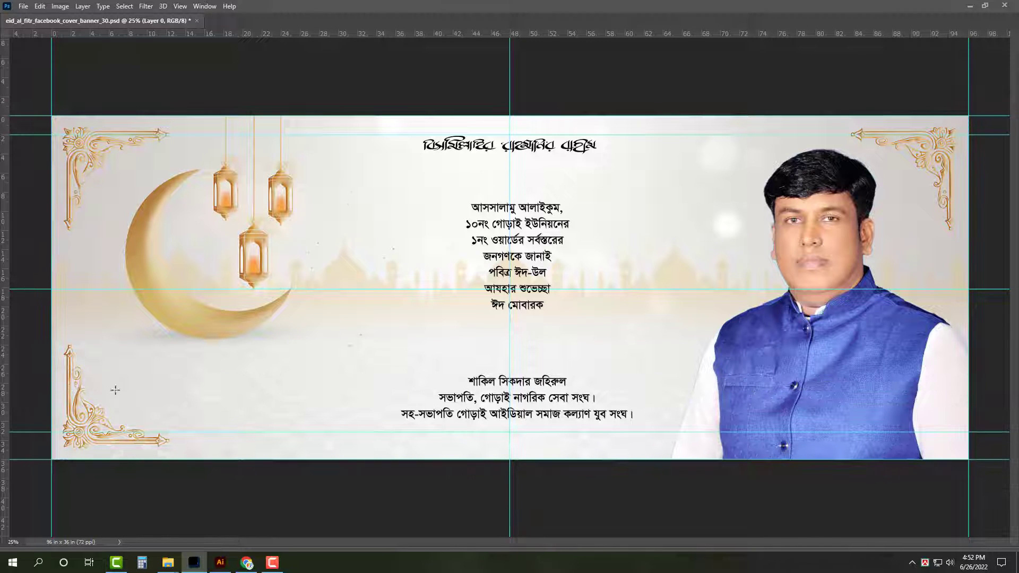
drag(41, 365, 982, 467)
key(ctrl+t)
drag(652, 384, 658, 358)
key(ctrl+x)
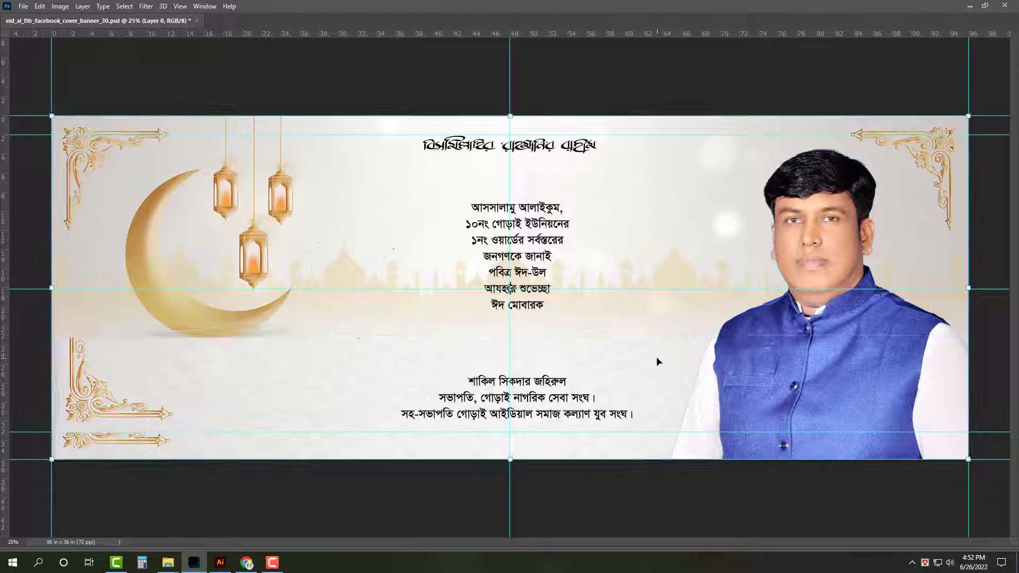
key(ctrl+v)
Set the background colour to a blue with cyan 100, magenta 80 and yellow 0.
key(Tab)
click(38, 207)
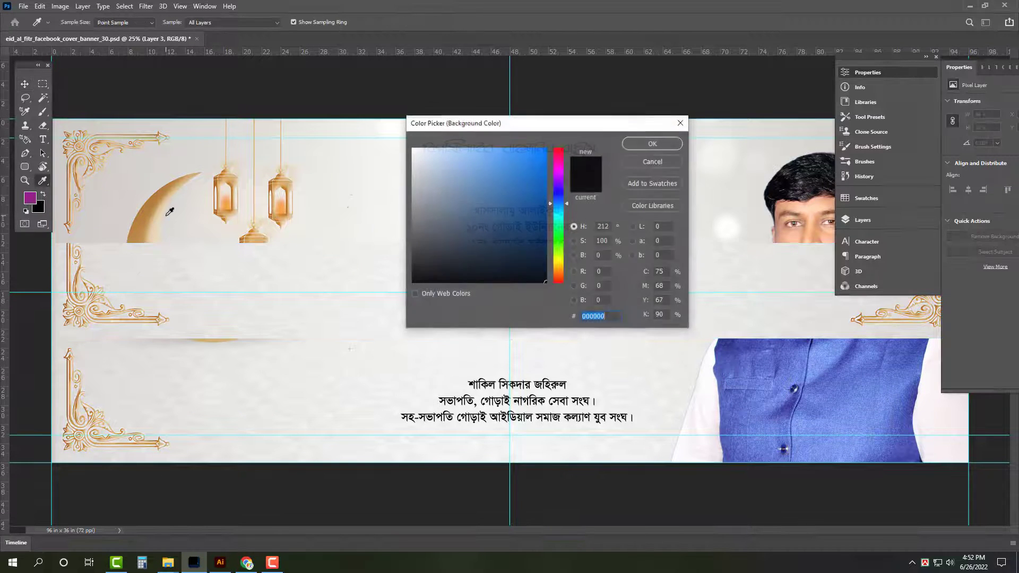
text(100)
click(659, 271)
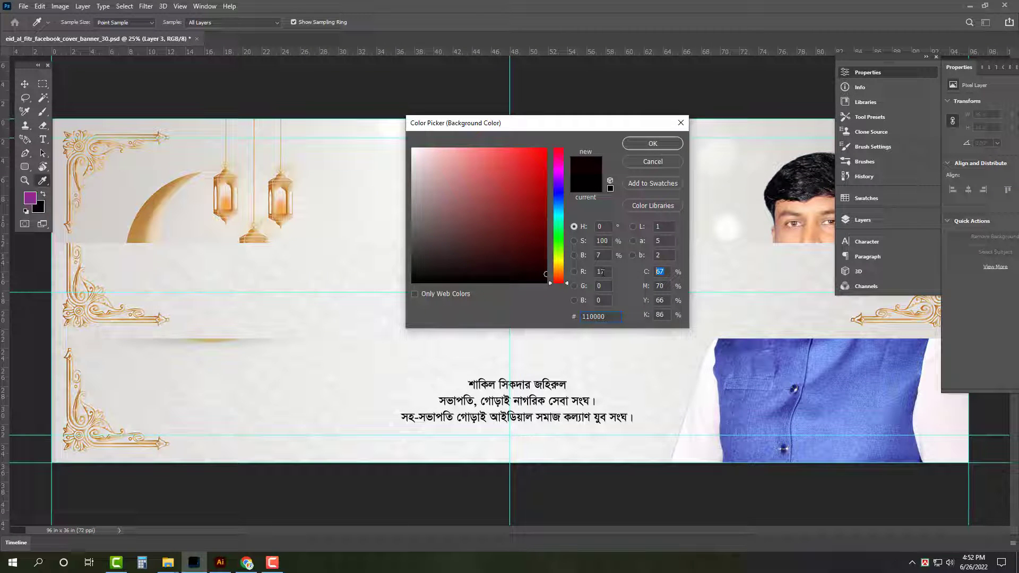
text(100)
key(Tab)
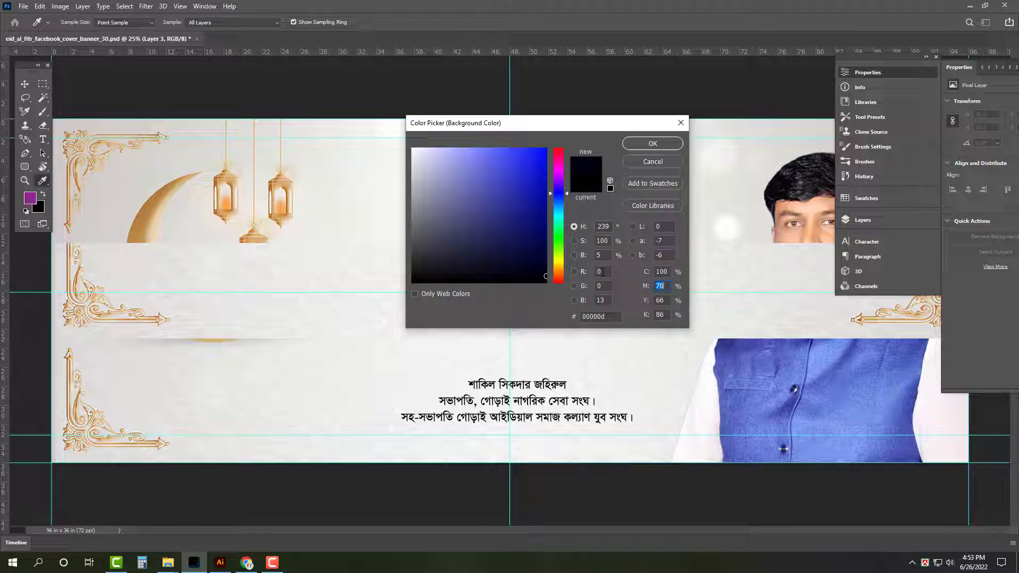
text(80)
key(Tab)
text(0)
key(Tab)
text(0)
key(Return)
Try the pasted strip as a blue band along the banner's lower edge, and delete it.
key(ctrl+BackSpace)
key(Tab)
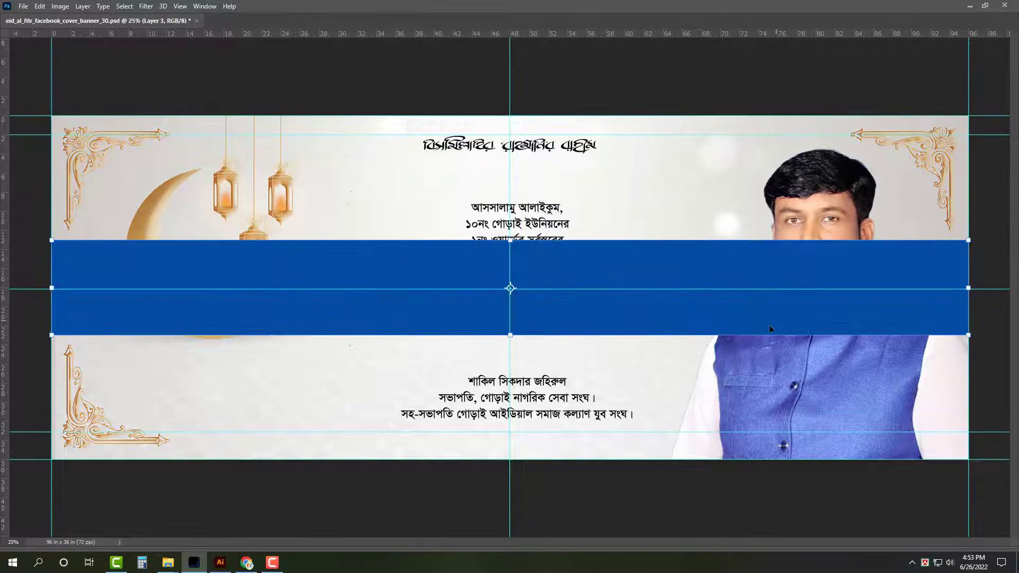
click(555, 393)
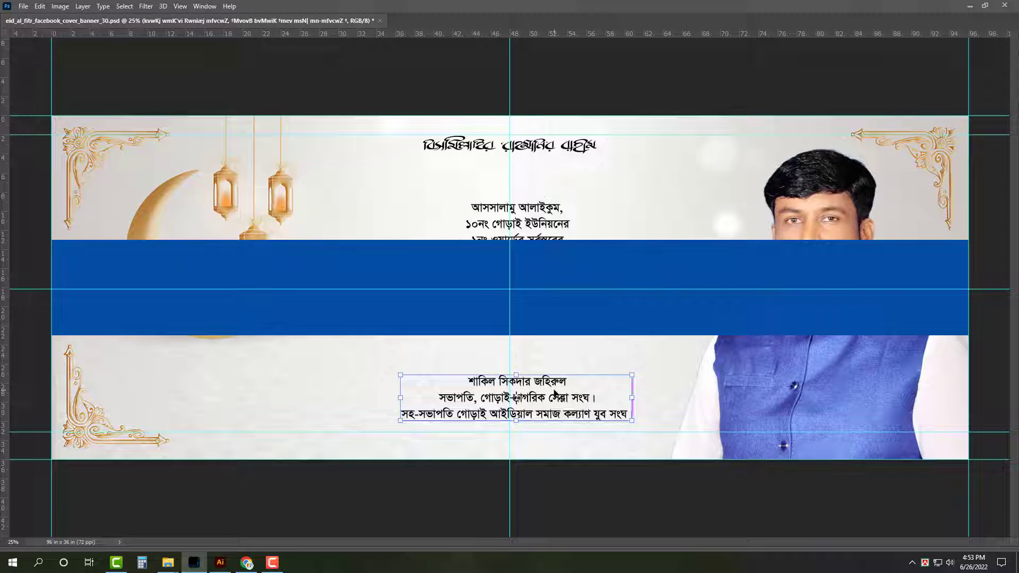
drag(598, 293, 594, 408)
click(569, 407)
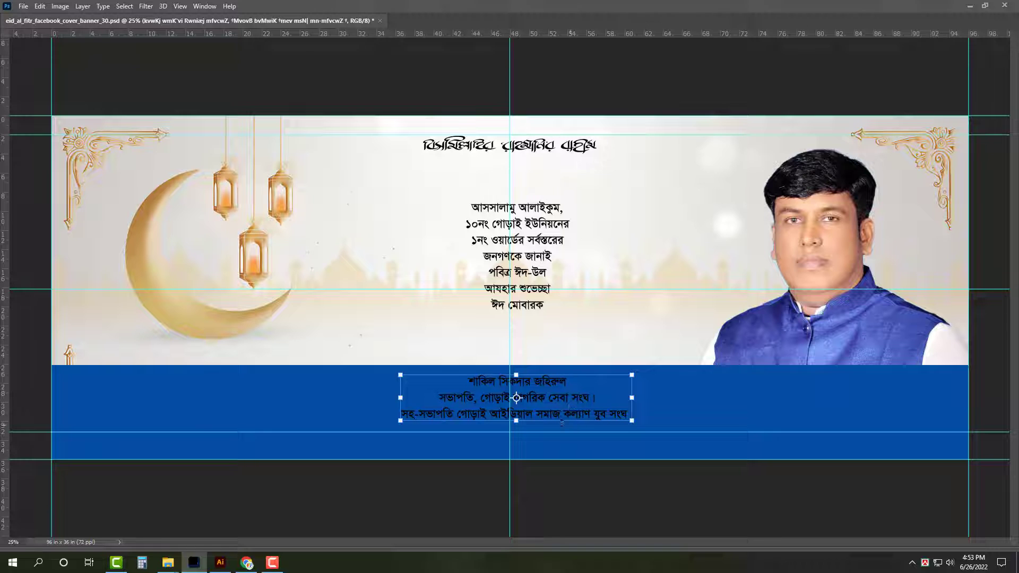
click(196, 403)
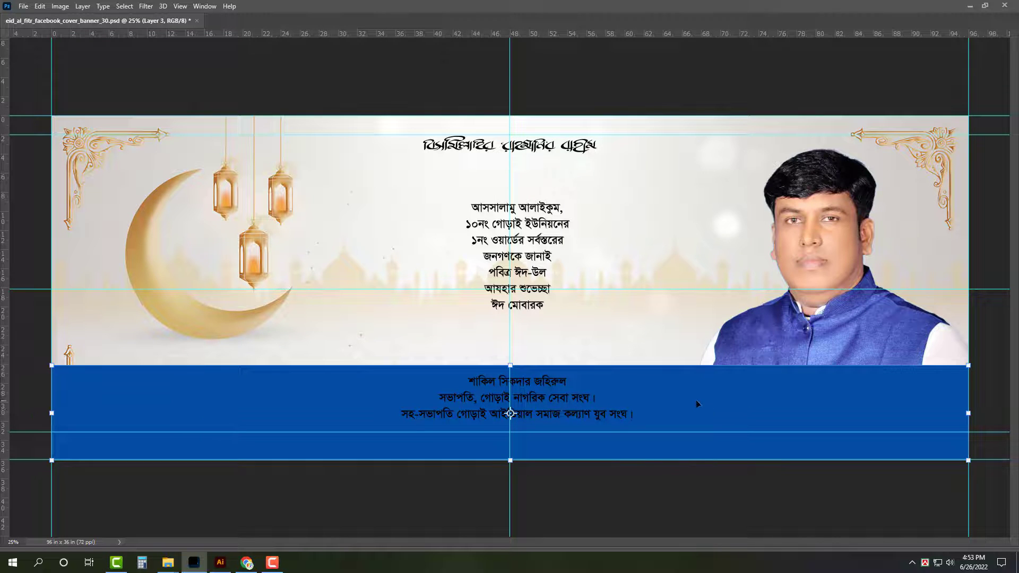
key(Delete)
Move the greeting up beneath the Bismillah and join its broken lines into "১নং ওয়ার্ডের সর্বস্তরের জনগণকে জানাই" and "পবিত্র ঈদ-উল আযহার শুভেচ্ছা".
click(562, 399)
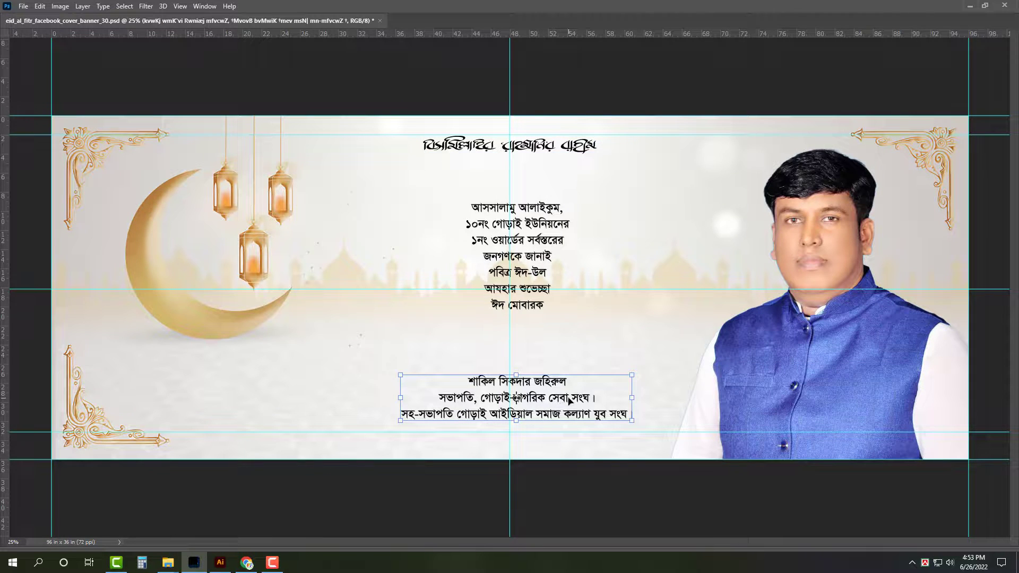
drag(529, 212, 527, 182)
scroll(527, 186, up, 3)
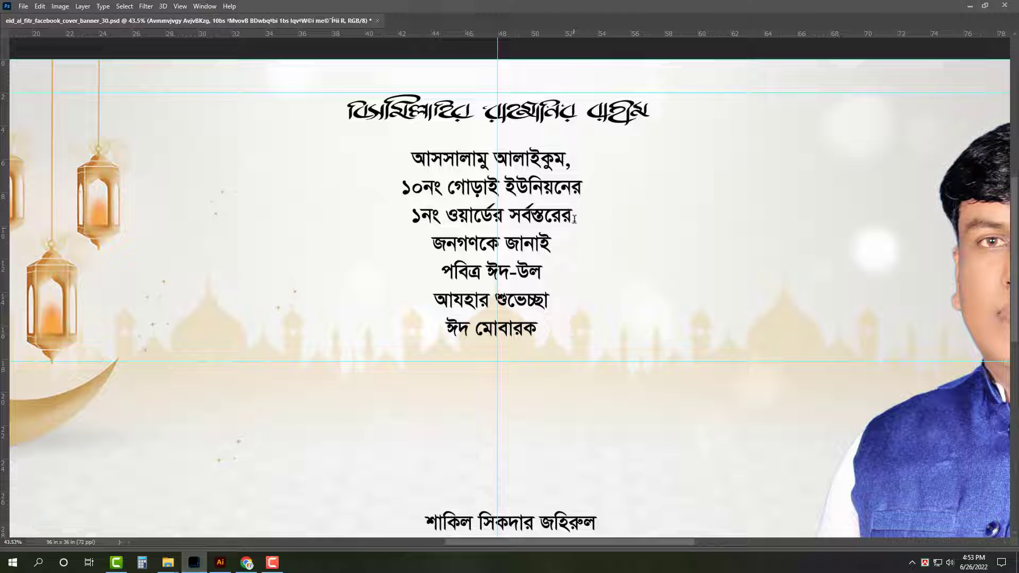
click(574, 219)
key(Delete)
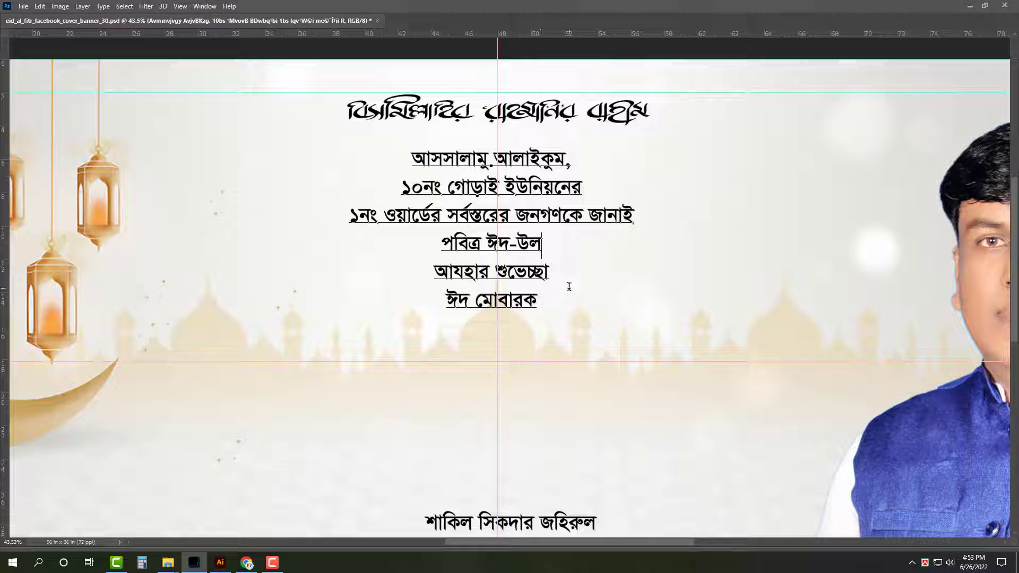
key(Delete)
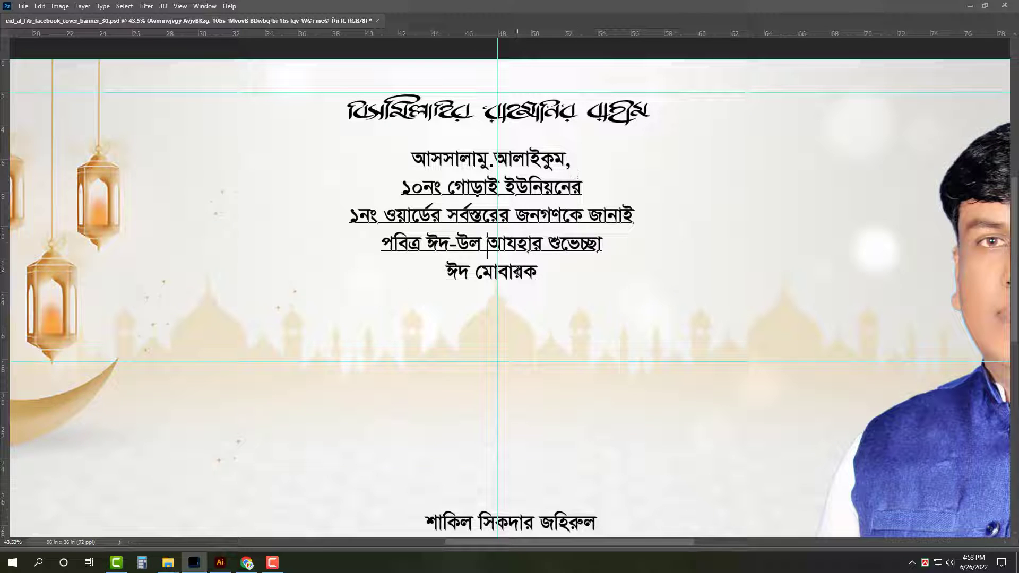
key(ctrl+Return)
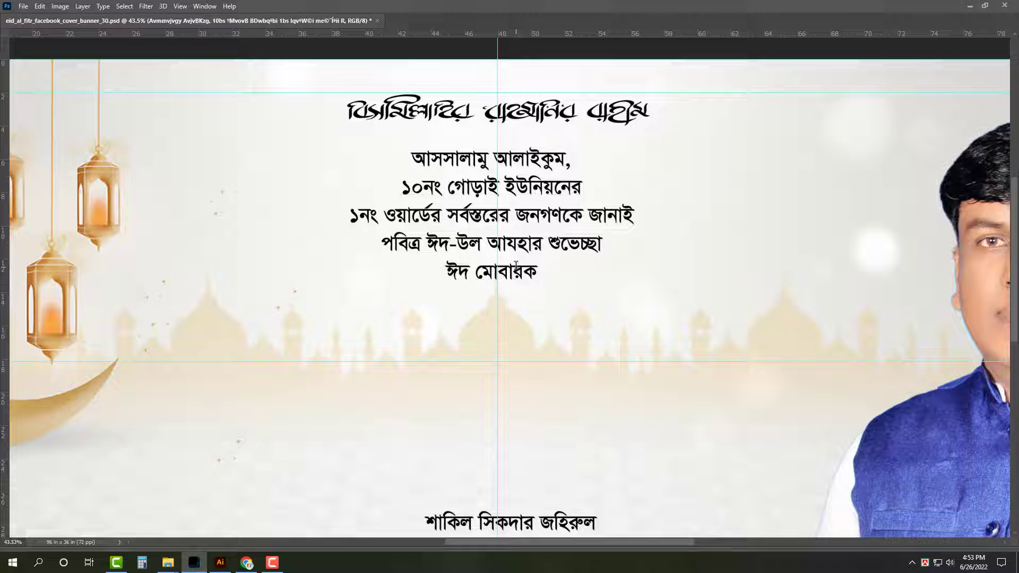
Duplicate the background layer down behind the name text and portrait, and fill the copy with the blue background colour.
key(ctrl+0)
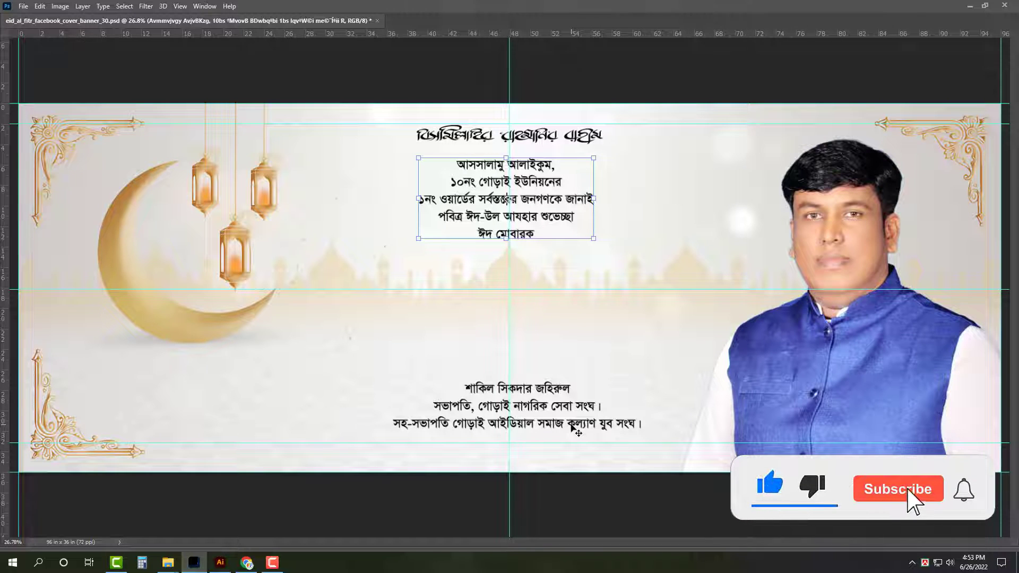
key(ctrl+minus)
ctrl+click(698, 165)
drag(699, 165, 672, 420)
key(Tab)
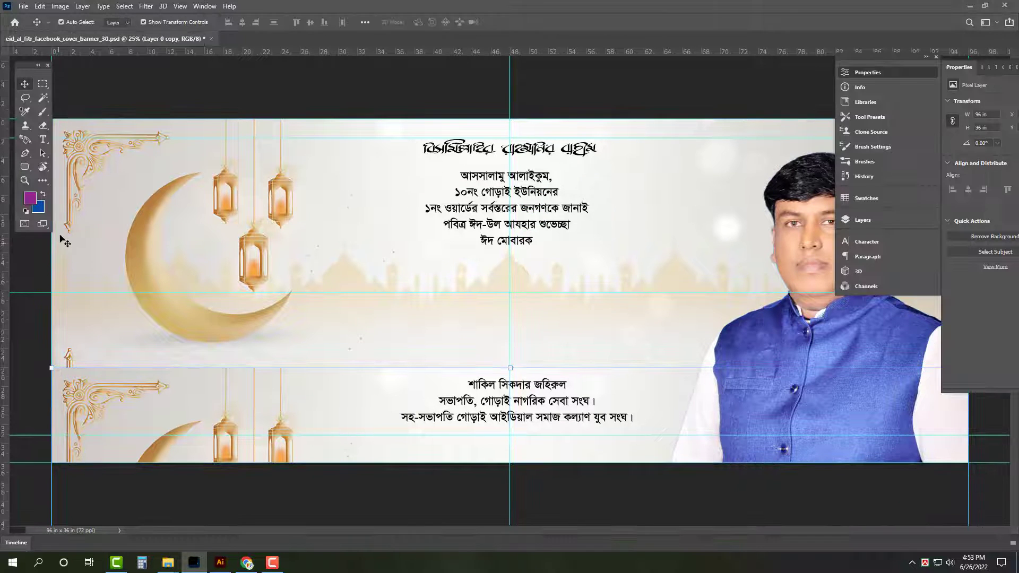
key(ctrl+BackSpace)
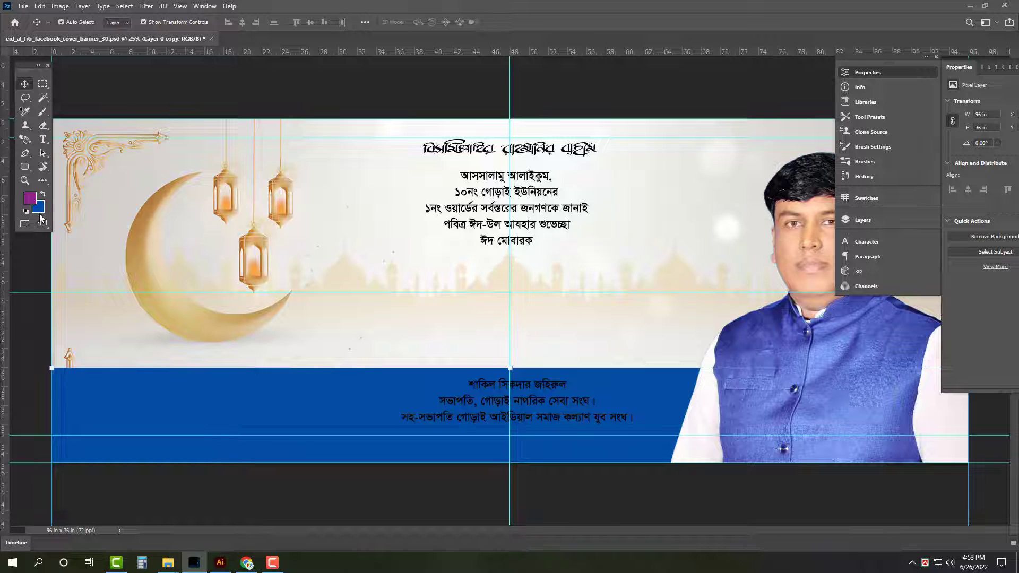
key(Tab)
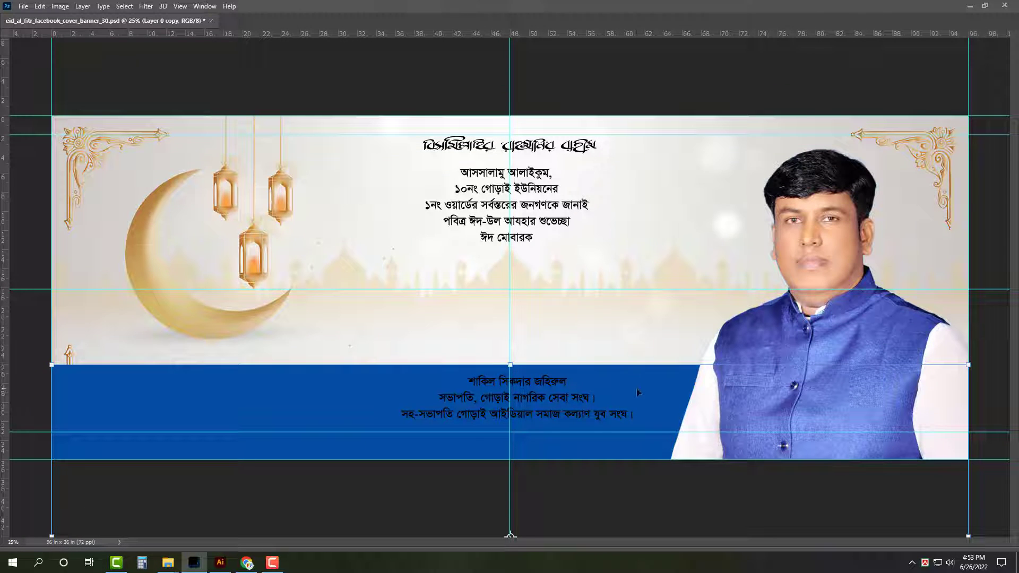
Duplicate the blue band slightly higher and fill one band with gold sampled from the moon, forming a thin stripe above the blue.
drag(638, 392, 644, 373)
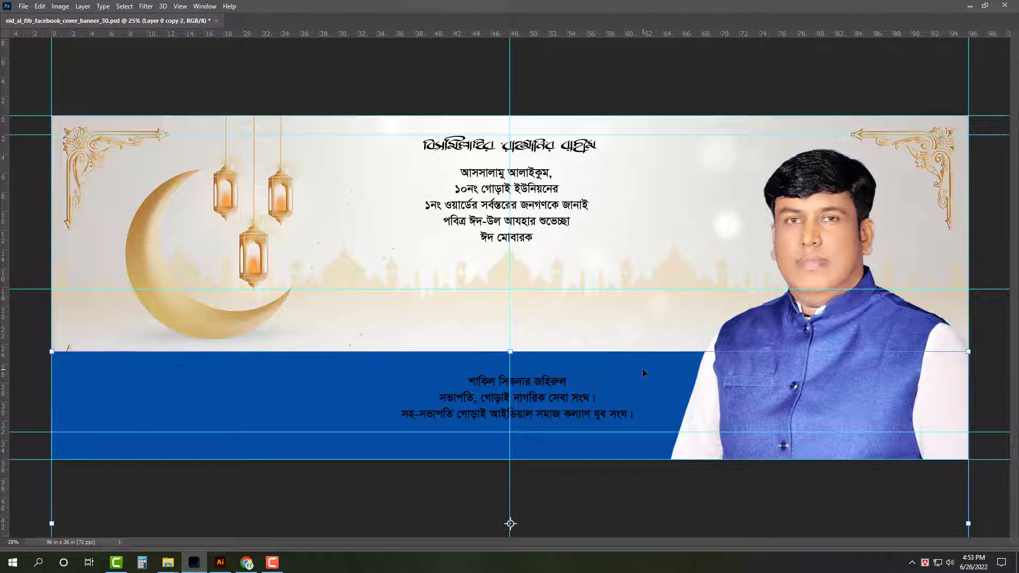
key(Tab)
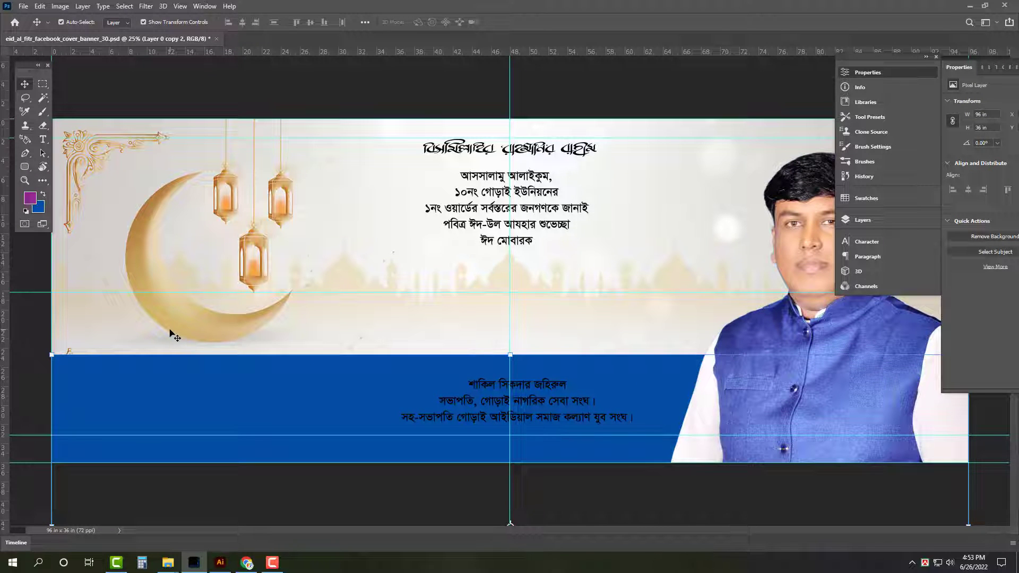
key(i)
click(171, 313)
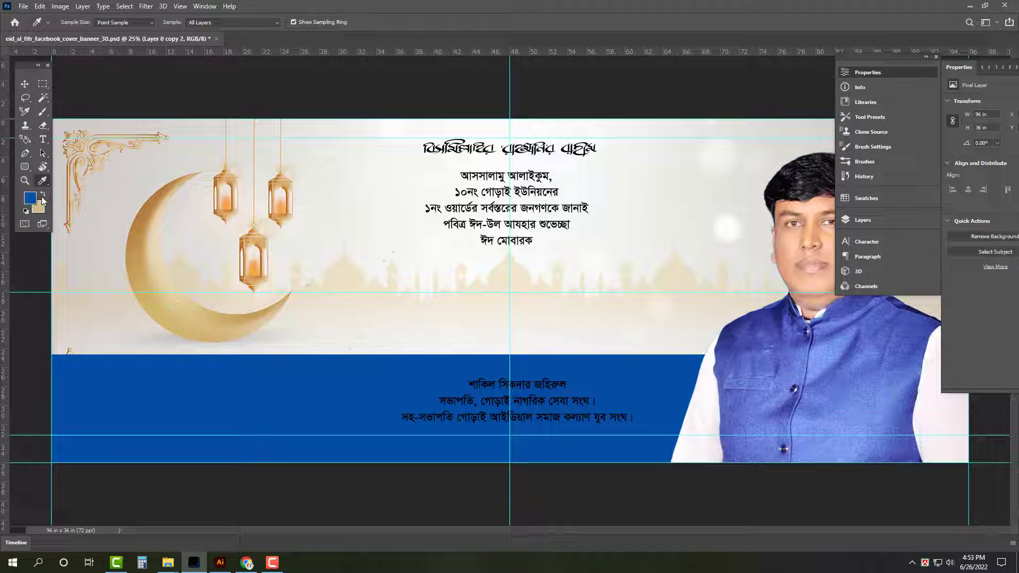
key(v)
key(ctrl+BackSpace)
key(Tab)
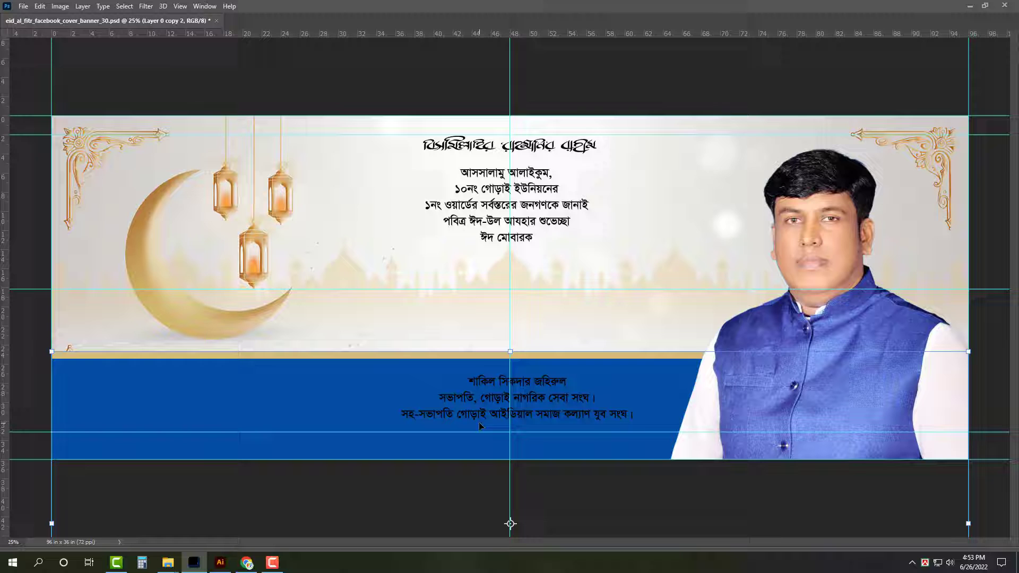
Reposition the name and title text lower in the blue band, near the vertical centre guide.
click(524, 401)
scroll(529, 429, up, 5)
drag(546, 403, 510, 415)
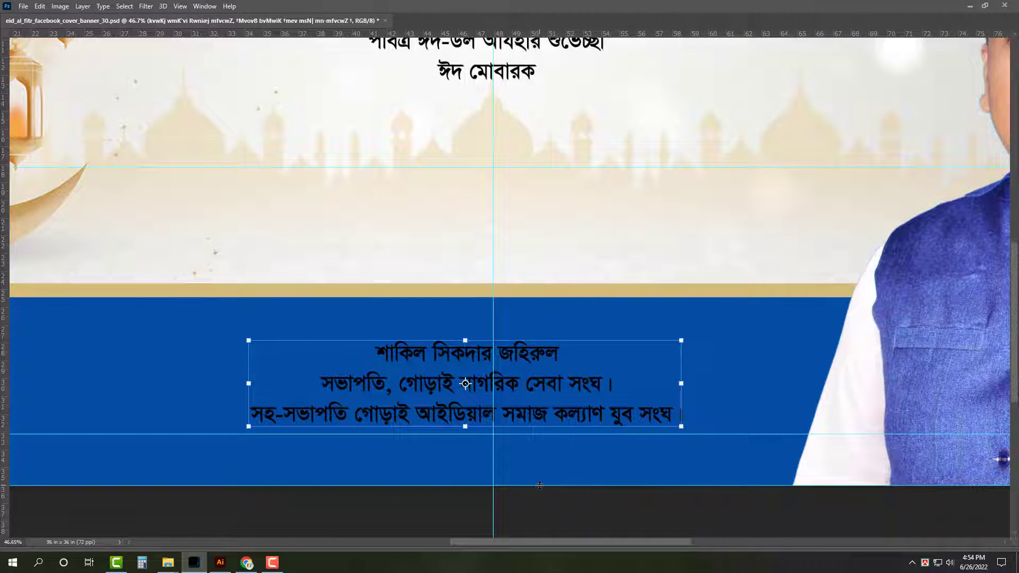
key(t)
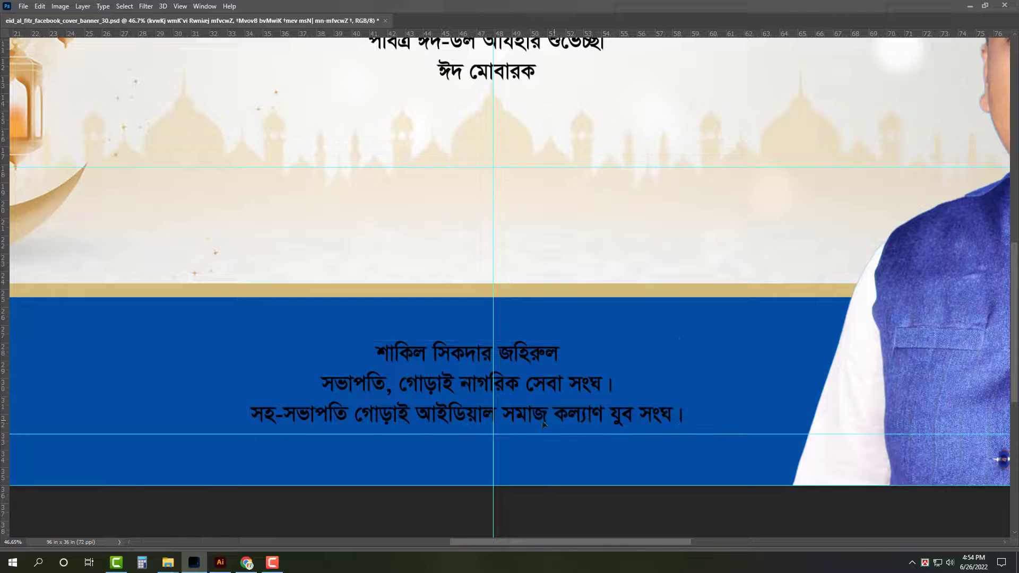
drag(543, 424, 548, 427)
drag(555, 428, 585, 418)
Separate "সভাপতি" and "সহ-সভাপতি" from the organisation names with a comma and space in the two title lines.
key(t)
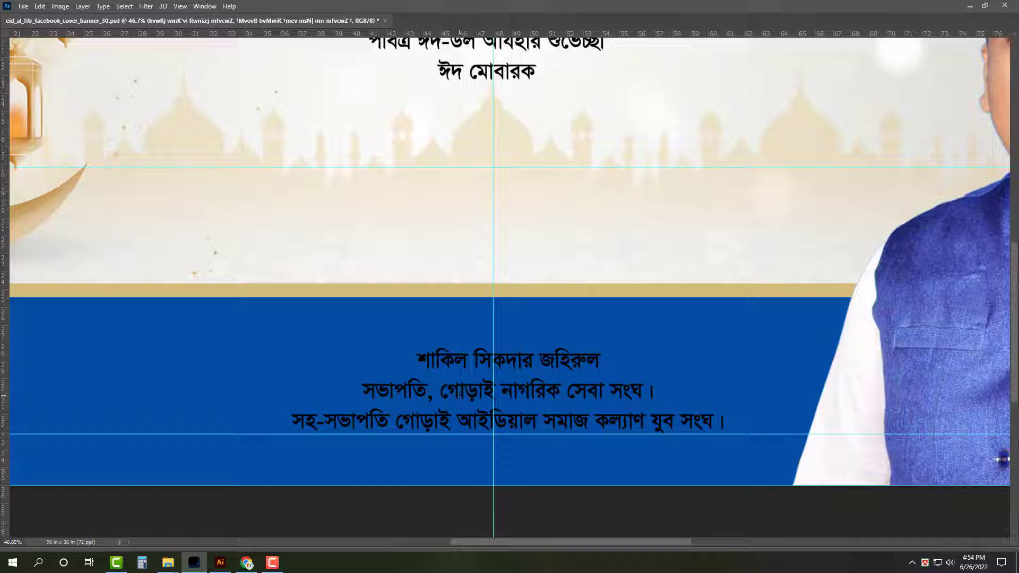
drag(441, 392, 426, 391)
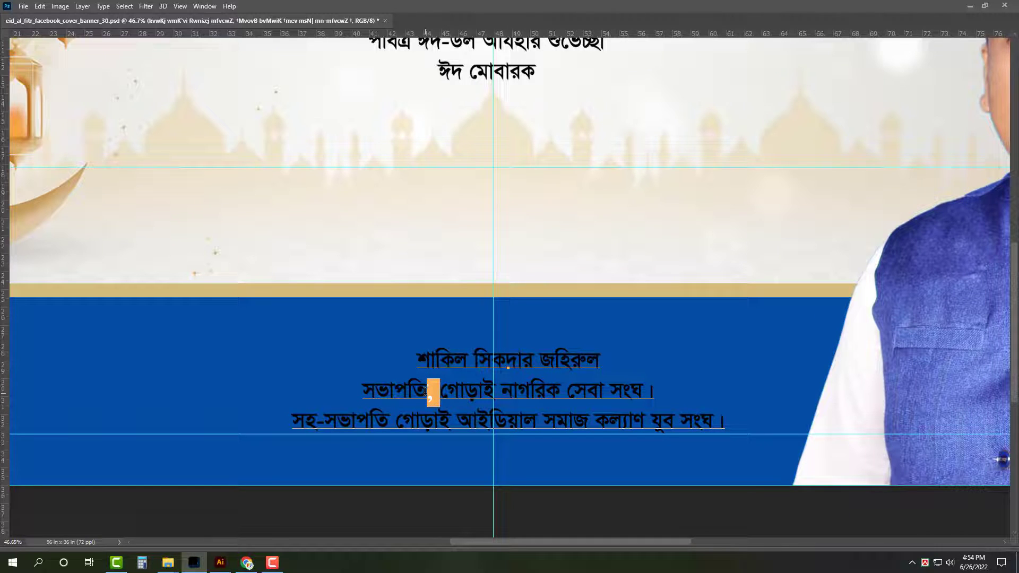
text(-)
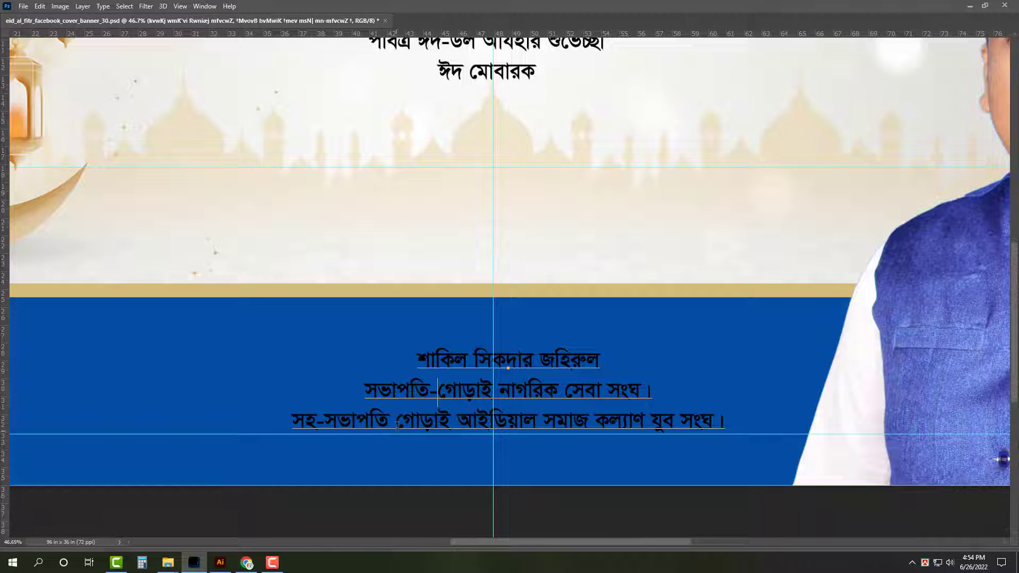
drag(400, 425, 393, 425)
text(-)
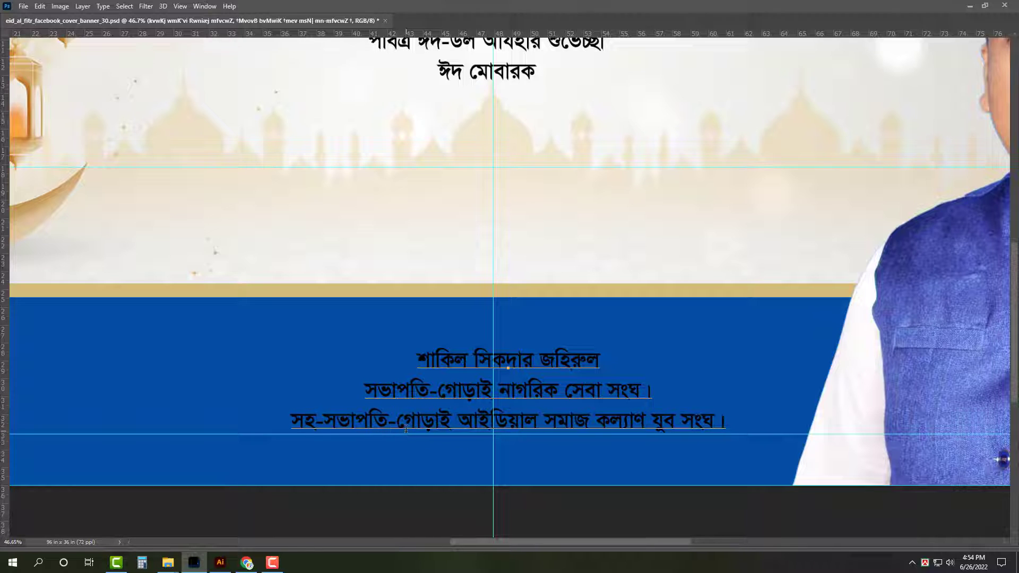
key(BackSpace)
text(,)
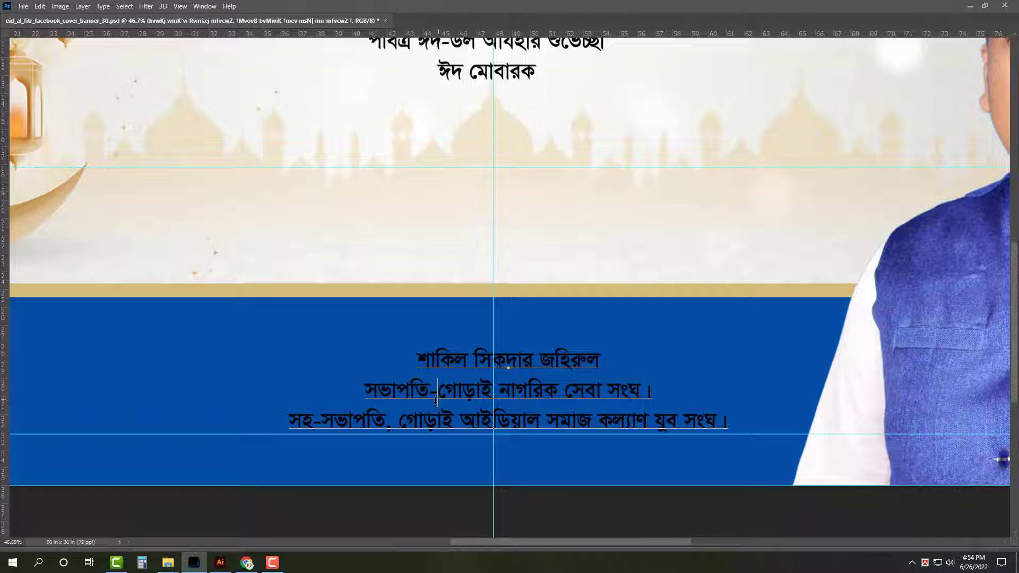
key(BackSpace)
text(,)
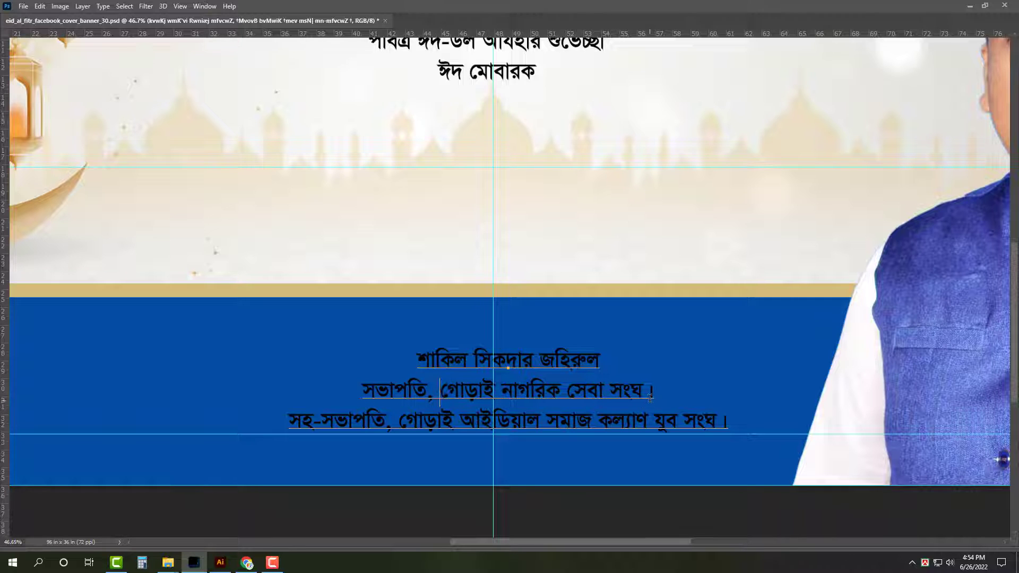
Replace the full stop ending the first title line with "এবং" and join both title lines into one.
drag(648, 392, 661, 398)
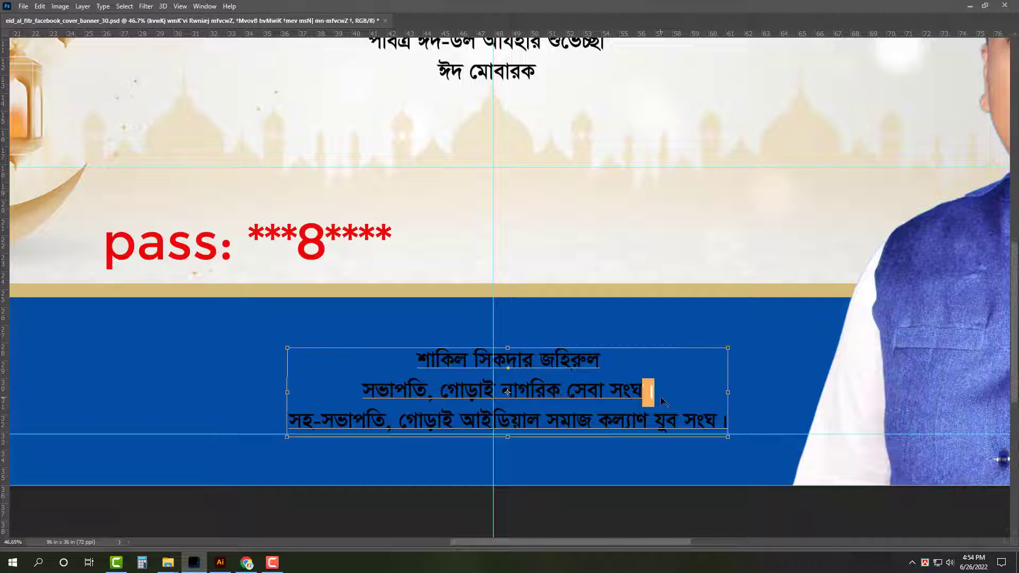
key(ctrl+alt+b)
text(।)
key(Delete)
key(Delete)
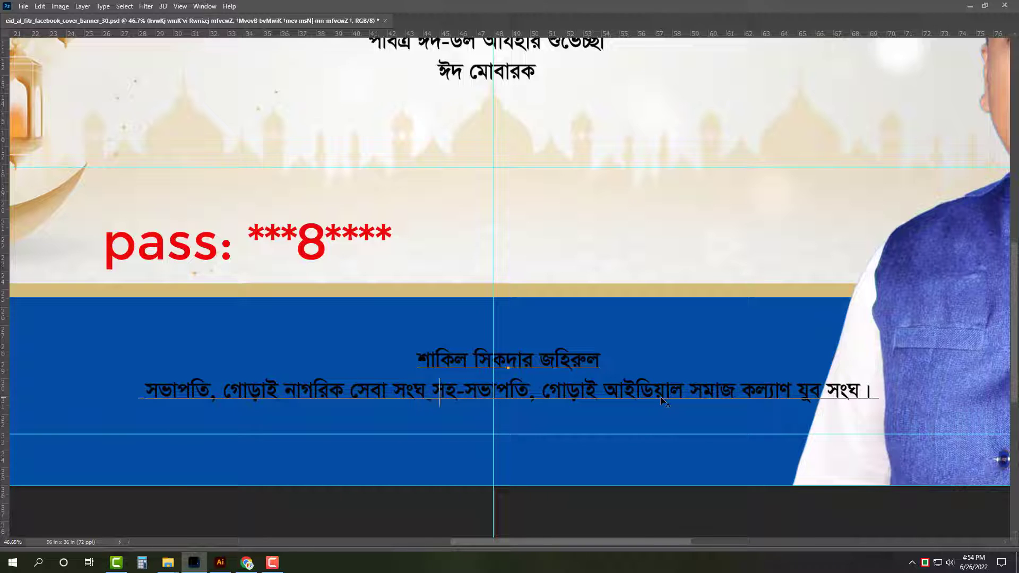
text(এবং)
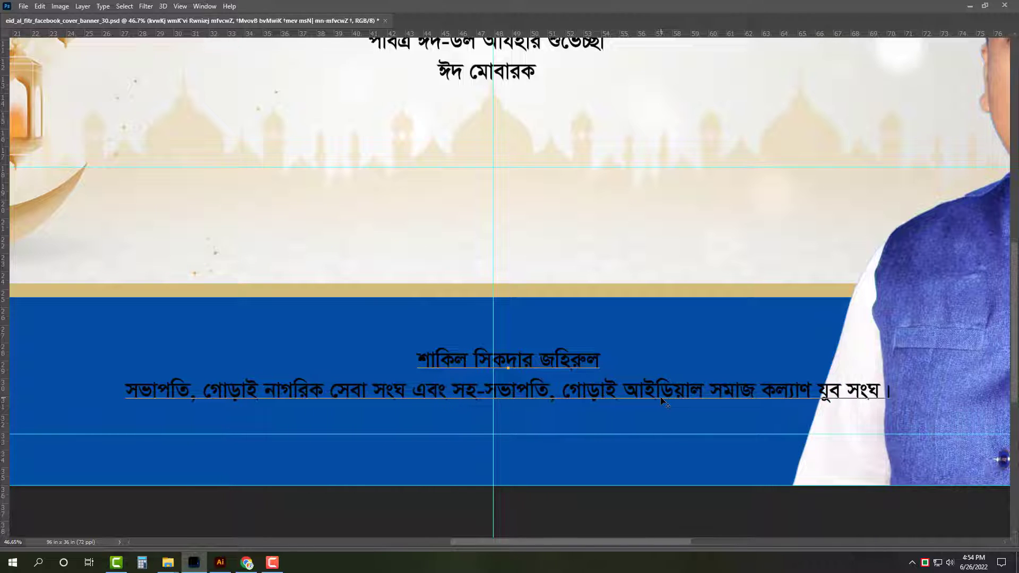
key(ctrl+Return)
key(ctrl+alt+b)
key(v)
key(ctrl+0)
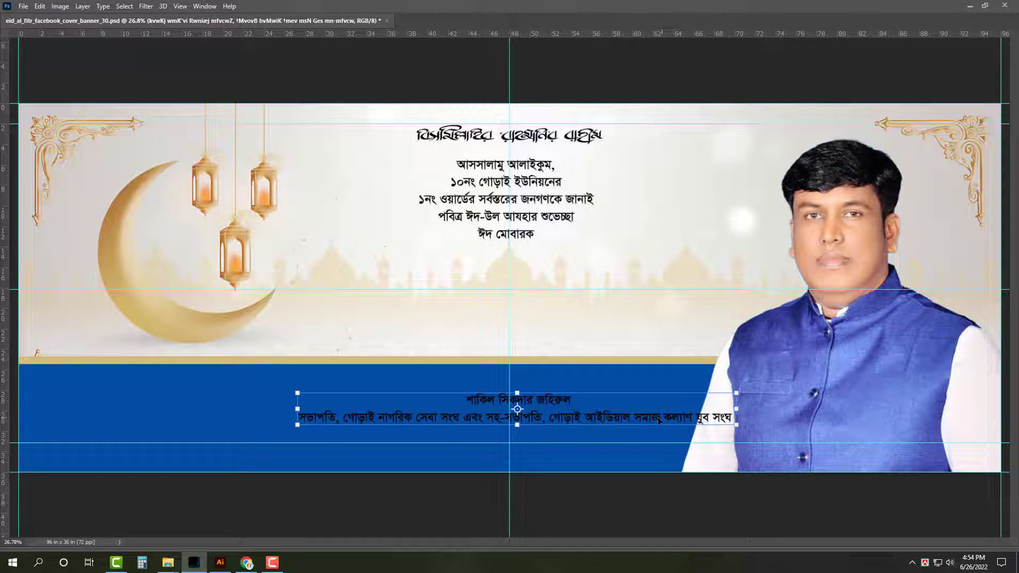
Replace the lower horizontal guide with one at 34 in, and shift the name and title text clear of the portrait onto it.
drag(659, 421, 605, 435)
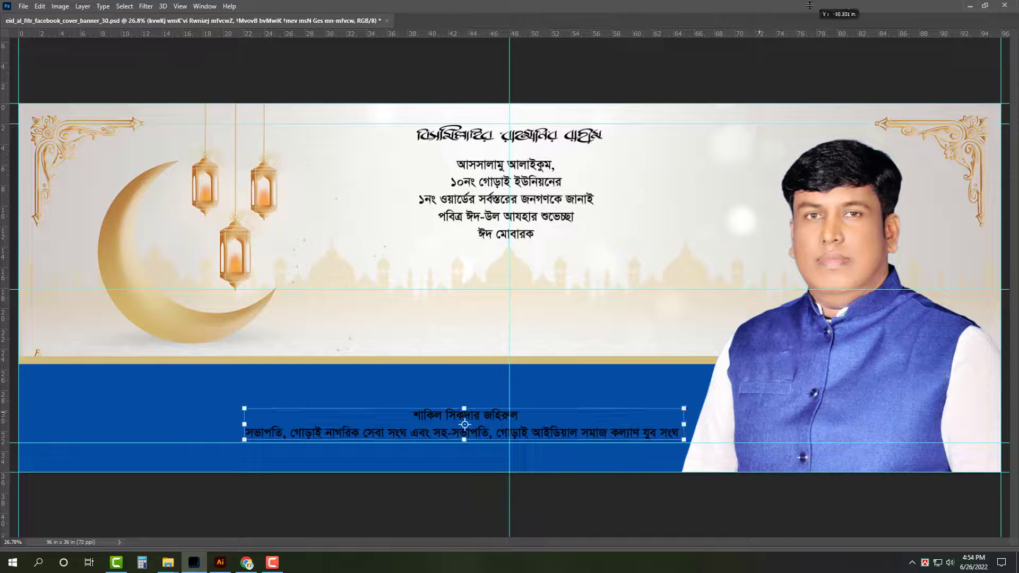
drag(809, 5, 810, 7)
key(alt+v)
text(e3)
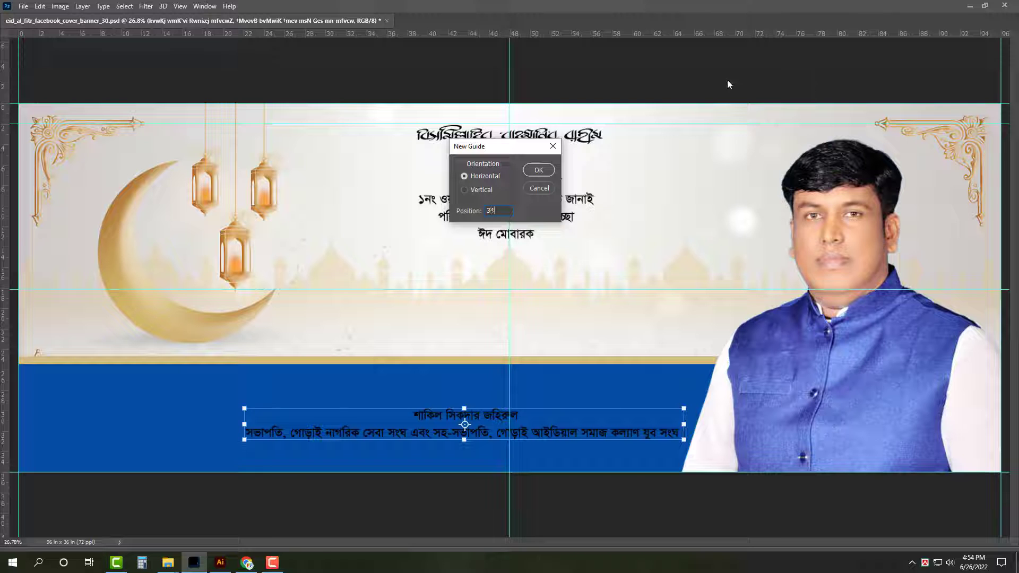
text(4)
key(Return)
drag(537, 435, 535, 446)
Enlarge the name and title text to fill the blue band beside the portrait, and colour it white (ffffff).
key(ctrl+t)
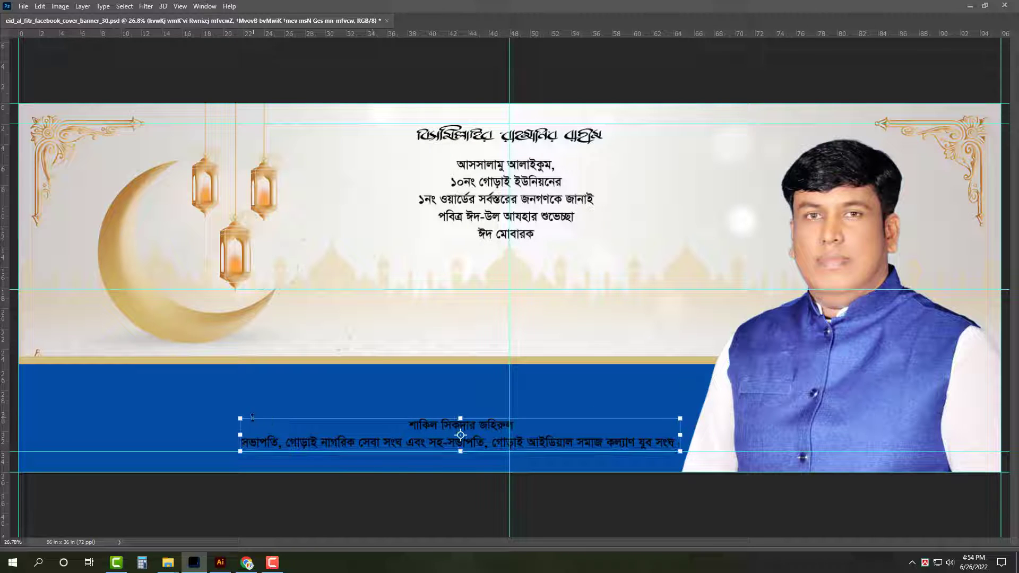
mouse_move(240, 417)
mouse_down()
mouse_move(74, 382)
mouse_move(40, 401)
mouse_move(253, 418)
mouse_up()
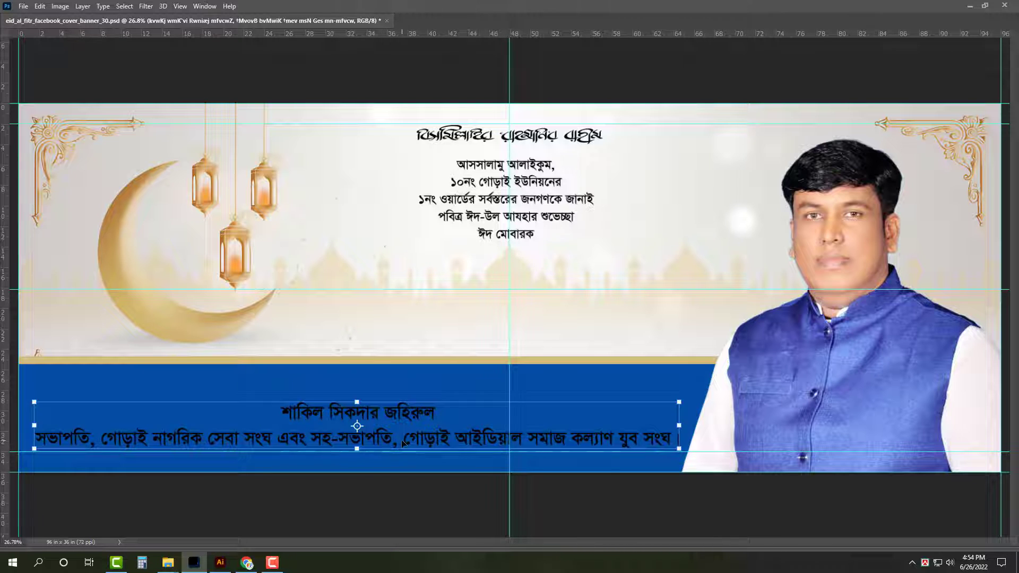
key(Tab)
click(41, 211)
text(ffffff)
key(Return)
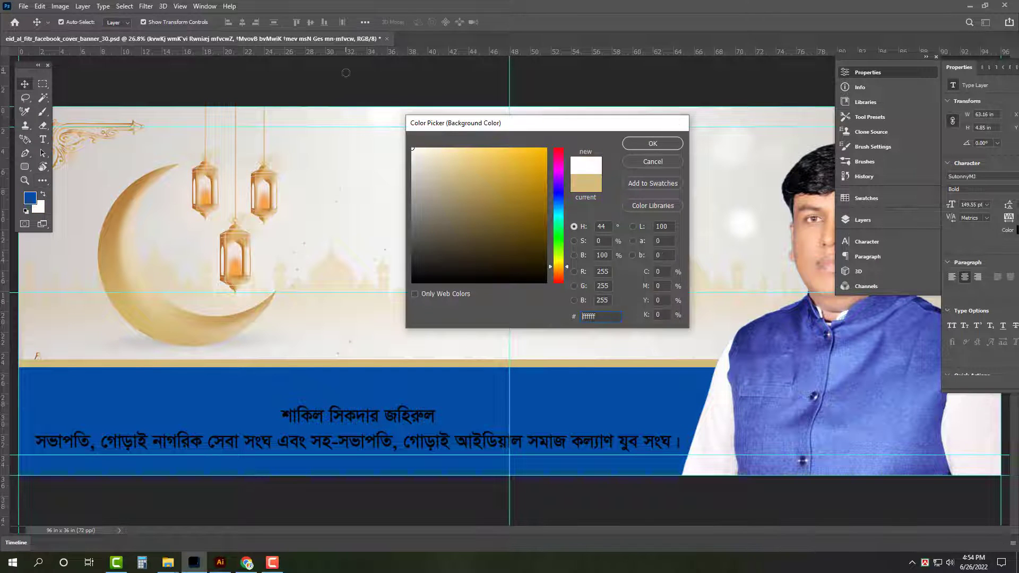
key(ctrl+BackSpace)
Cut the person's name line out of the white text, leaving only the title line.
key(t)
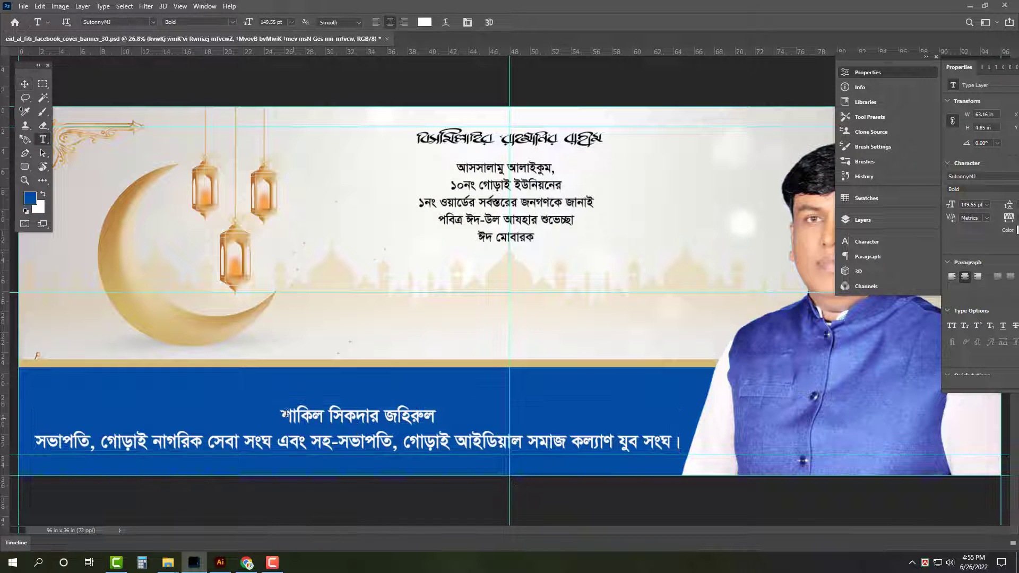
drag(281, 415, 436, 419)
key(ctrl+c)
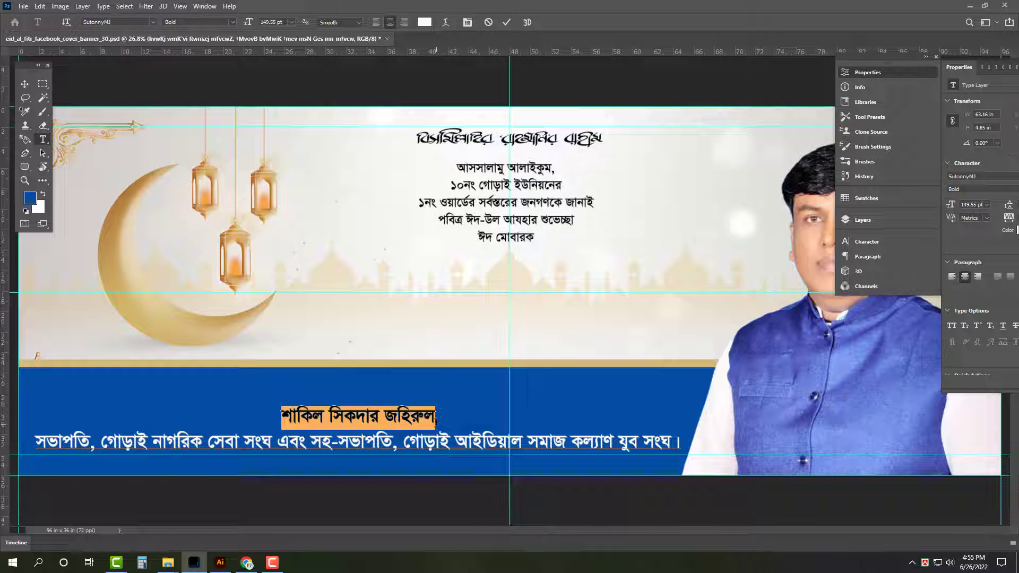
key(BackSpace)
key(Delete)
key(ctrl+Return)
key(v)
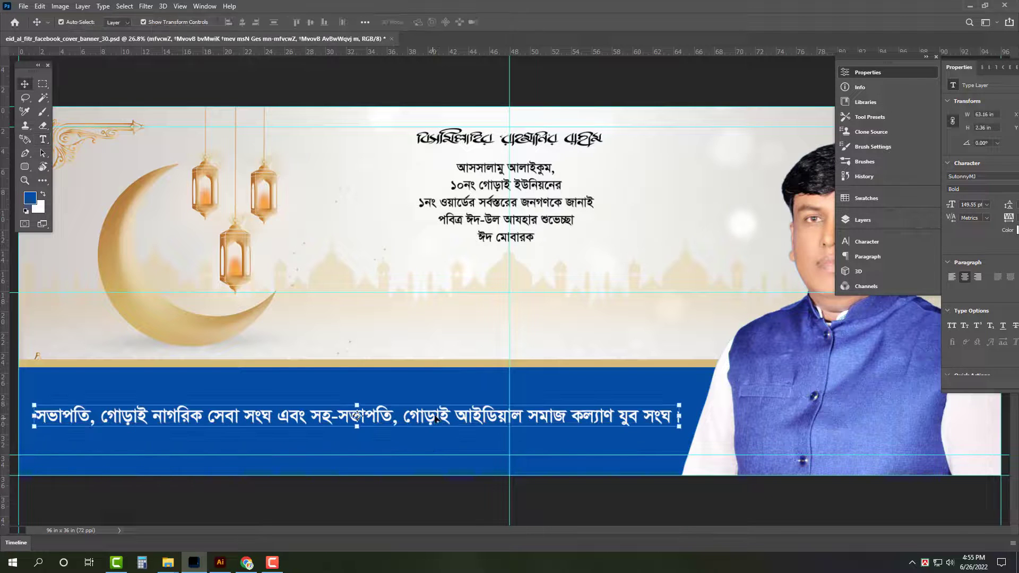
Duplicate the title line higher in the blue band and replace the copy's text with the cut name.
mouse_move(427, 418)
mouse_down()
mouse_move(426, 445)
mouse_move(424, 405)
mouse_up()
key(t)
click(402, 404)
key(ctrl+a)
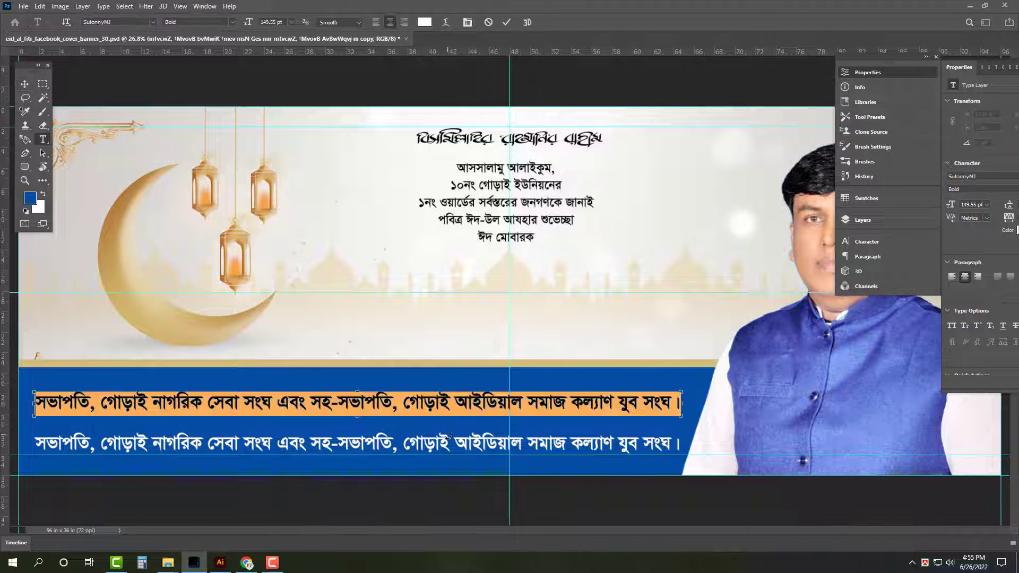
key(ctrl+v)
key(ctrl+Return)
key(v)
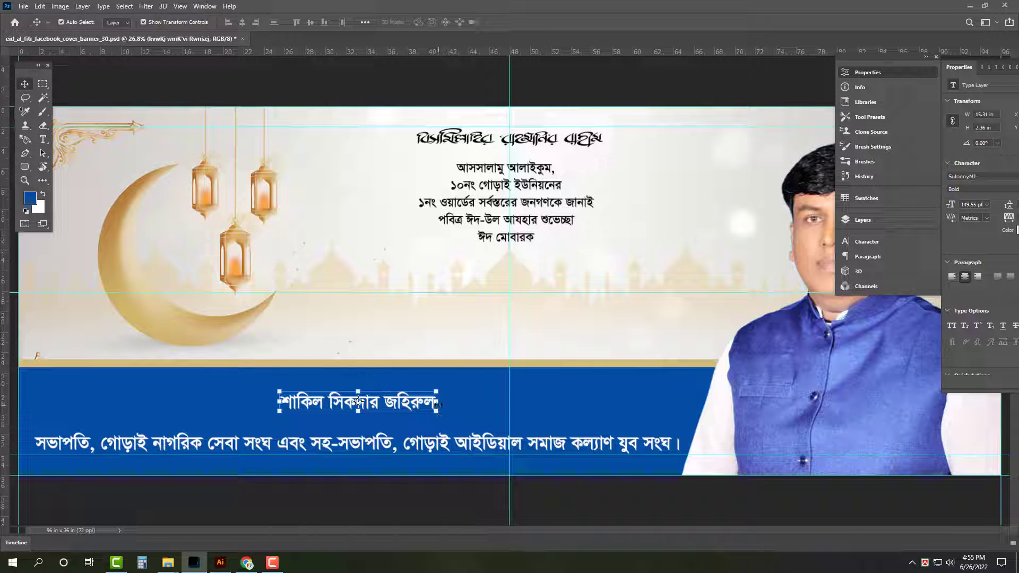
Scale the name up to about 255%, and stretch its width to about 163% to match the title line.
alt+drag(436, 405, 559, 404)
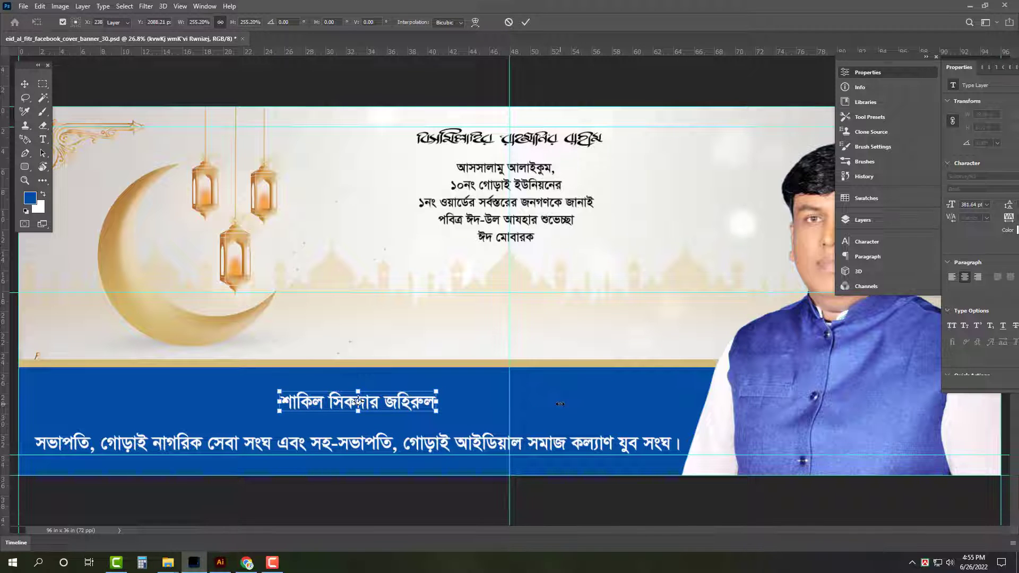
key(Return)
key(ctrl+minus)
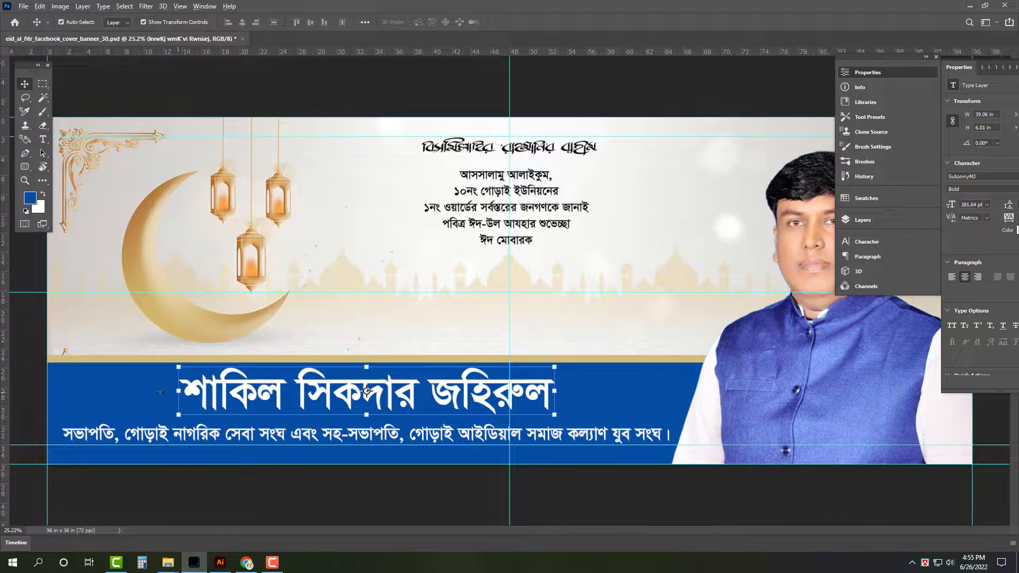
alt+drag(177, 391, 61, 386)
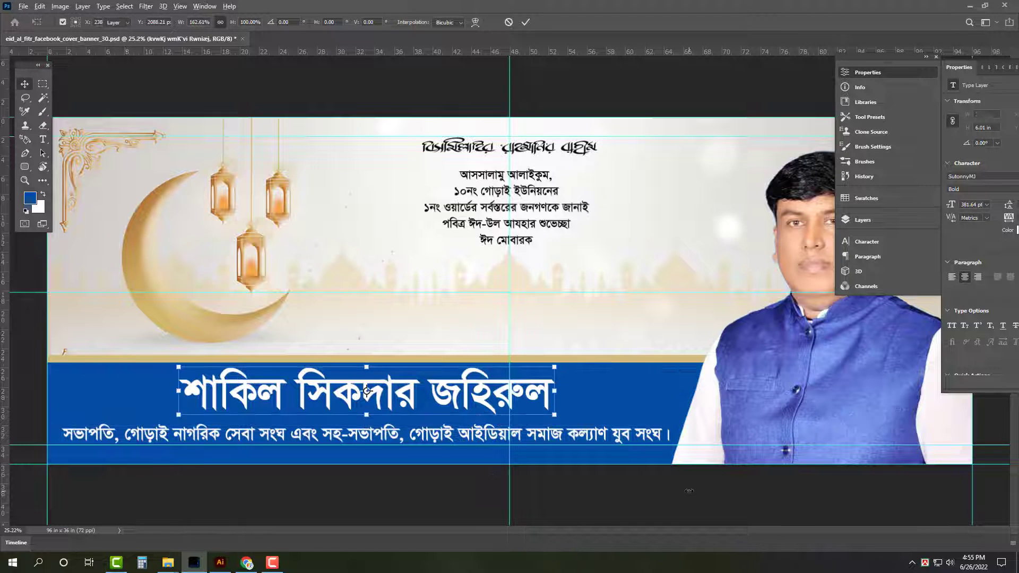
key(Return)
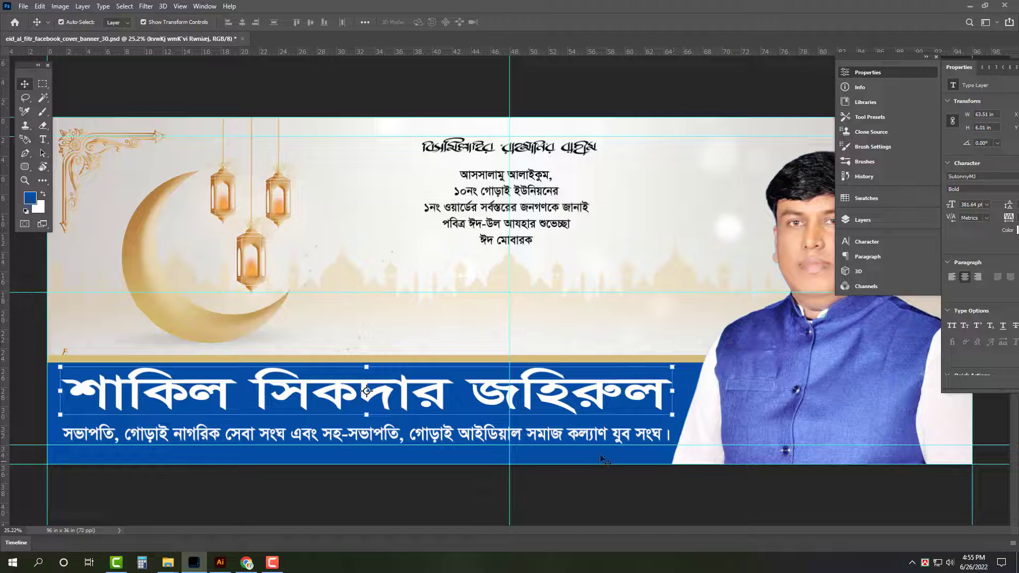
Stretch the title line's height upward to about 107%, keeping its width.
click(618, 440)
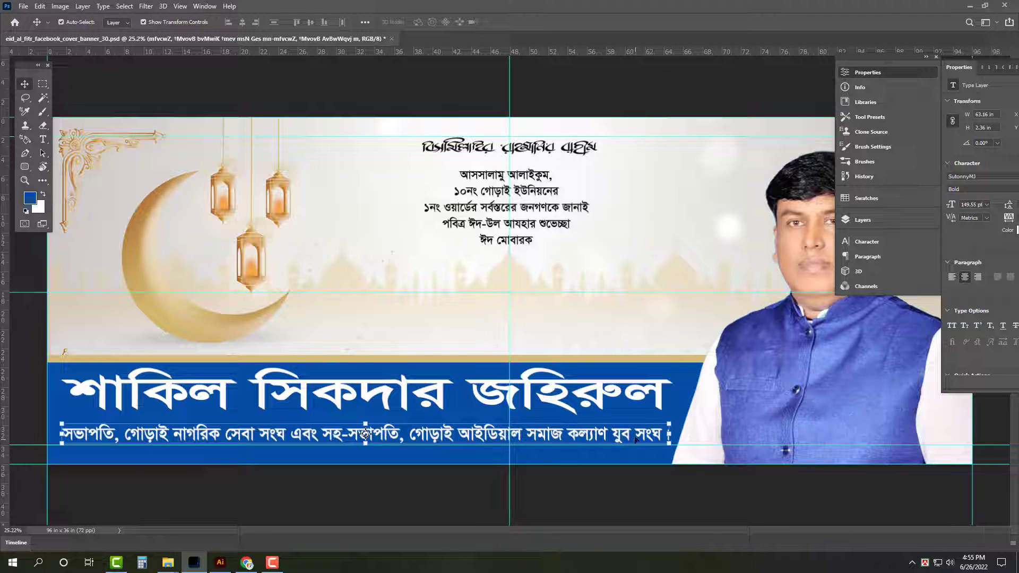
shift+click(612, 393)
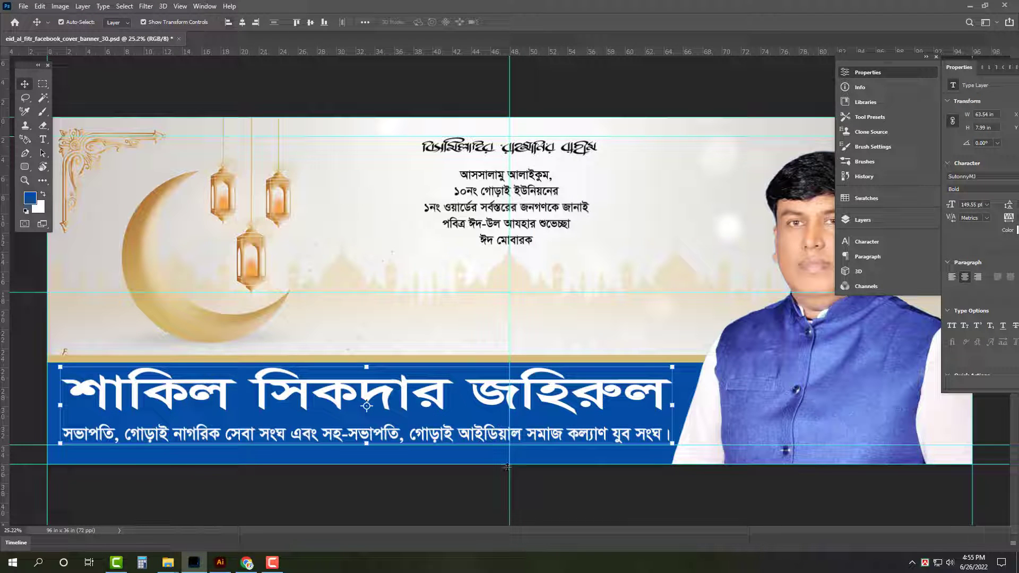
click(494, 489)
click(326, 441)
scroll(327, 441, up, 8)
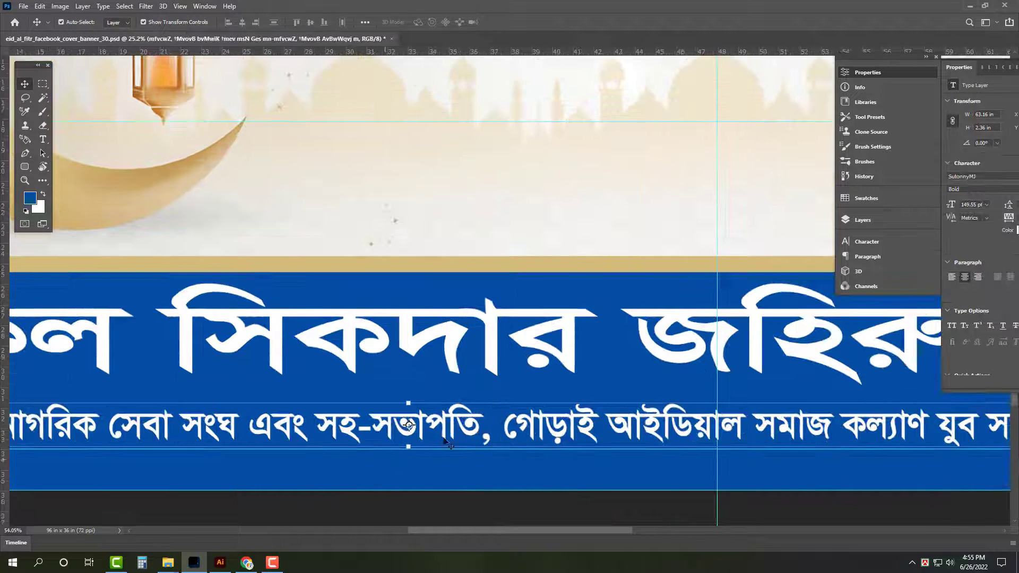
key(ctrl+t)
drag(408, 404, 412, 397)
key(Return)
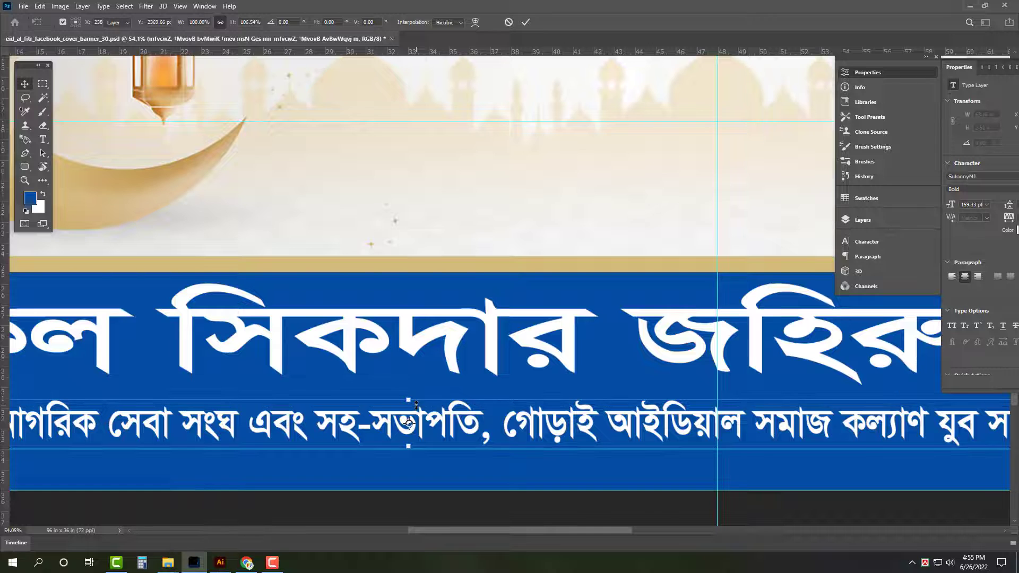
key(ctrl+0)
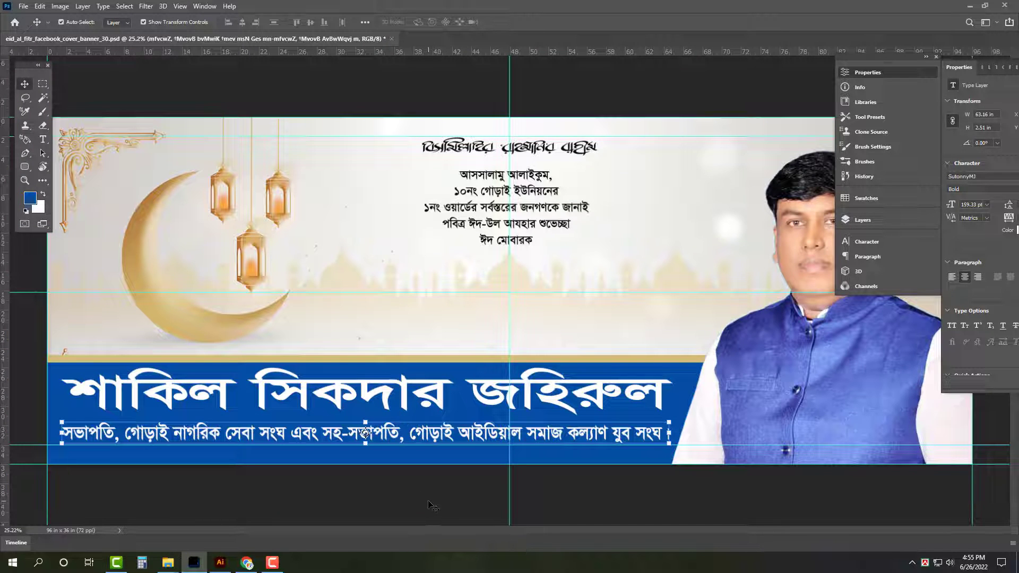
click(428, 504)
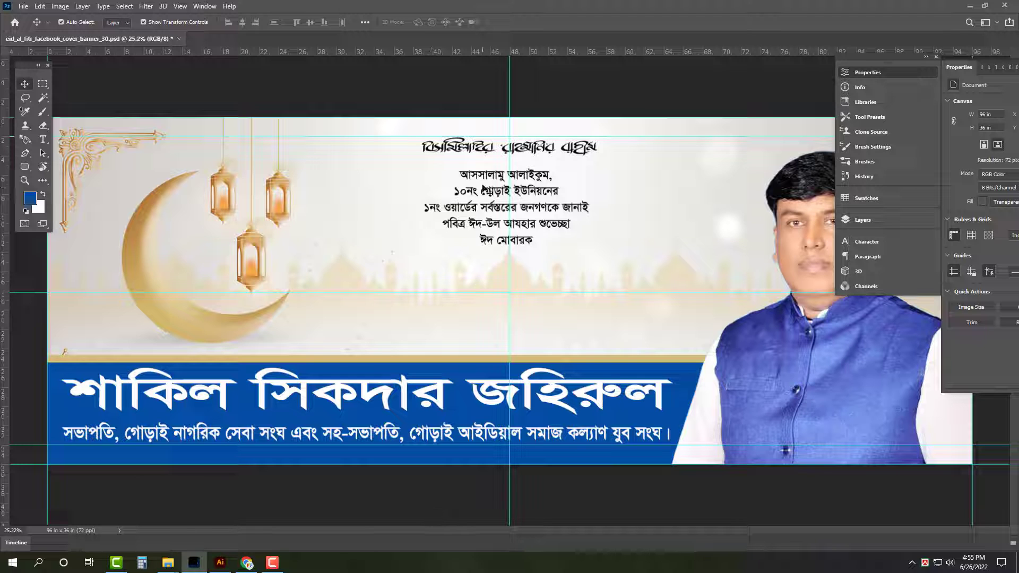
Delete the last line "ঈদ মোবারক" from the greeting text.
click(527, 183)
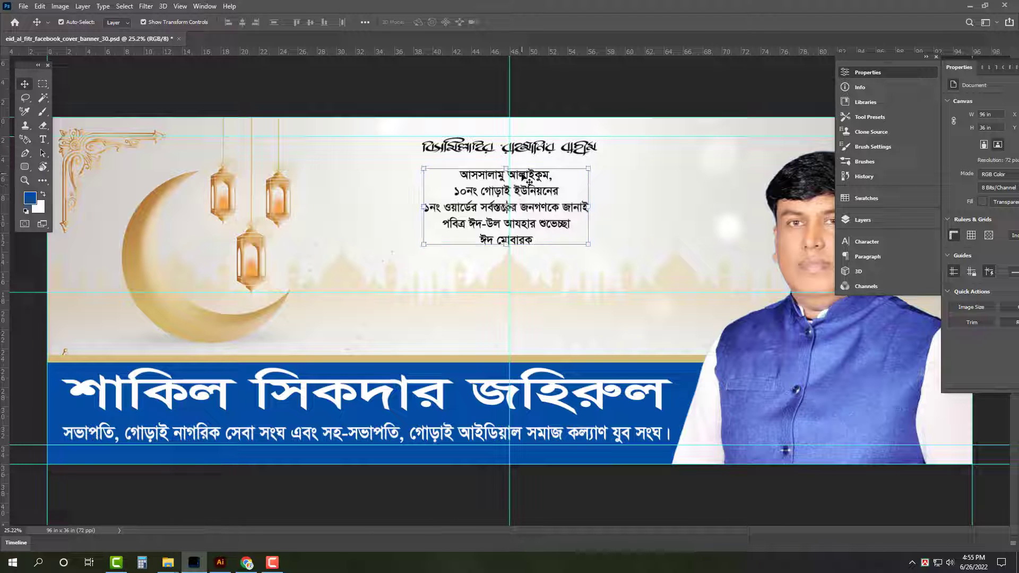
key(t)
click(489, 240)
drag(481, 240, 547, 285)
key(BackSpace)
key(ctrl+Return)
key(v)
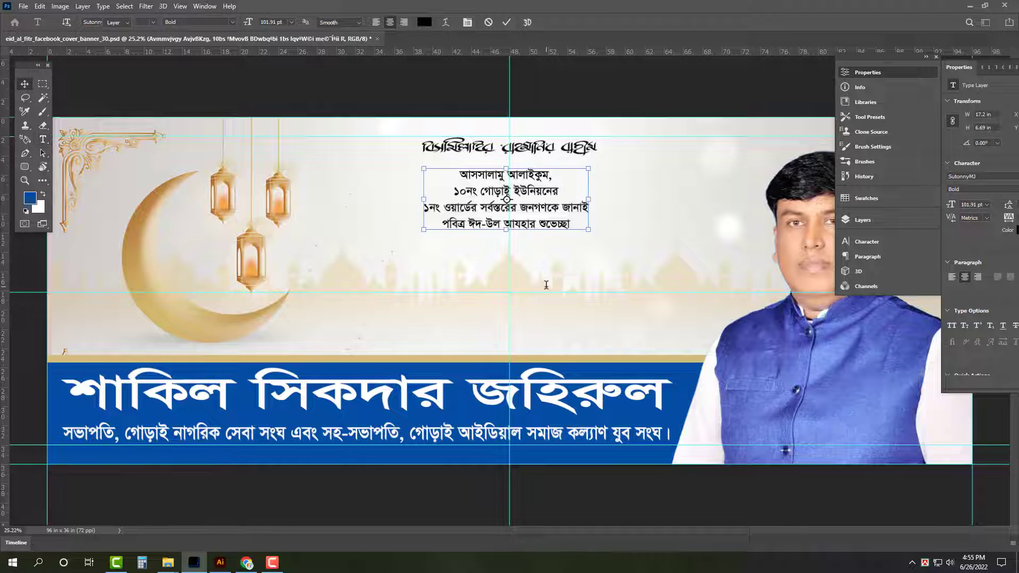
Look through the Design folder inside Eid Banner for Eid Mubarak calligraphy.
mouse_move(164, 555)
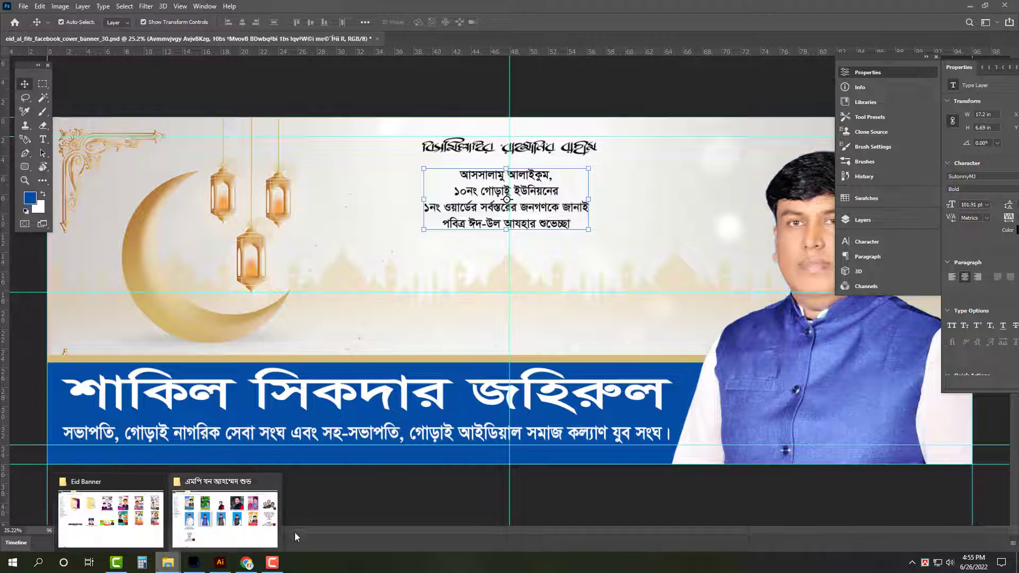
click(98, 513)
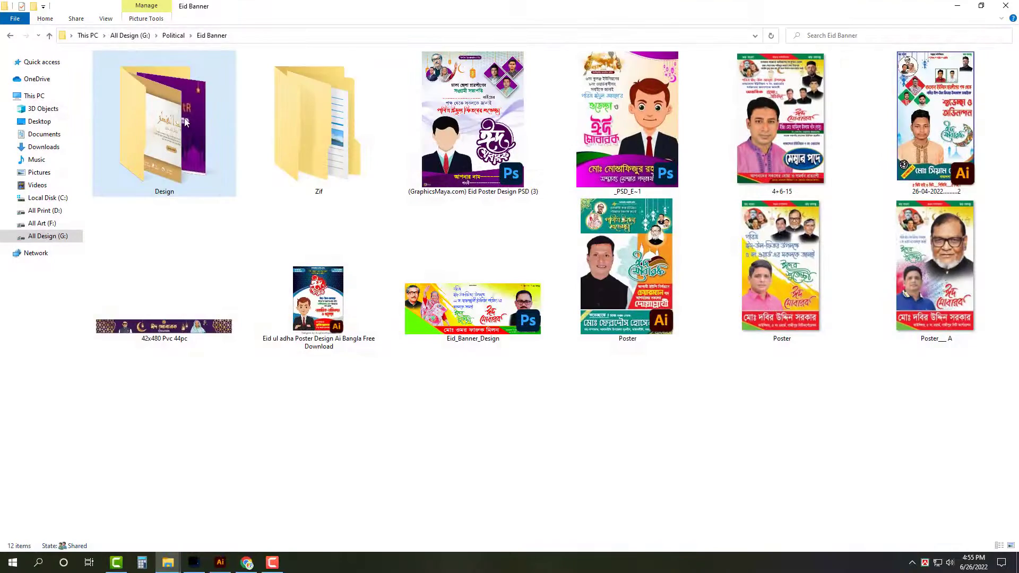
double_click(197, 123)
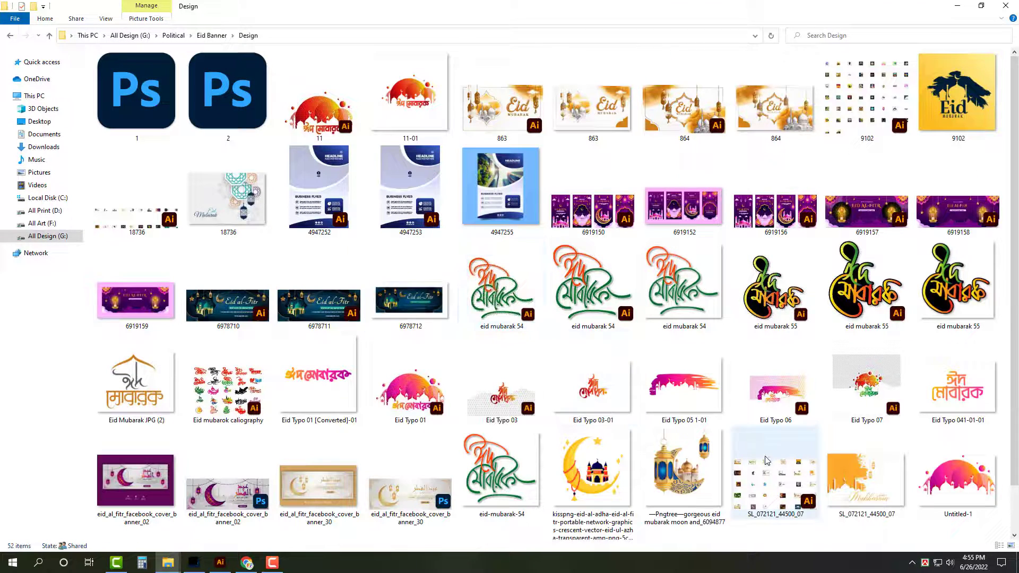
scroll(768, 454, down, 1)
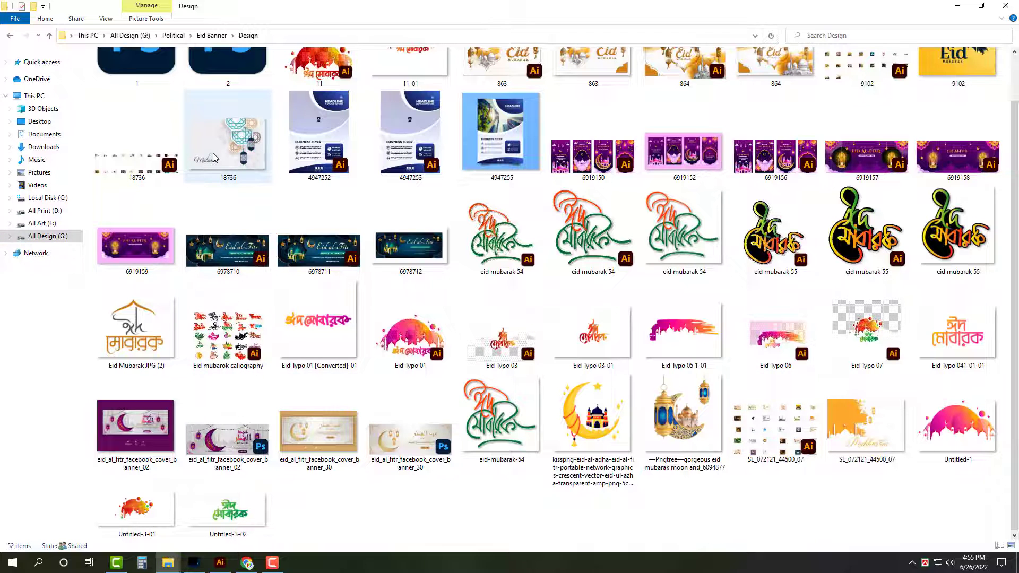
scroll(445, 266, up, 1)
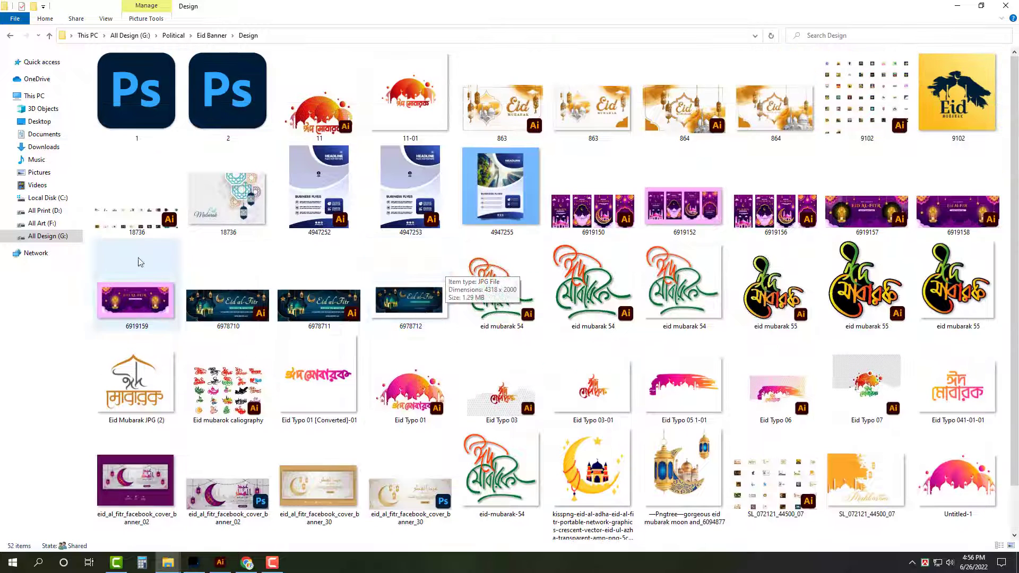
Go to the Logo folder inside All Logo on the All Design (G:) drive and look through its files.
click(48, 236)
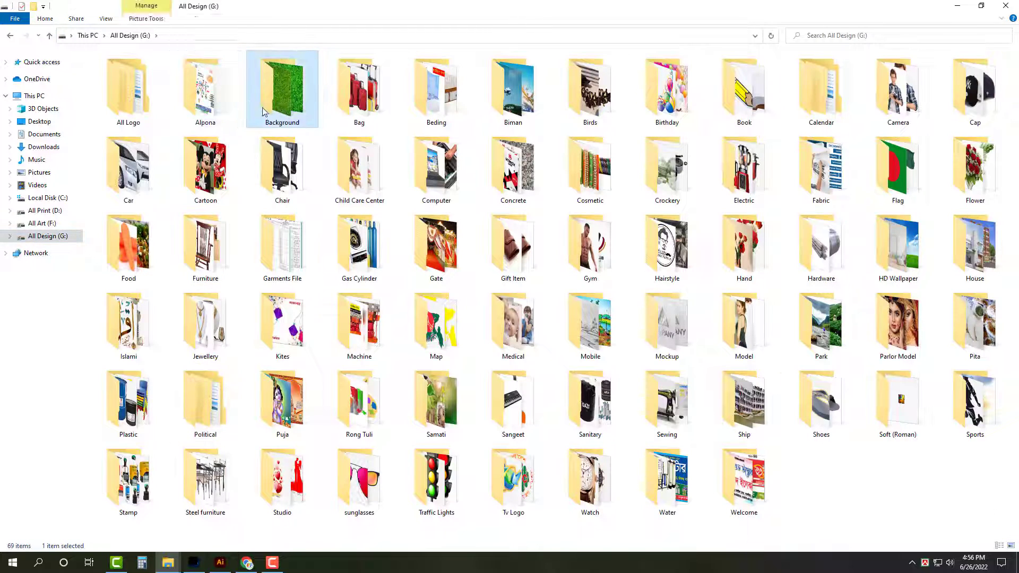
double_click(173, 103)
key(BackSpace)
double_click(153, 108)
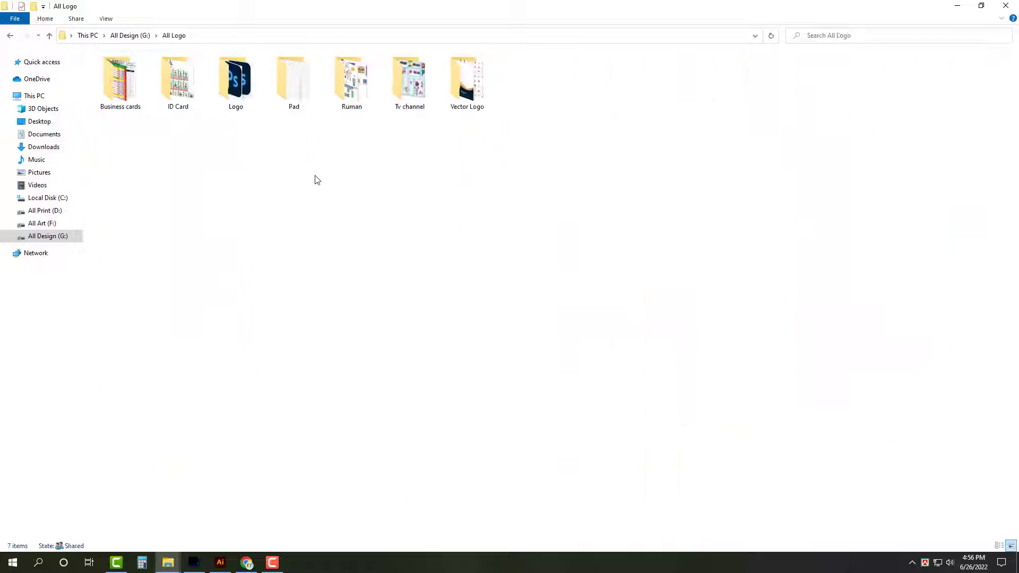
double_click(236, 79)
scroll(572, 381, down, 5)
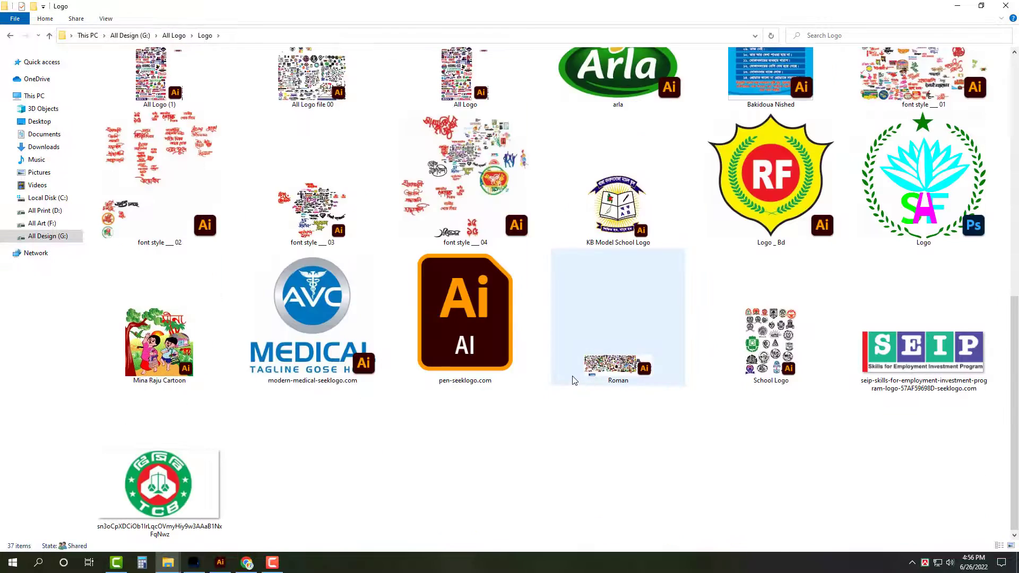
scroll(573, 380, up, 5)
ctrl+scroll(574, 375, down, 1)
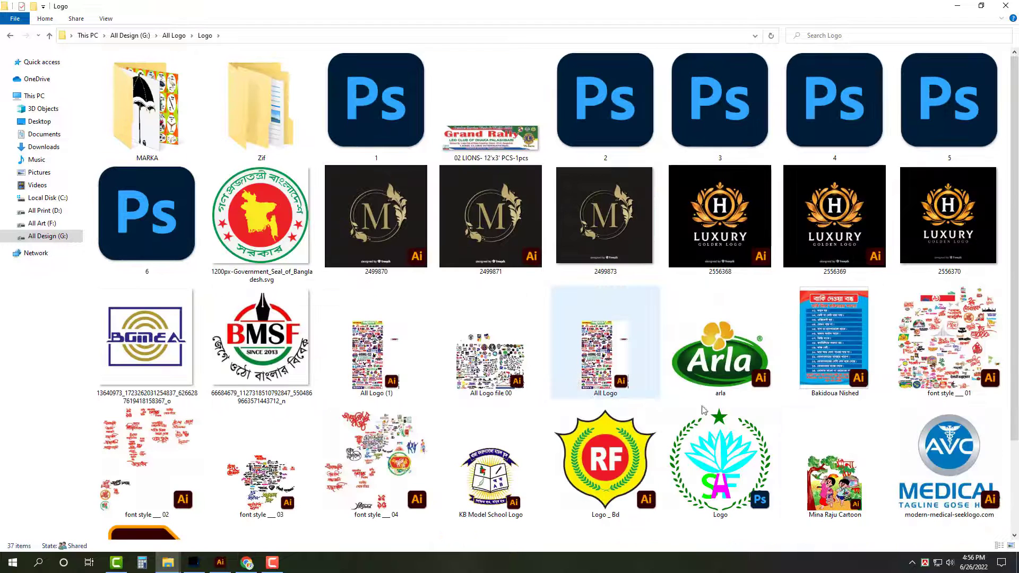
Open the "font style ___ 01" file in Illustrator and update its legacy text.
click(949, 339)
scroll(742, 369, down, 2)
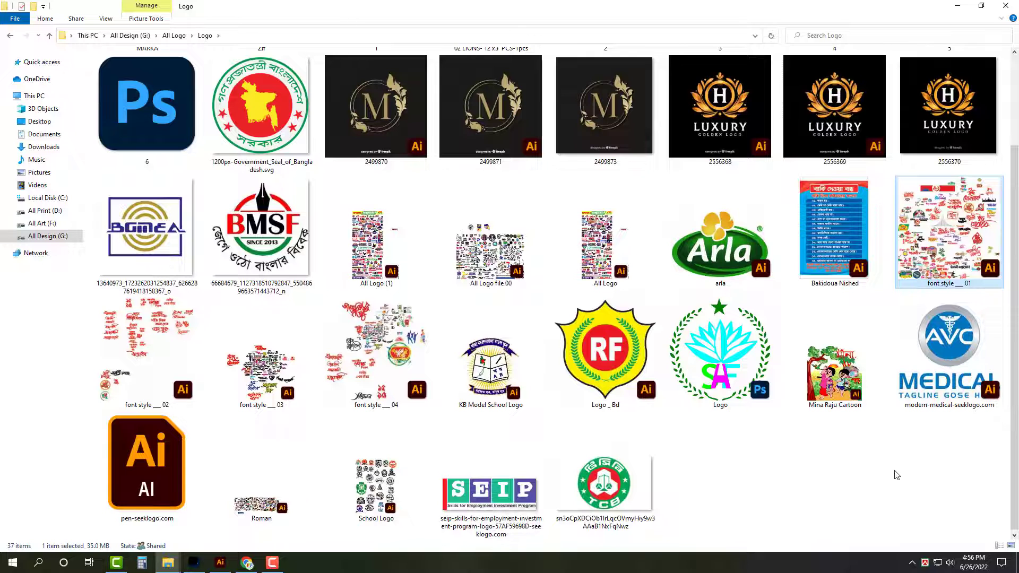
key(Return)
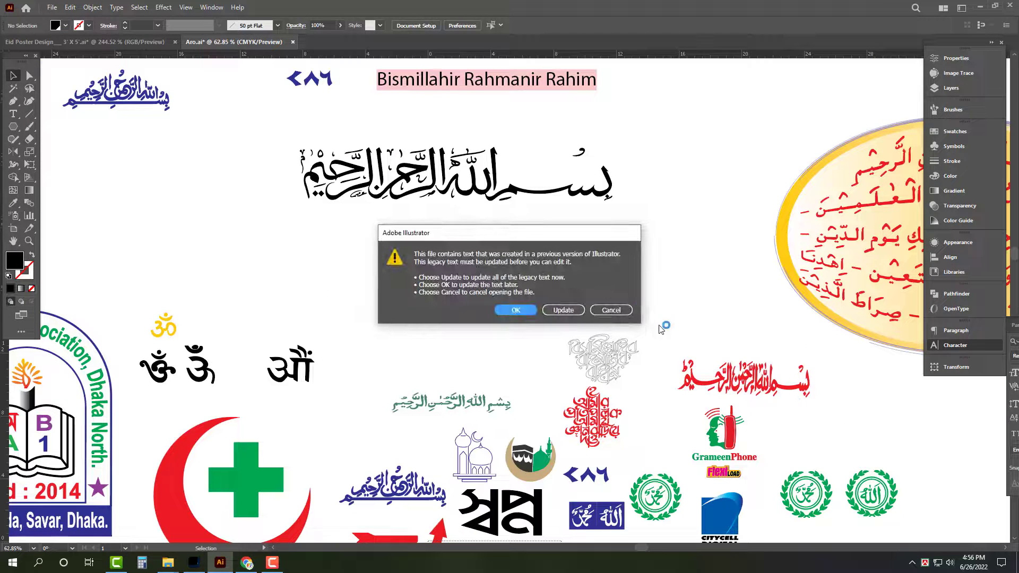
click(579, 310)
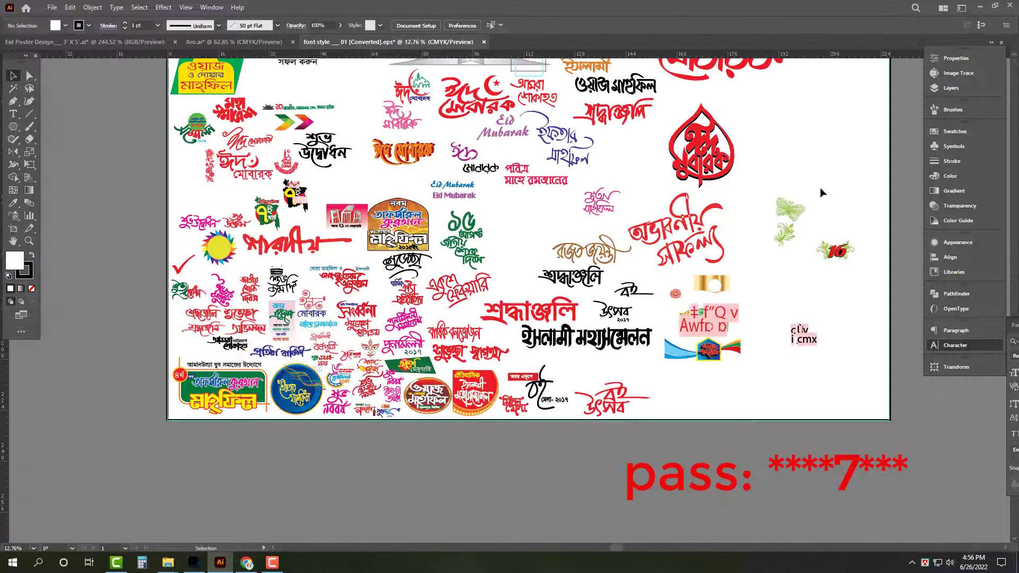
Ungroup the large red "ঈদ মোবারক" calligraphy beside the white doves, set its two words on one line and cut it.
key(space)
drag(788, 257, 787, 259)
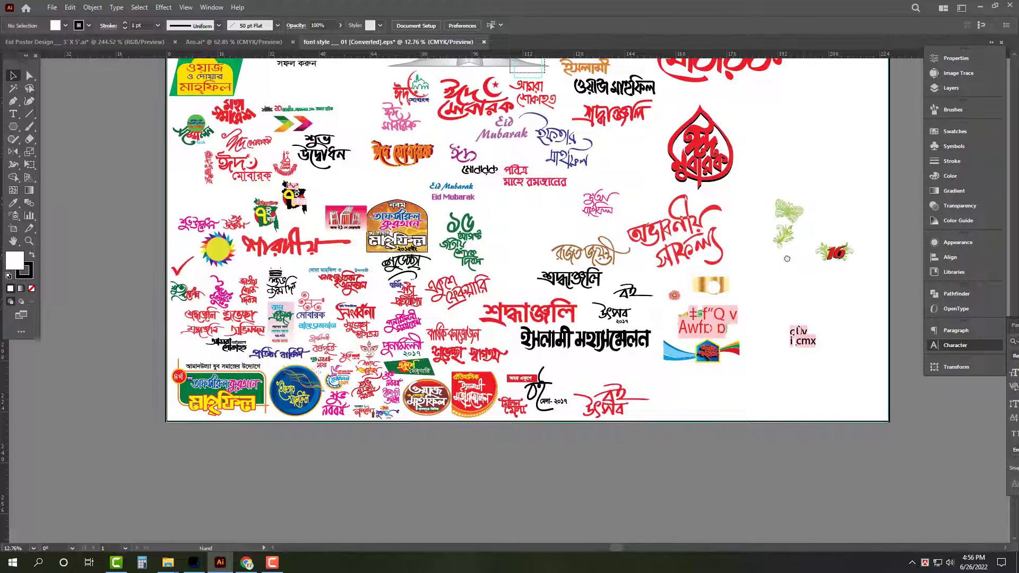
drag(787, 297, 786, 342)
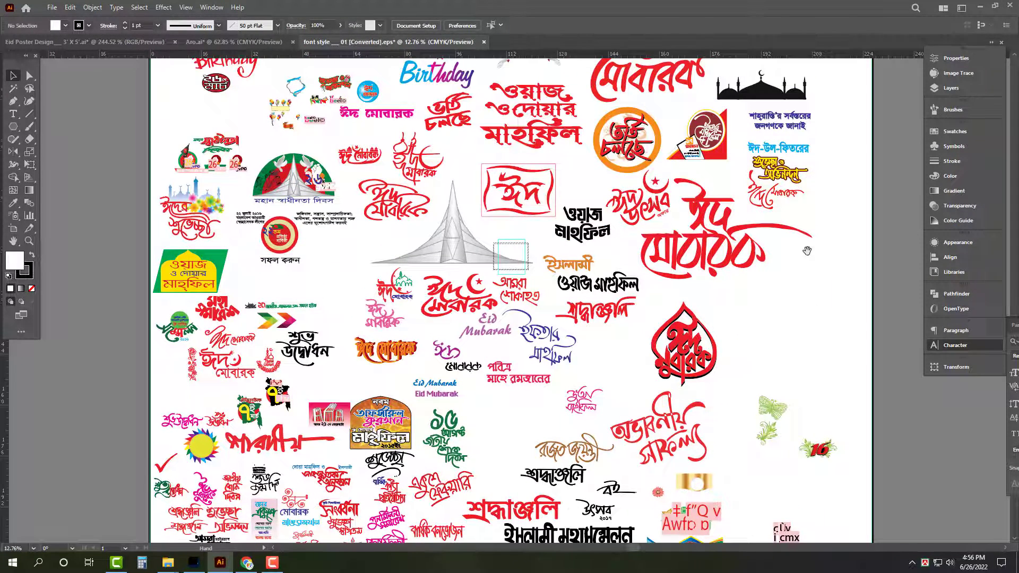
drag(802, 266, 760, 370)
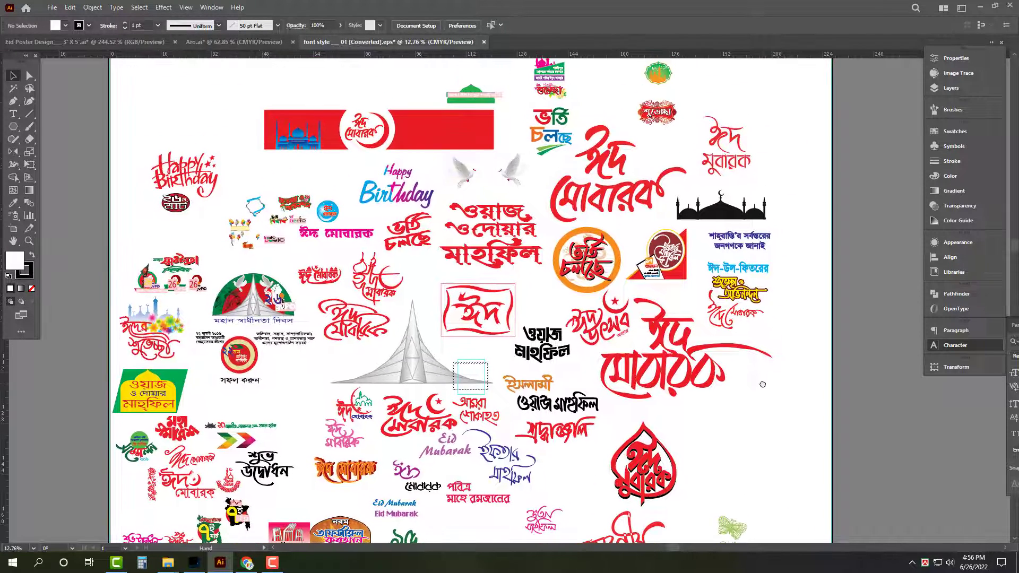
click(656, 193)
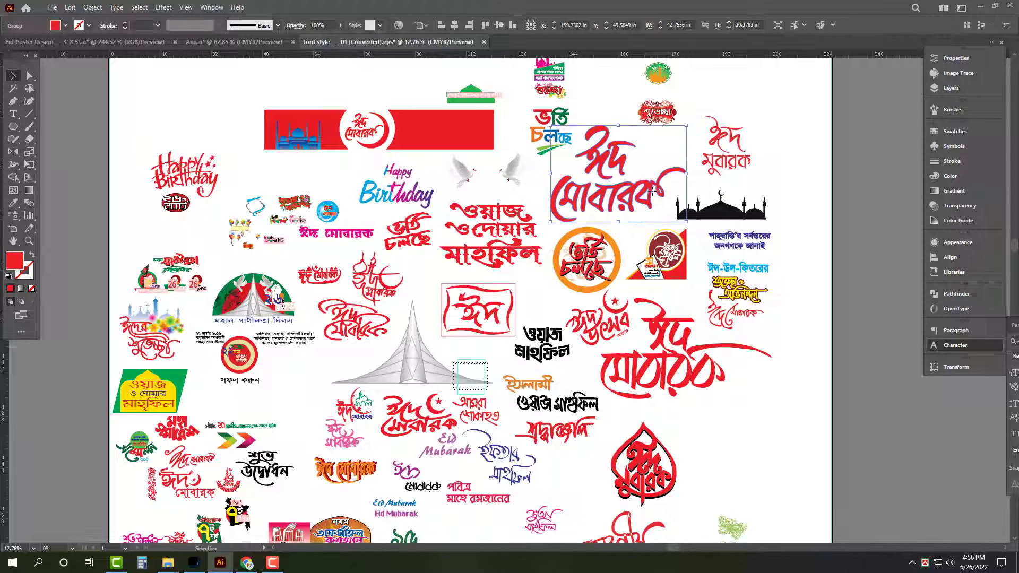
right_click(647, 157)
click(678, 242)
click(658, 213)
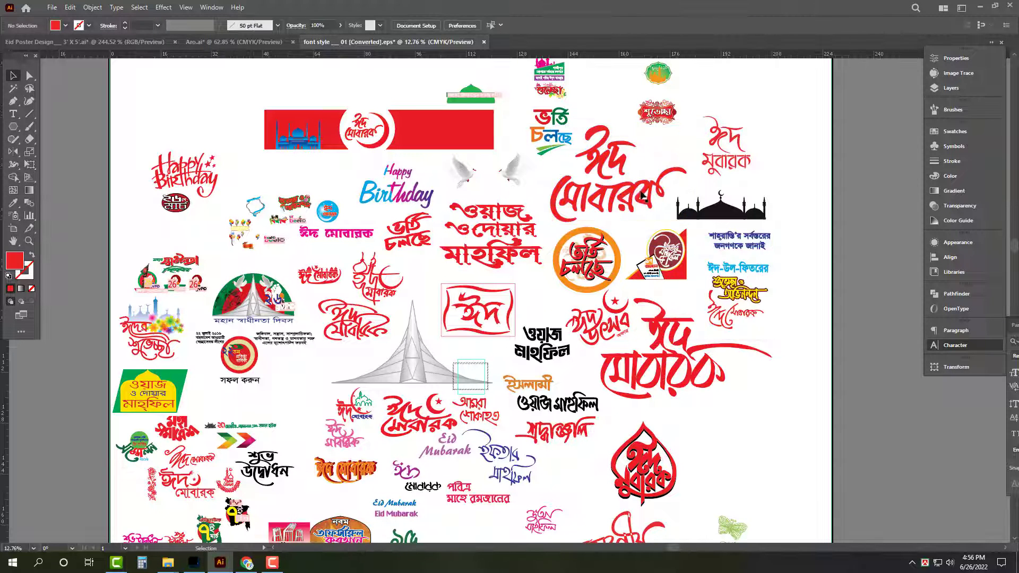
drag(632, 189, 715, 160)
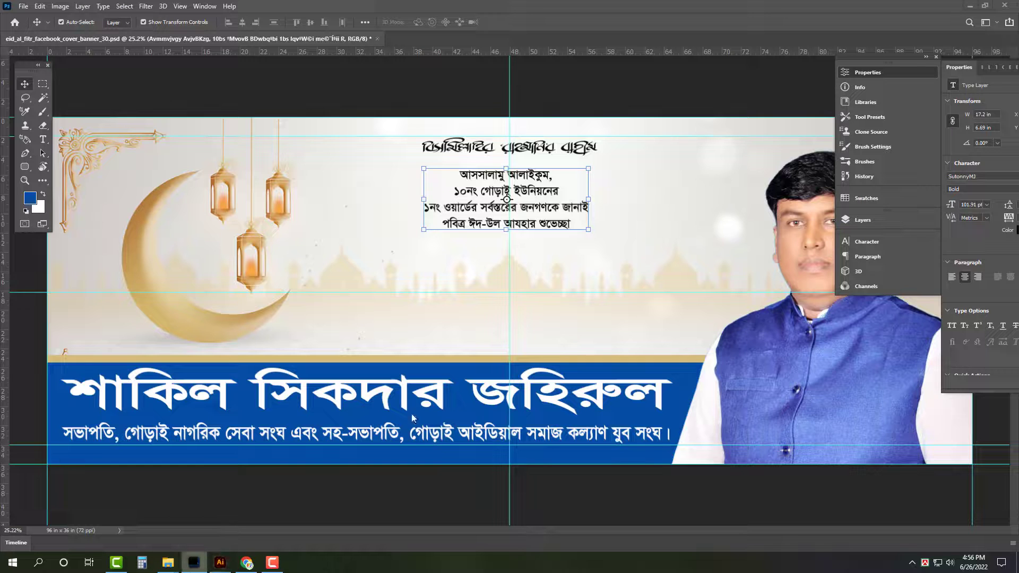
Switch to Photoshop, paste the Eid Mubarak calligraphy as pixels and scale it to about 51.5%, centred below the greeting text.
key(ctrl+v)
key(Return)
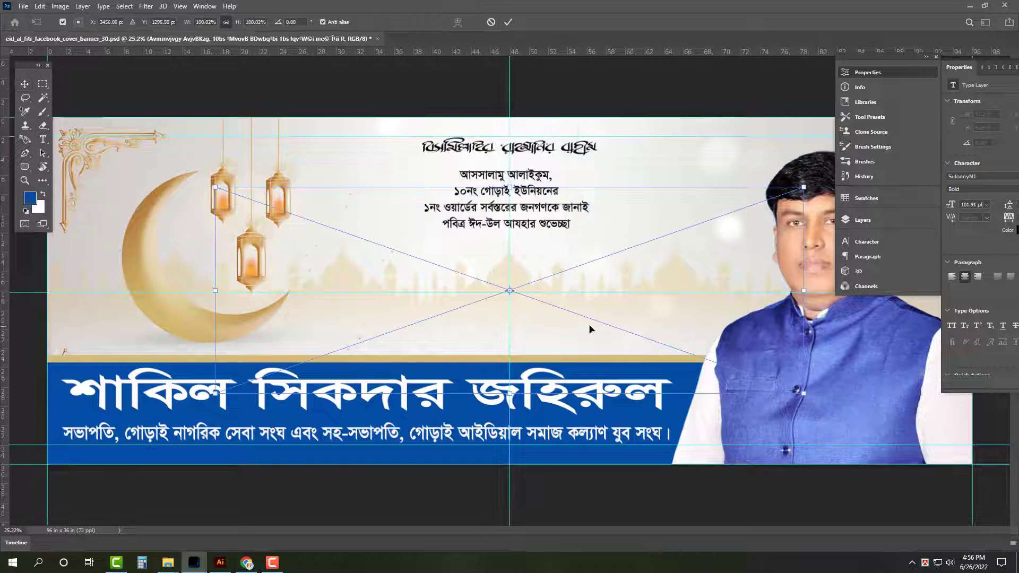
drag(803, 291, 621, 319)
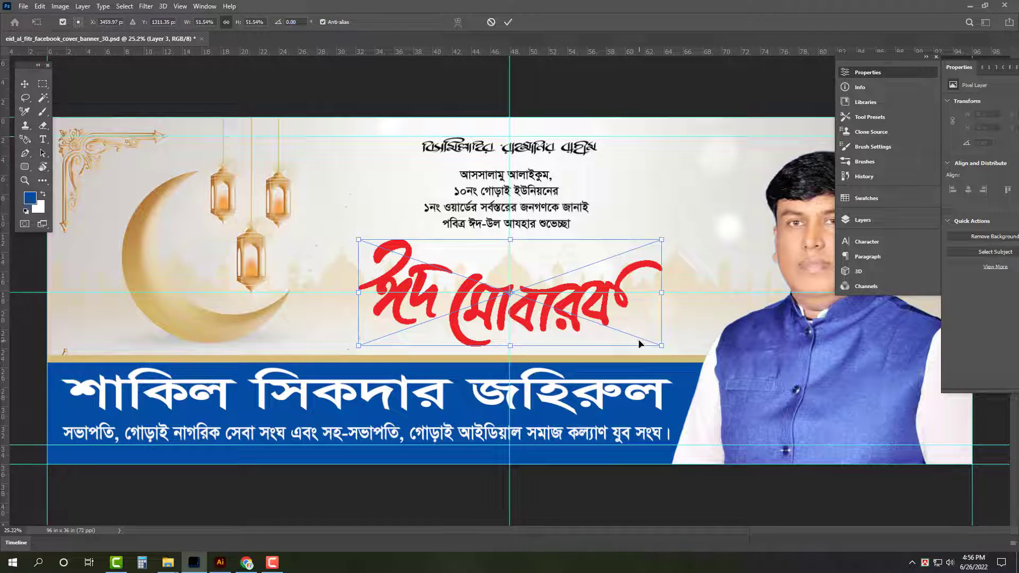
key(Return)
Join the greeting's second and third lines into one, separating "১০নং গোড়াই ইউনিয়নের" from "১নং ওয়ার্ডের" with a comma.
key(Tab)
scroll(531, 194, up, 3)
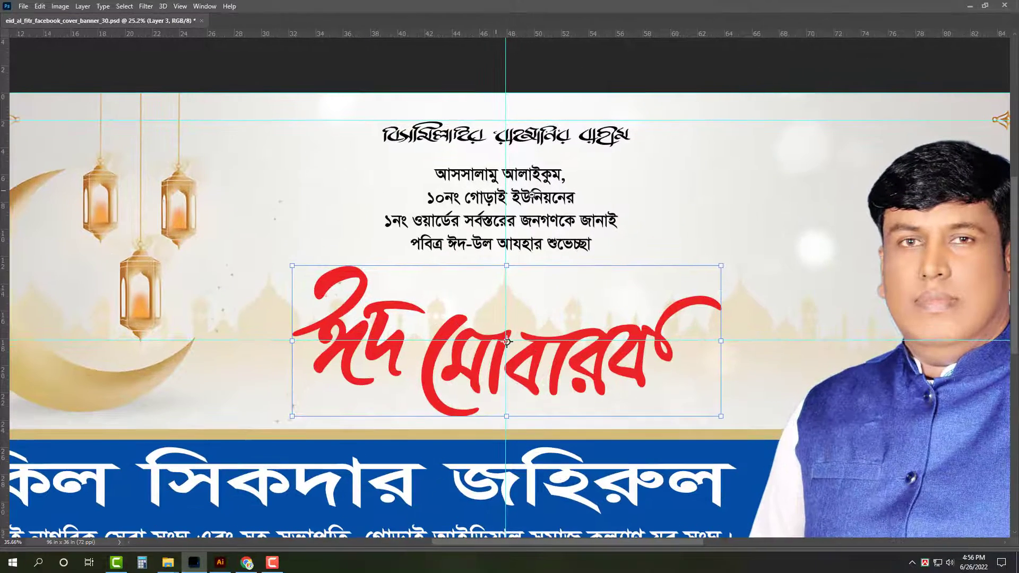
key(t)
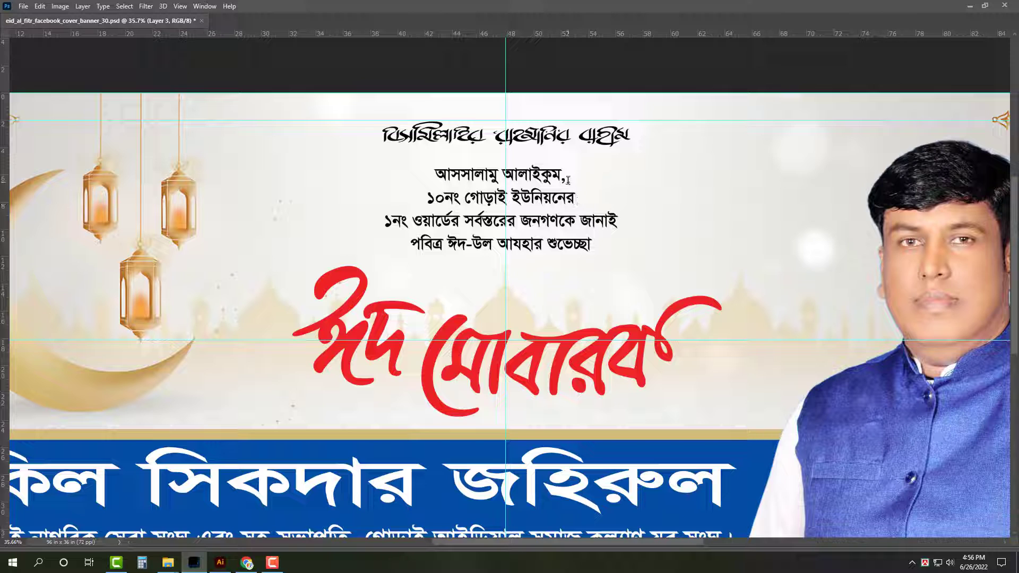
click(575, 198)
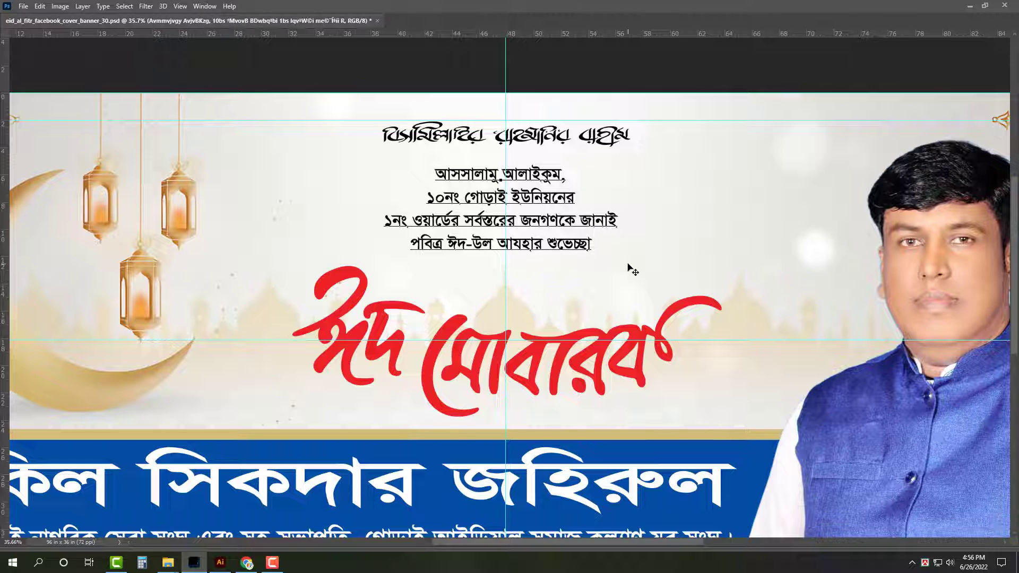
key(Delete)
text(,)
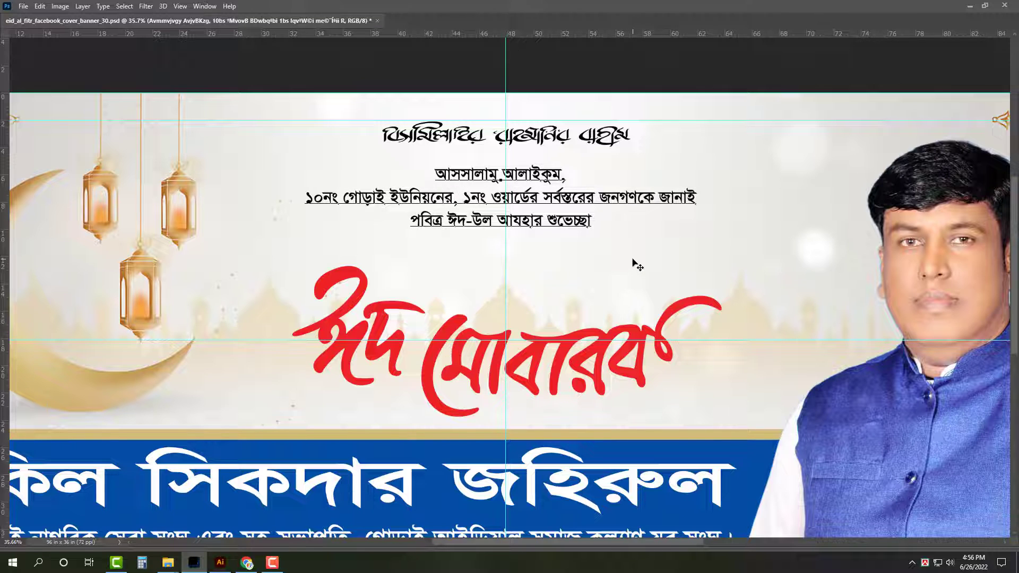
key(ctrl+Return)
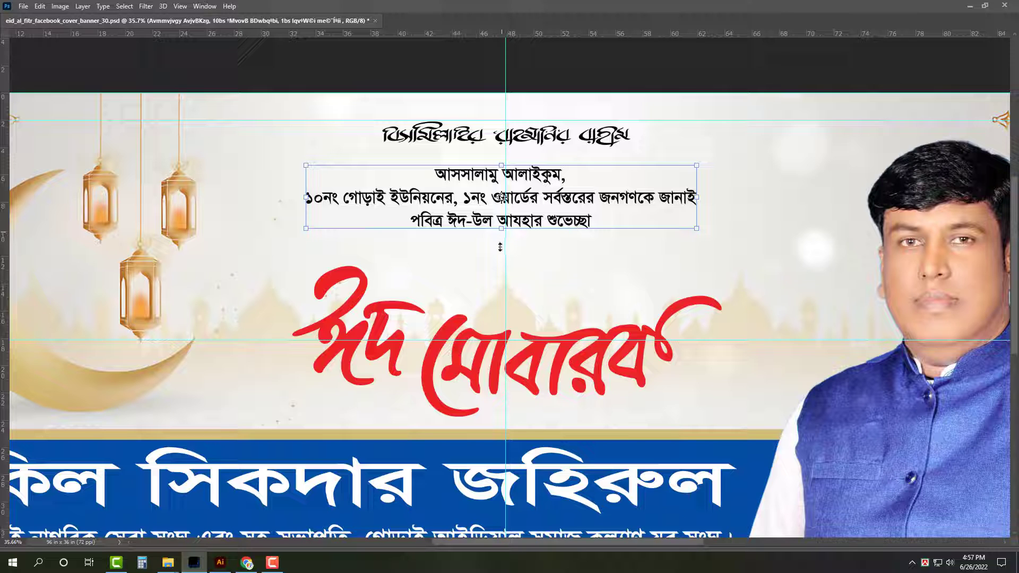
Enlarge the greeting text proportionally to about 142.43 pt, undo a further resize, and move the text slightly down.
drag(500, 246, 508, 259)
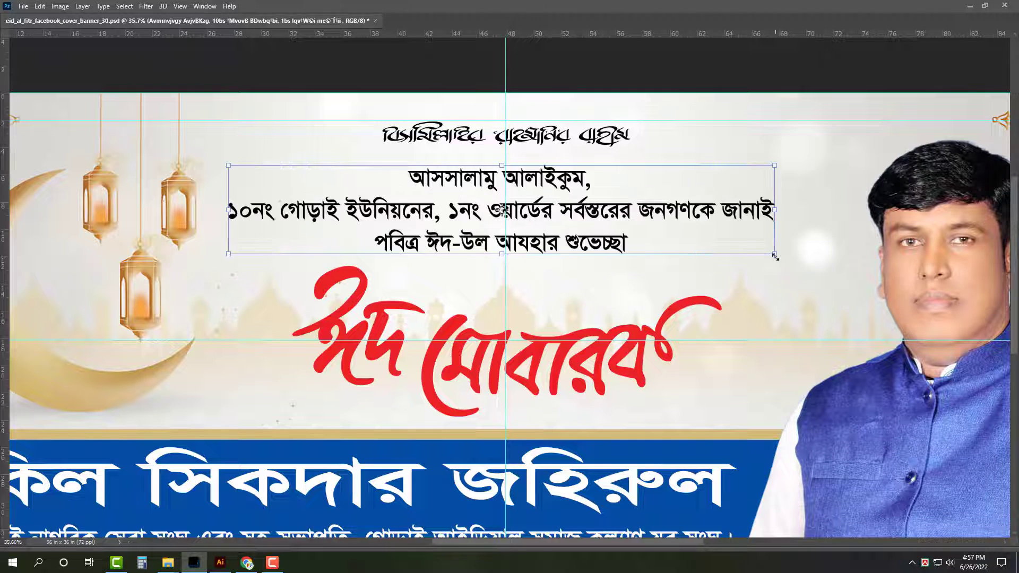
drag(775, 256, 803, 262)
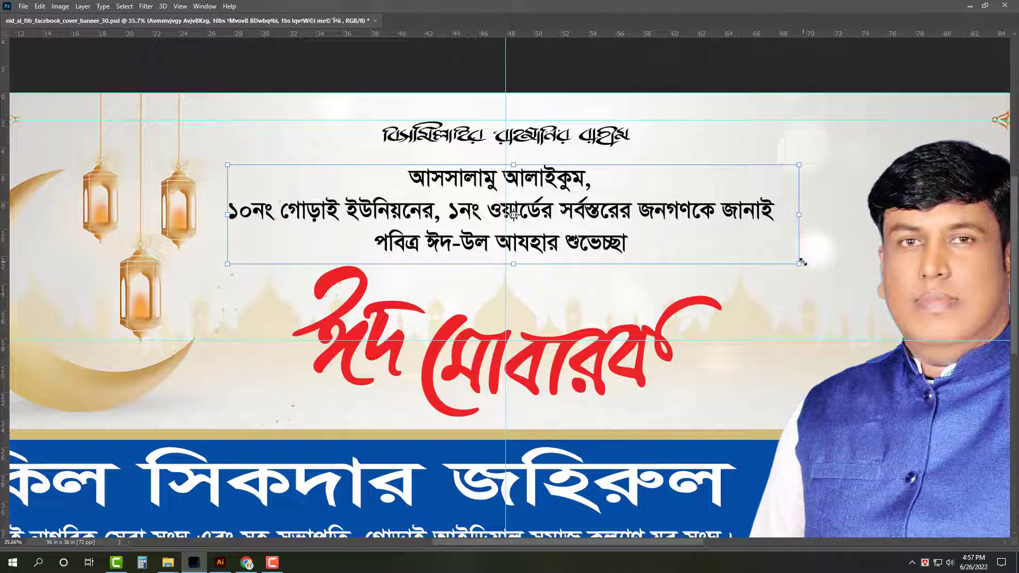
key(ctrl+z)
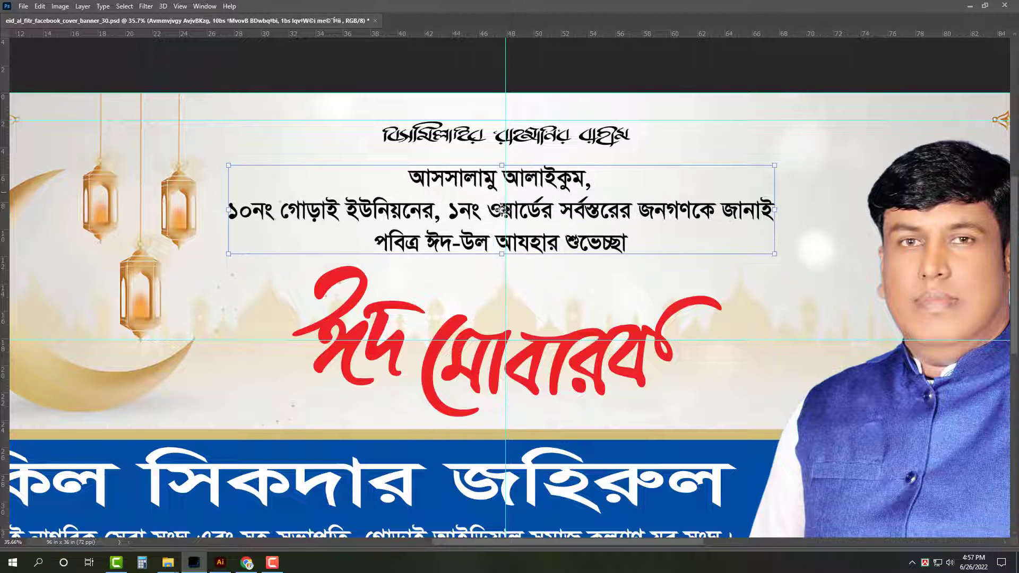
key(Tab)
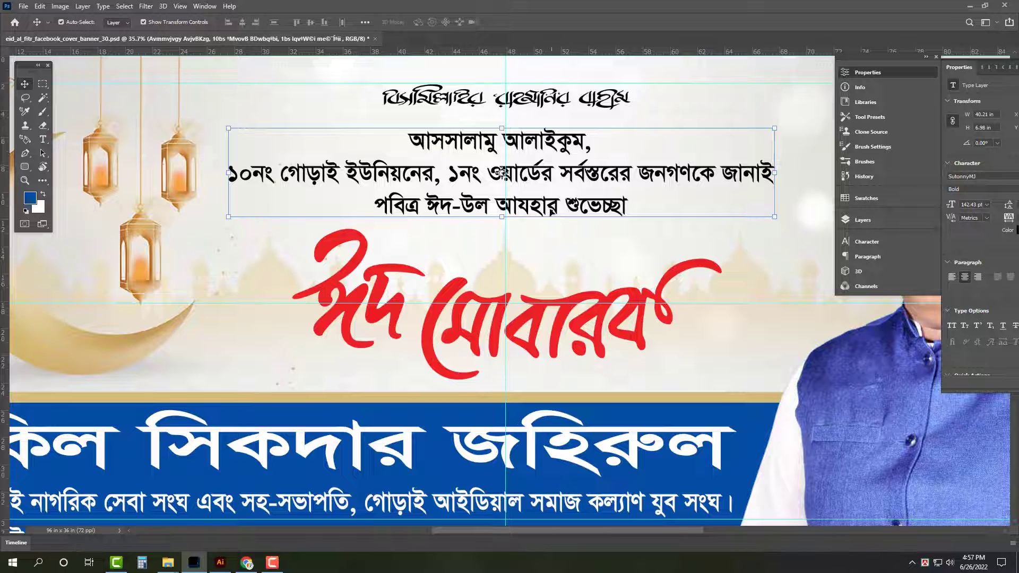
drag(532, 207, 531, 209)
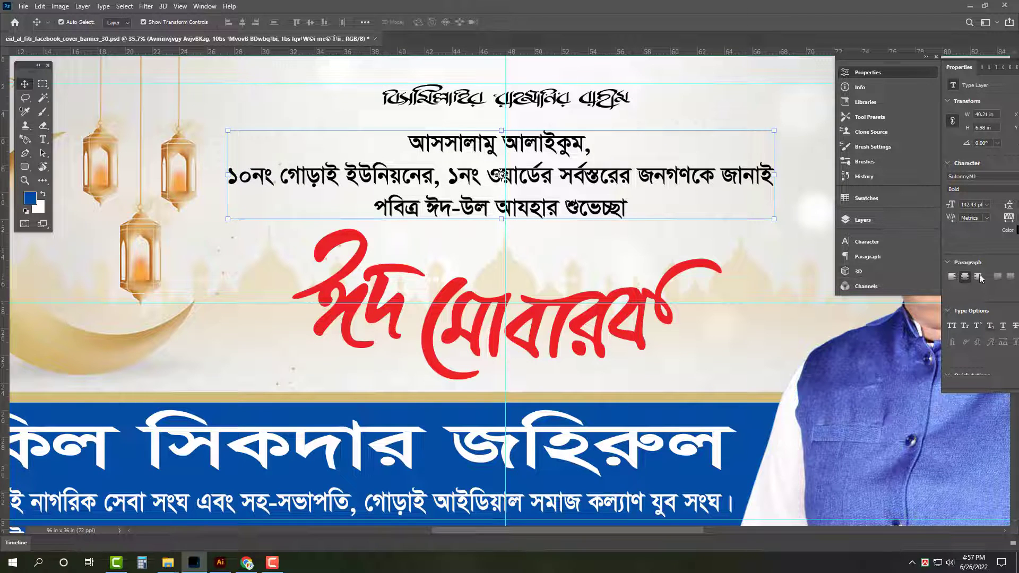
Open the character settings and try out the Shorif fonts on the greeting text.
click(874, 73)
click(870, 242)
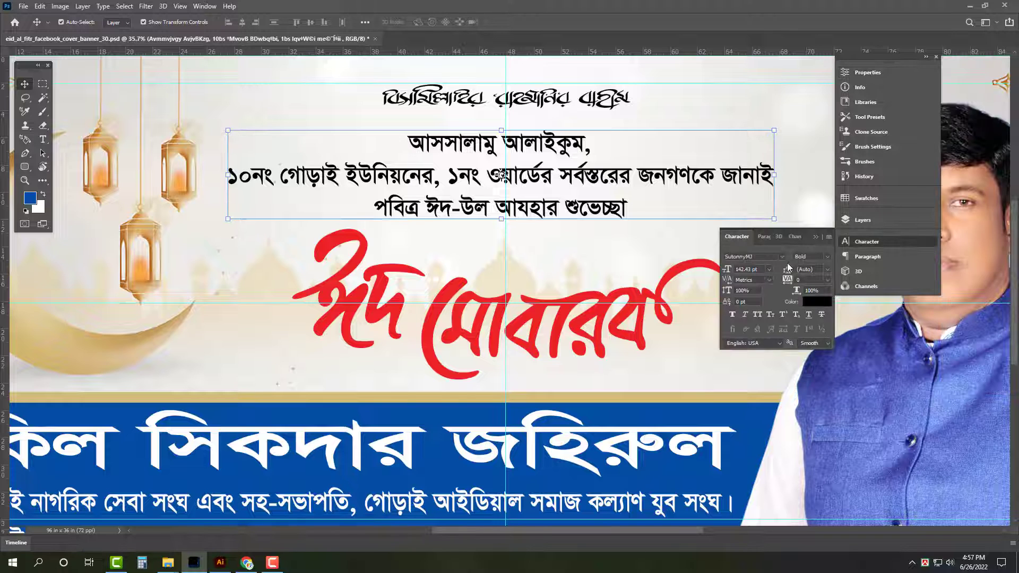
click(766, 255)
text(shori)
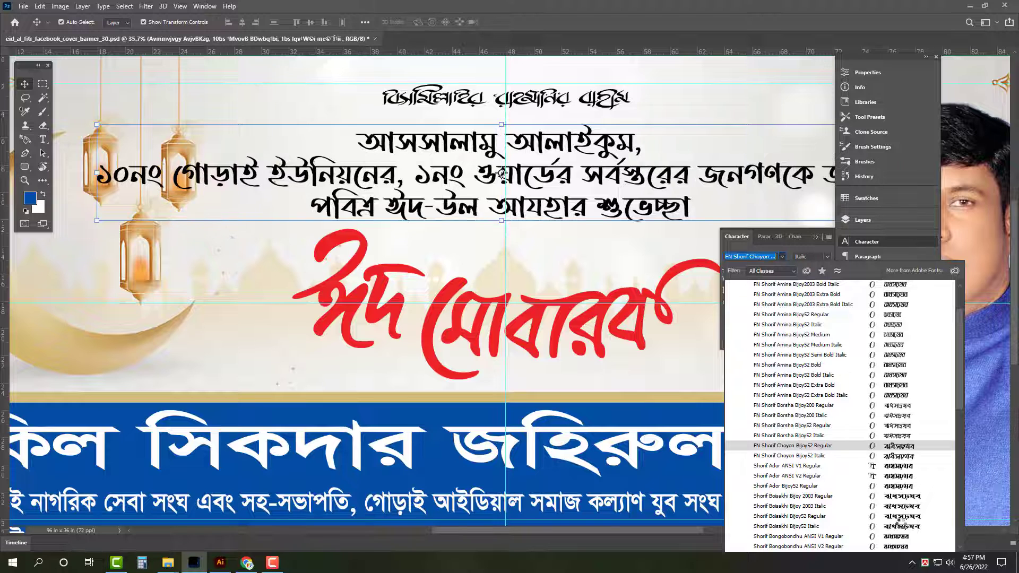
scroll(901, 329, up, 2)
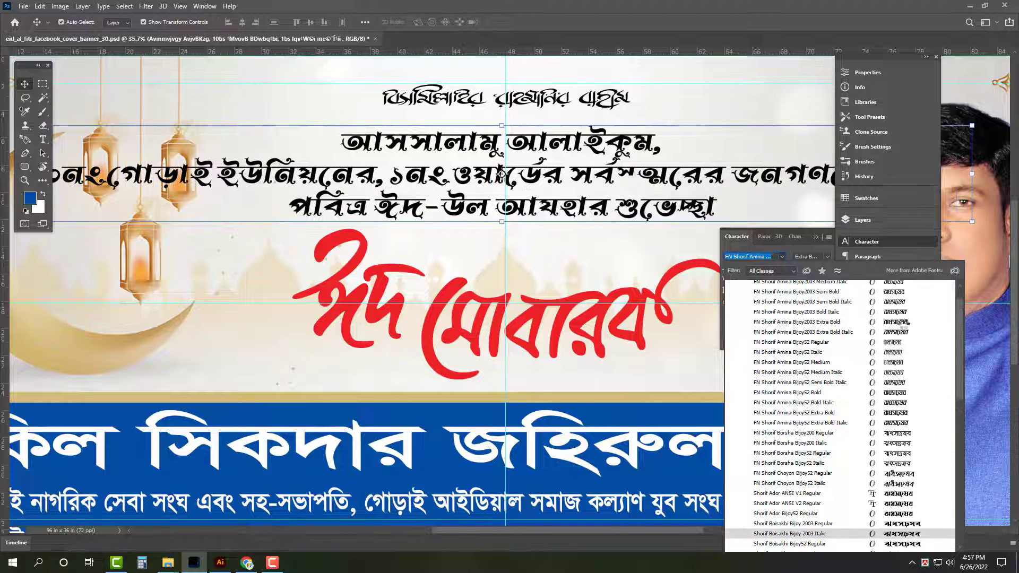
click(896, 401)
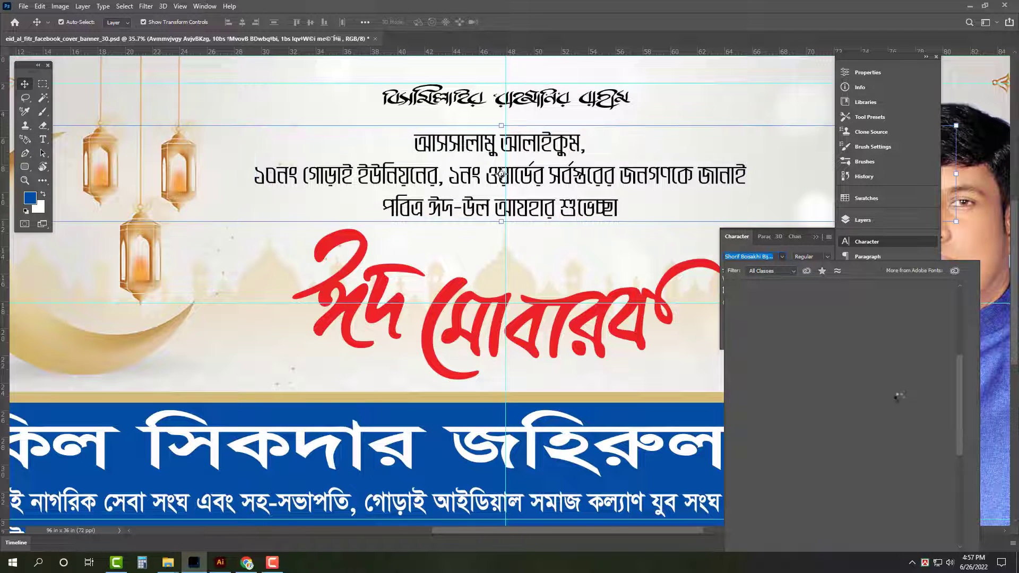
click(783, 257)
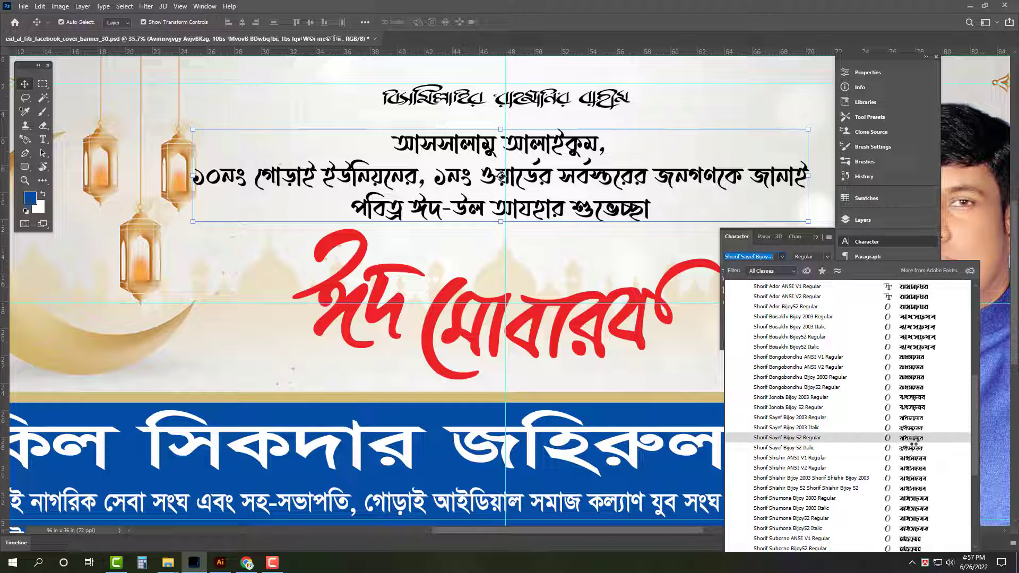
scroll(913, 439, down, 5)
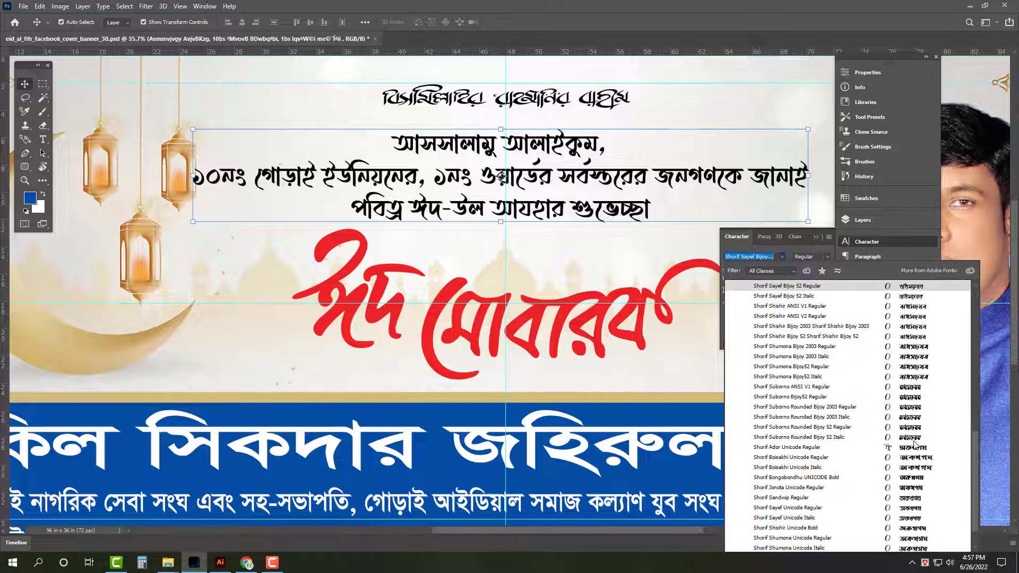
scroll(914, 445, down, 1)
Try the Li Alinur Deyalika ANSI V2 Regular font on the greeting text and move the text slightly up.
text(linur Deyalika)
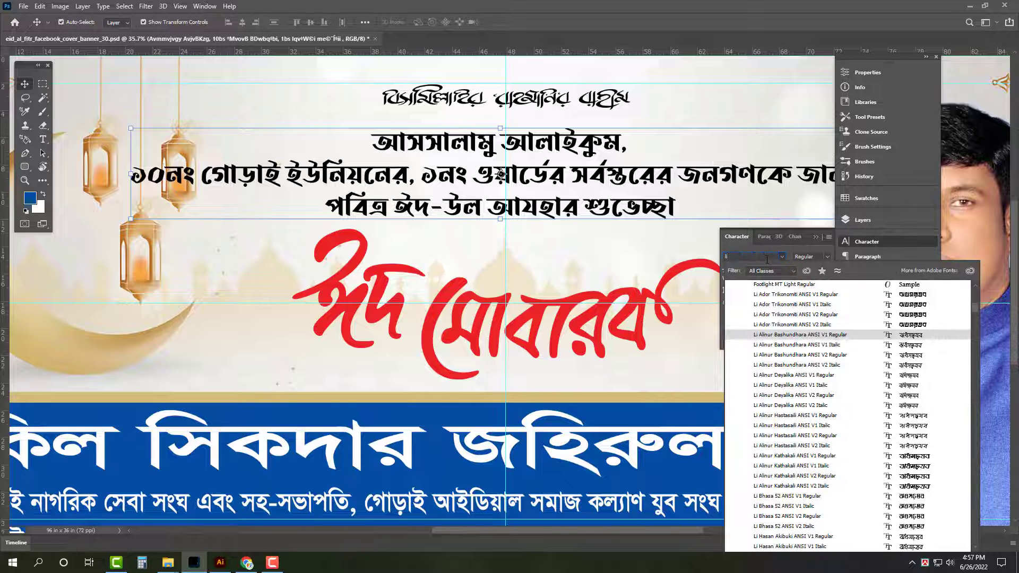
click(908, 397)
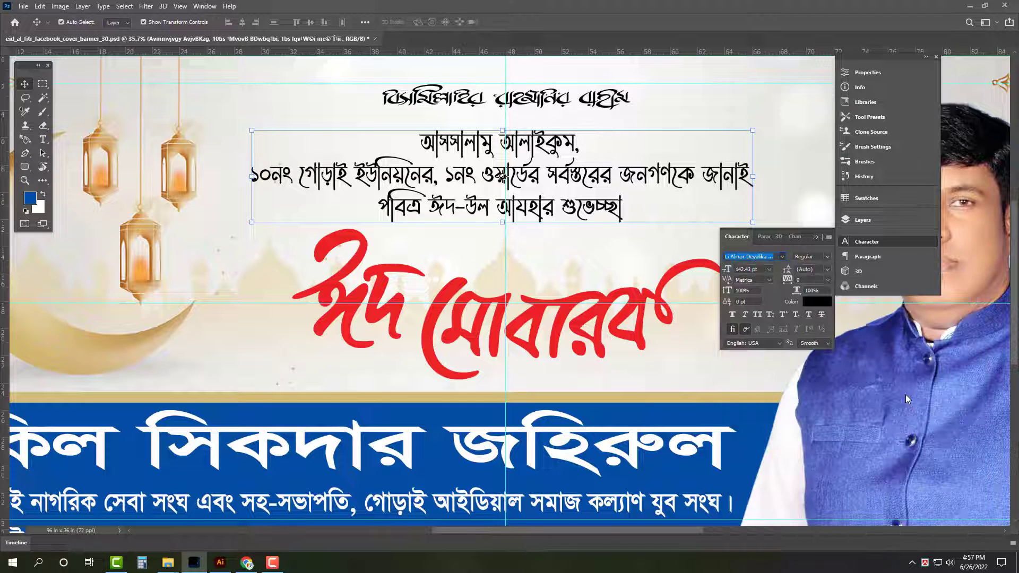
key(Tab)
scroll(516, 160, up, 3)
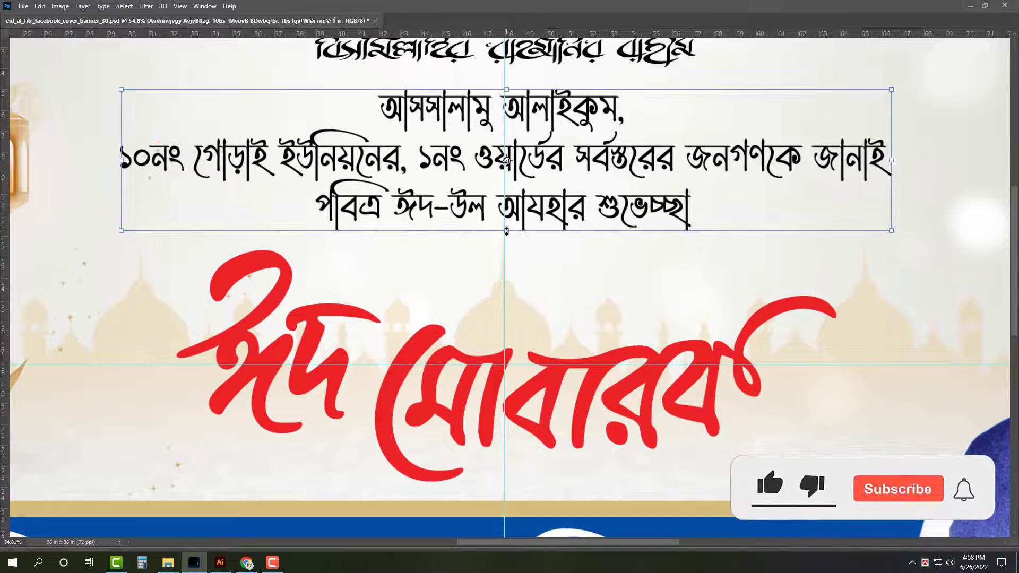
key(ctrl+t)
drag(509, 231, 508, 219)
key(Tab)
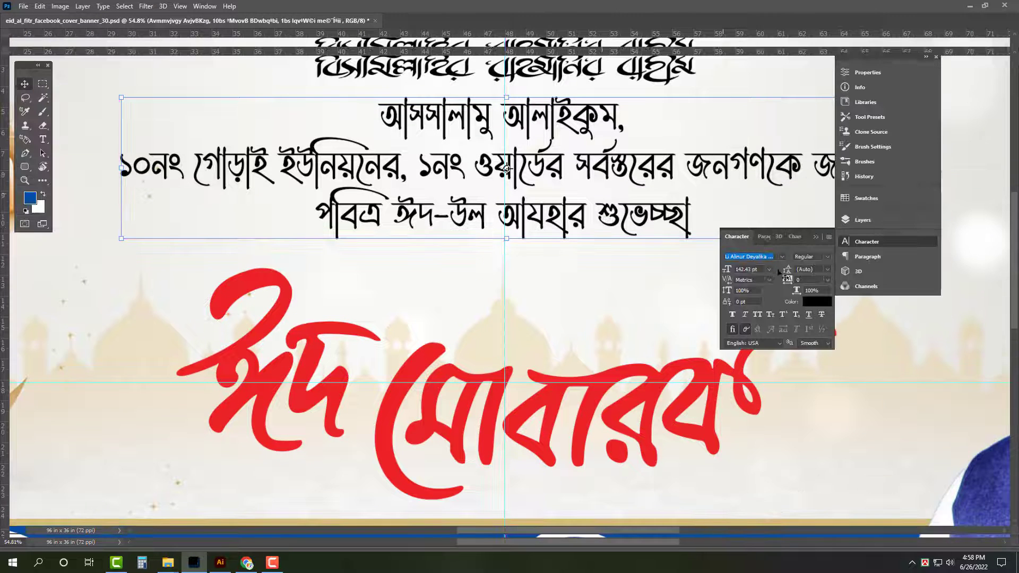
Set the greeting text's font to KongshoMJ Bold and check it against the whole banner.
click(781, 257)
text(kongs)
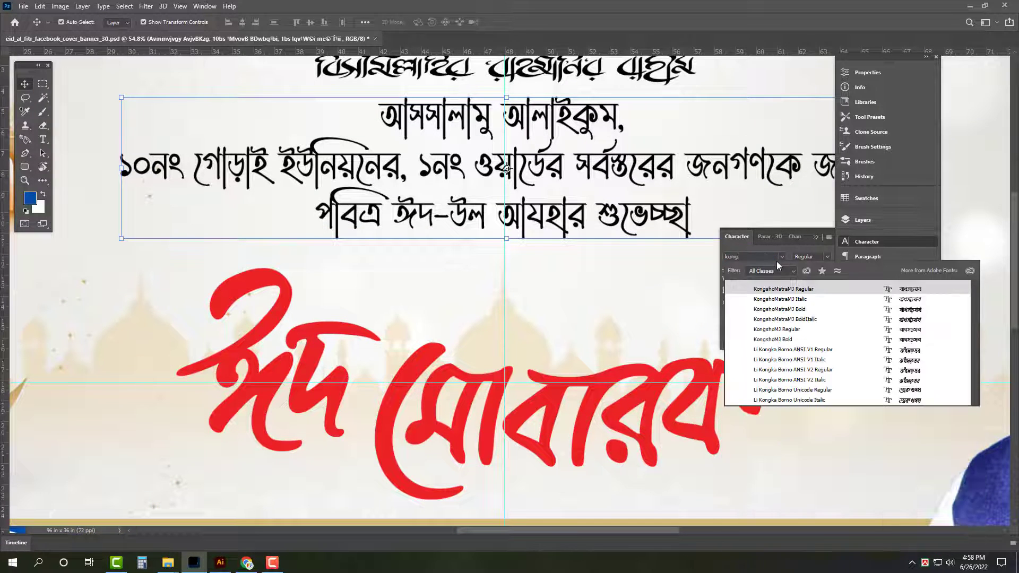
click(771, 342)
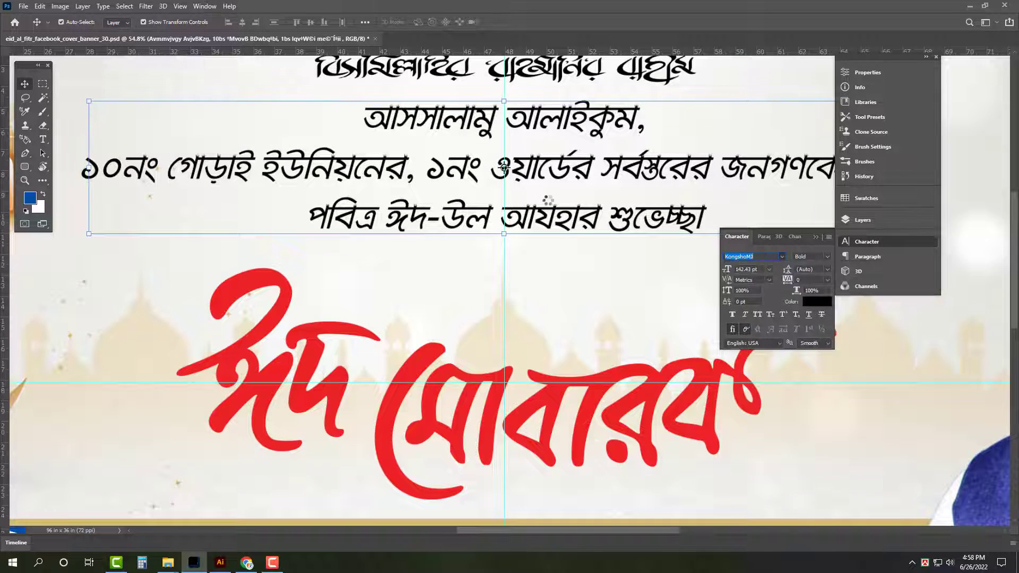
key(Tab)
key(ctrl+0)
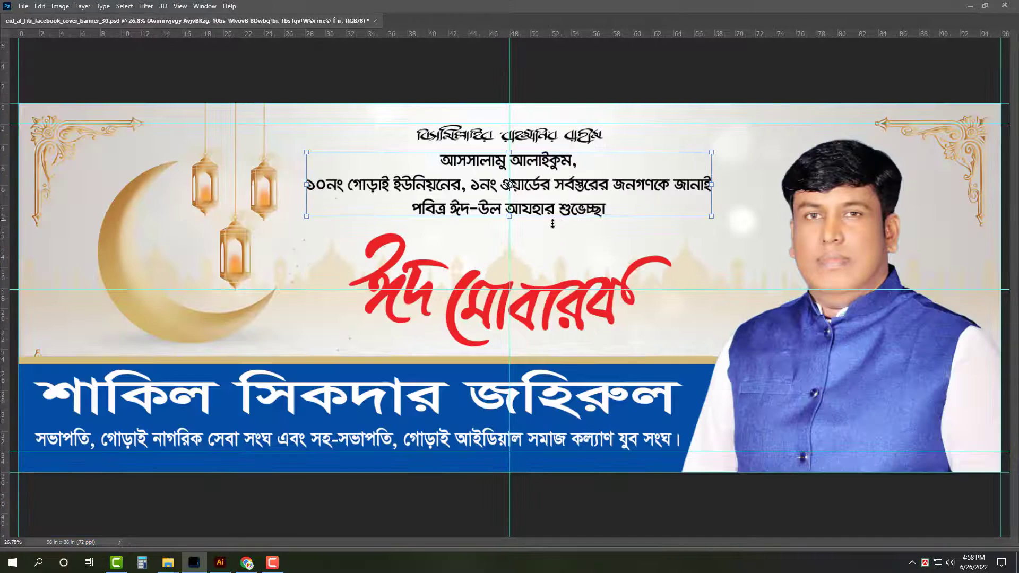
drag(520, 189, 545, 230)
key(Tab)
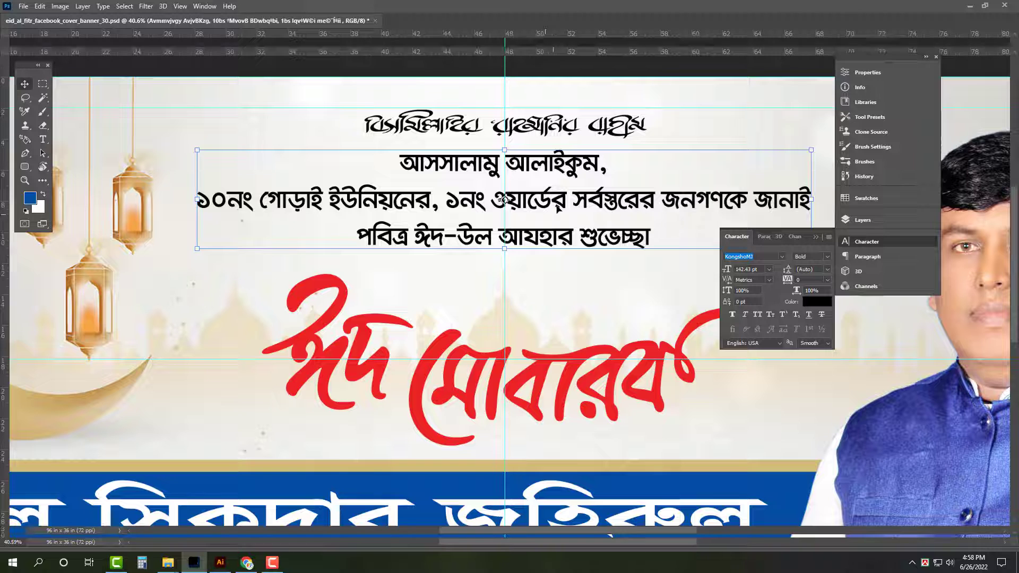
Split the salutation "আসসালামু আলাইকুম," off into its own text layer and move the remaining two greeting lines down.
key(t)
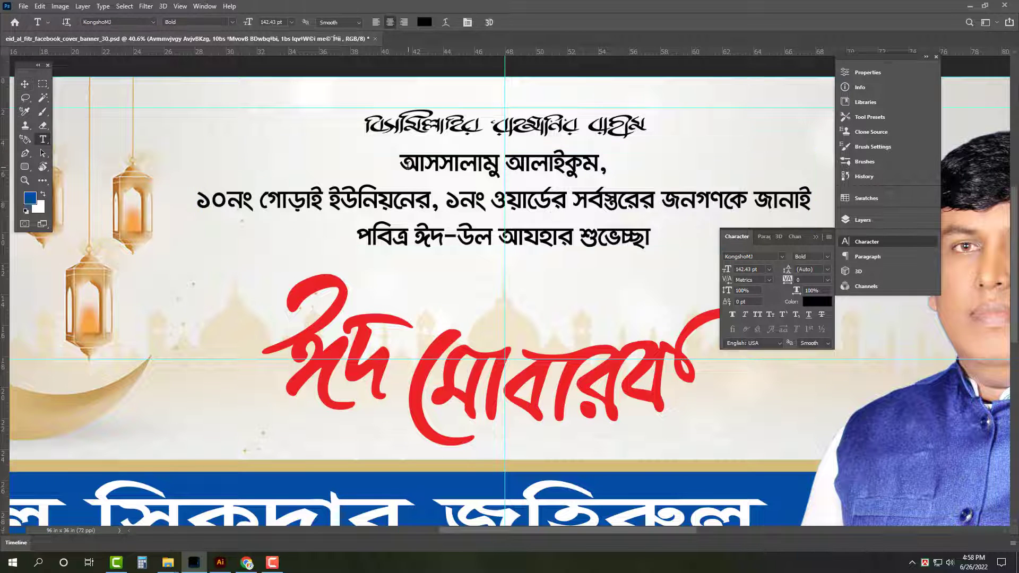
drag(403, 165, 609, 183)
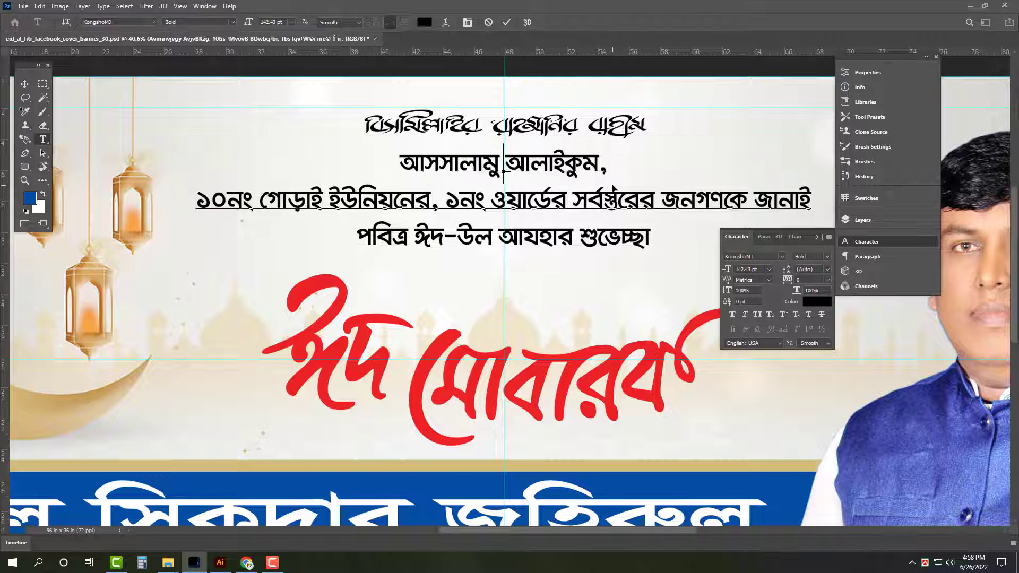
key(BackSpace)
key(Delete)
key(ctrl+Return)
key(Tab)
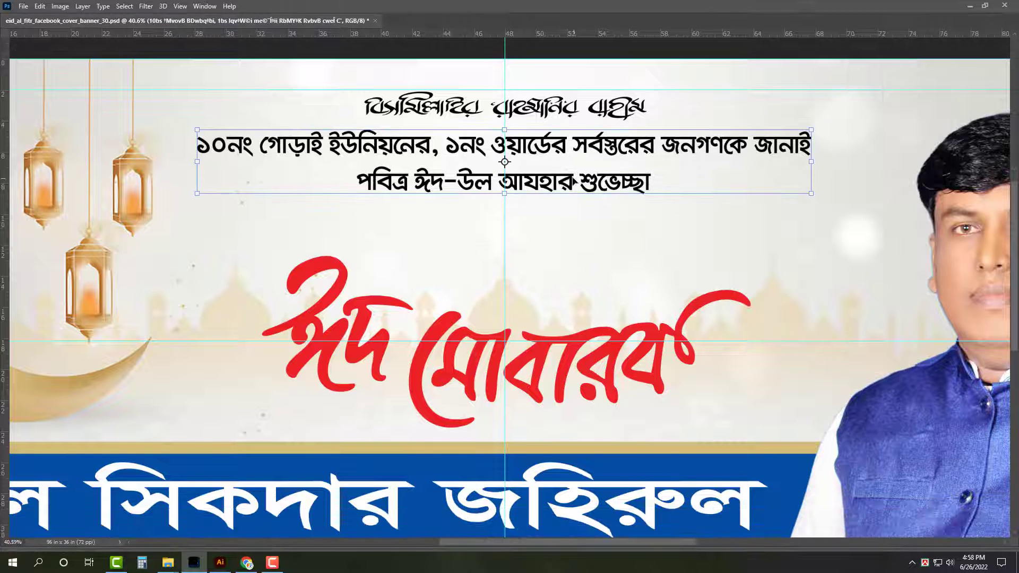
drag(580, 153, 574, 181)
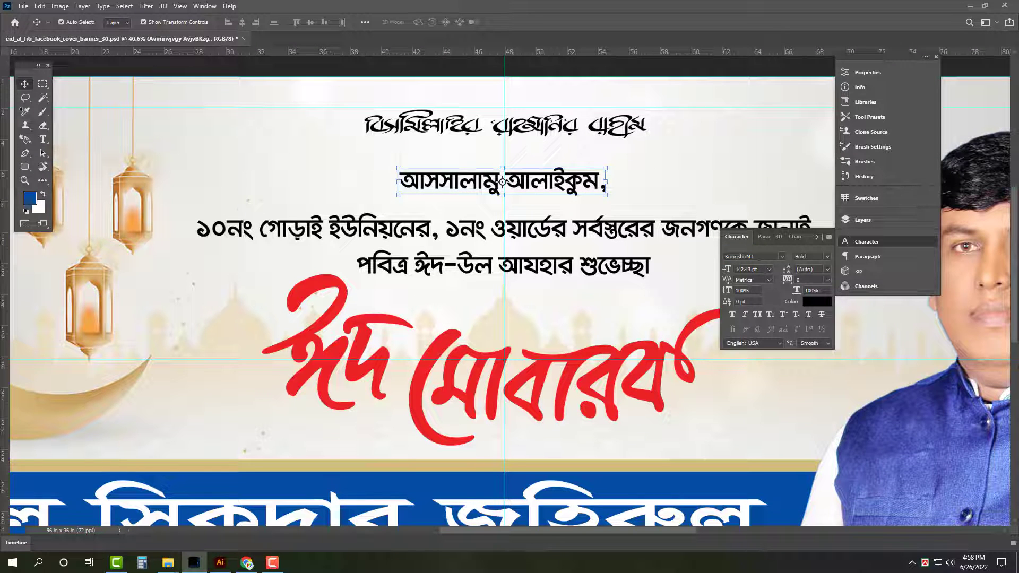
Set the salutation's font to Li Mahfuj AK ANSI V2 Regular, then scale it to about 73.69% at the greeting's upper left.
text(li m)
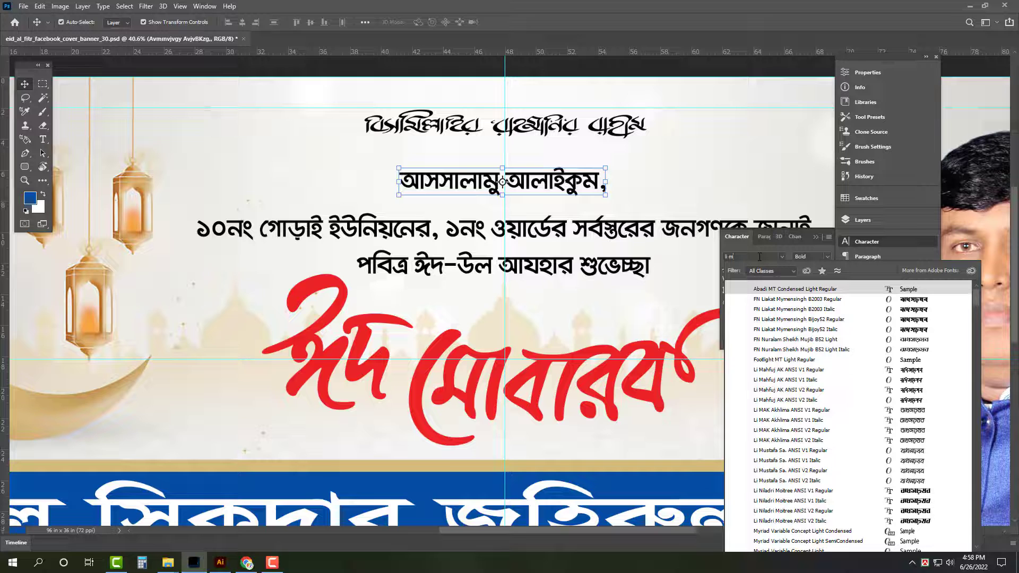
click(917, 391)
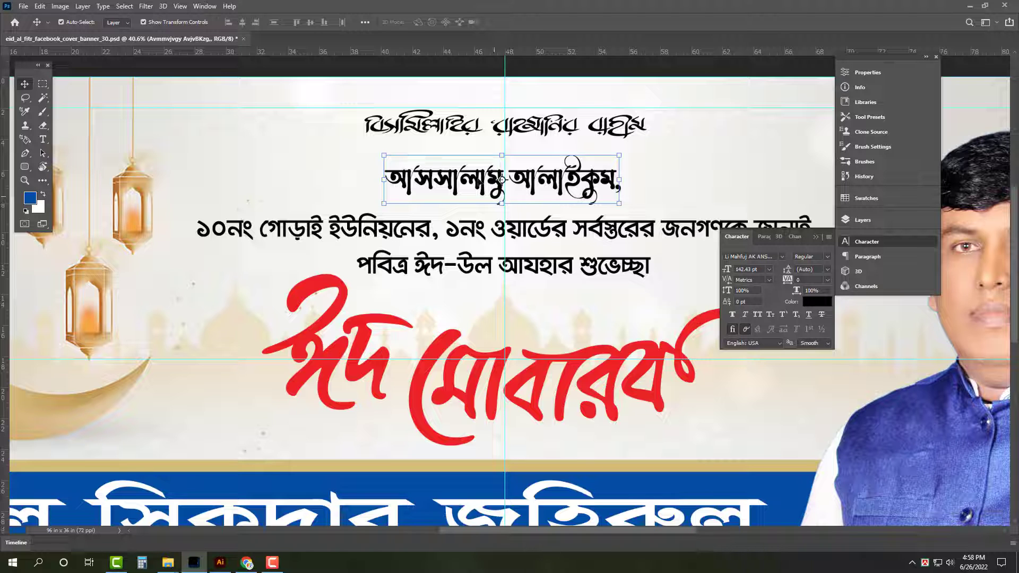
drag(502, 179, 288, 165)
key(ctrl+t)
drag(405, 189, 349, 169)
key(ctrl+z)
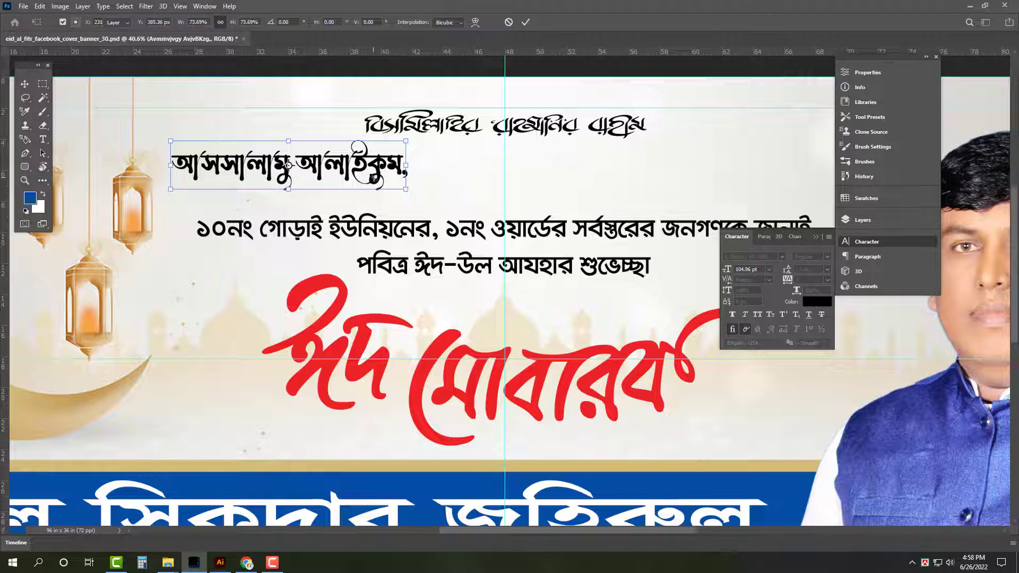
key(Return)
key(Tab)
drag(310, 135, 302, 122)
Align the two greeting lines' left edge beneath the salutation and enlarge them proportionally to about 159.89 pt.
drag(621, 225, 588, 186)
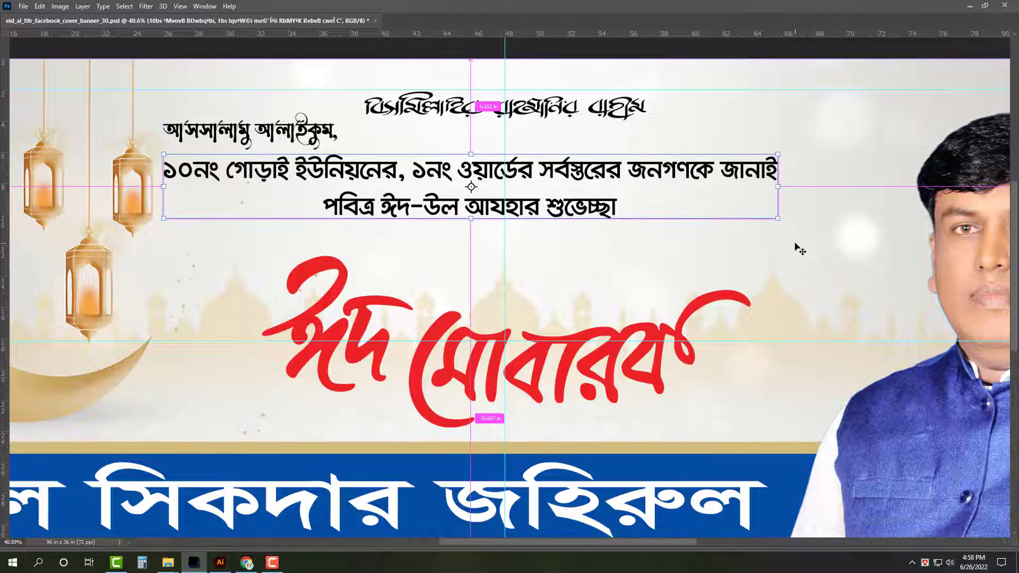
key(ctrl+t)
drag(823, 239, 864, 235)
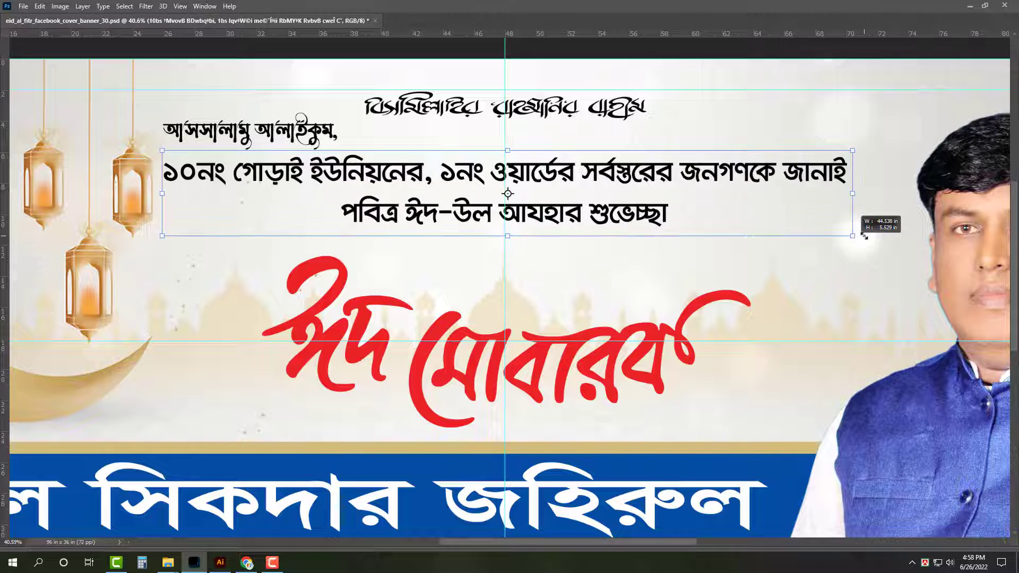
key(Return)
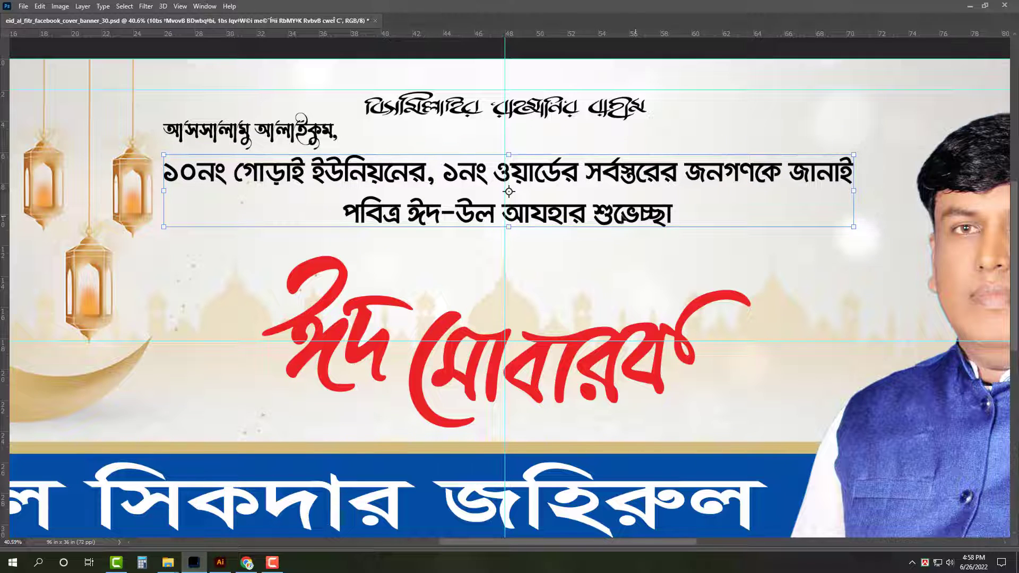
Replace the comma after "১০নং গোড়াই ইউনিয়নের" with a line break and move the three-line text up, centred on the vertical guide.
key(t)
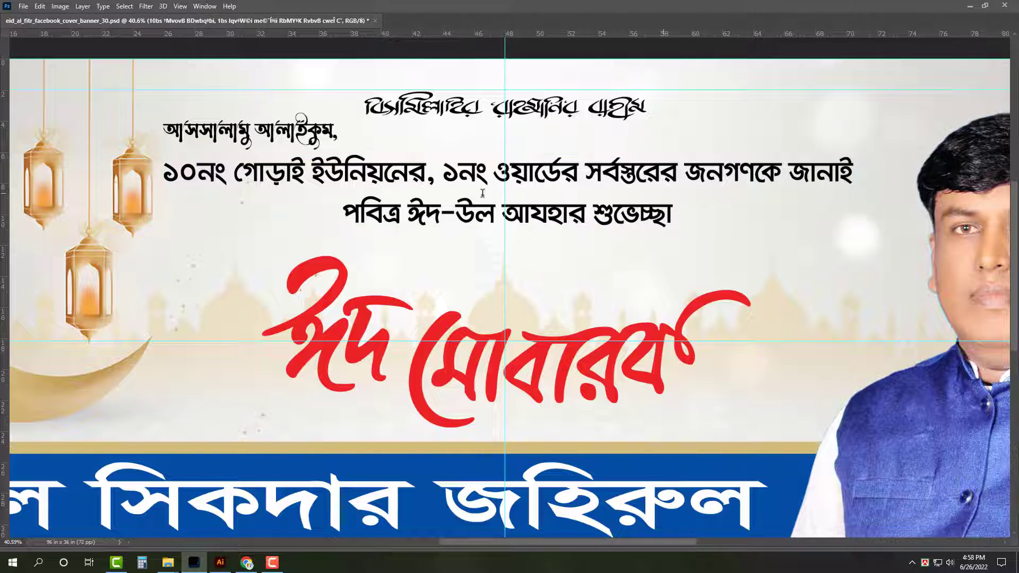
click(452, 182)
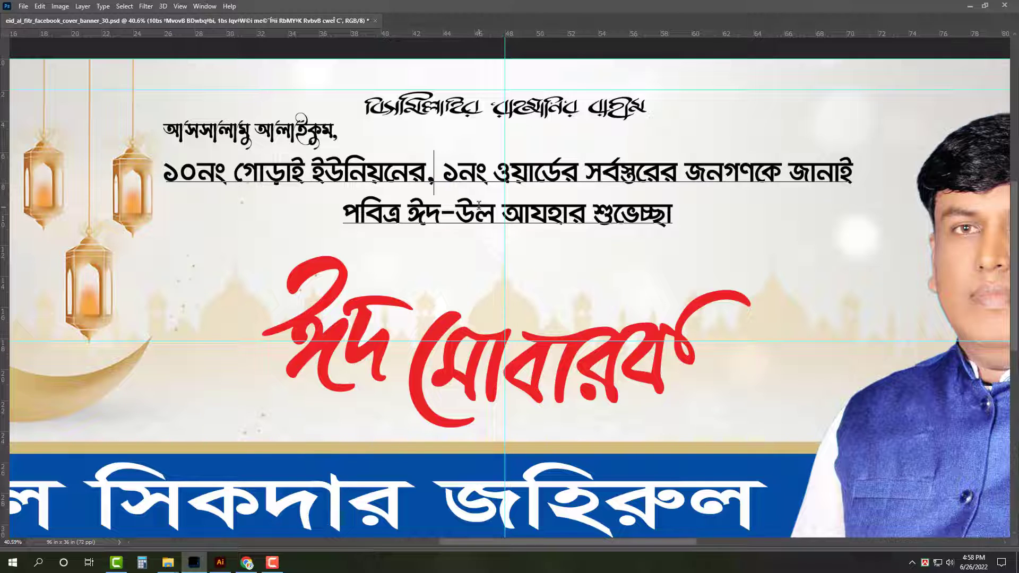
key(BackSpace)
key(Return)
key(ctrl+Return)
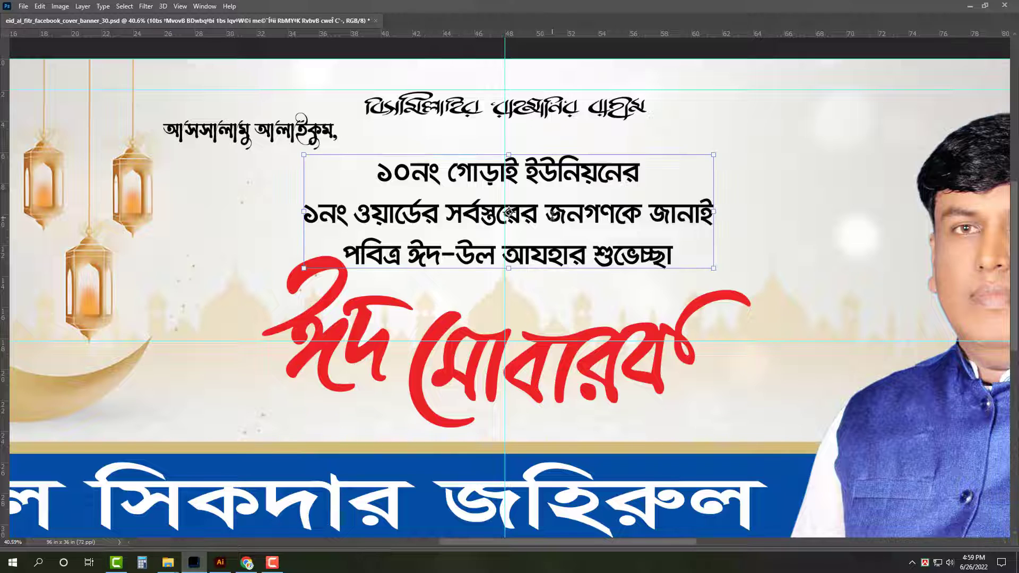
drag(552, 215, 552, 202)
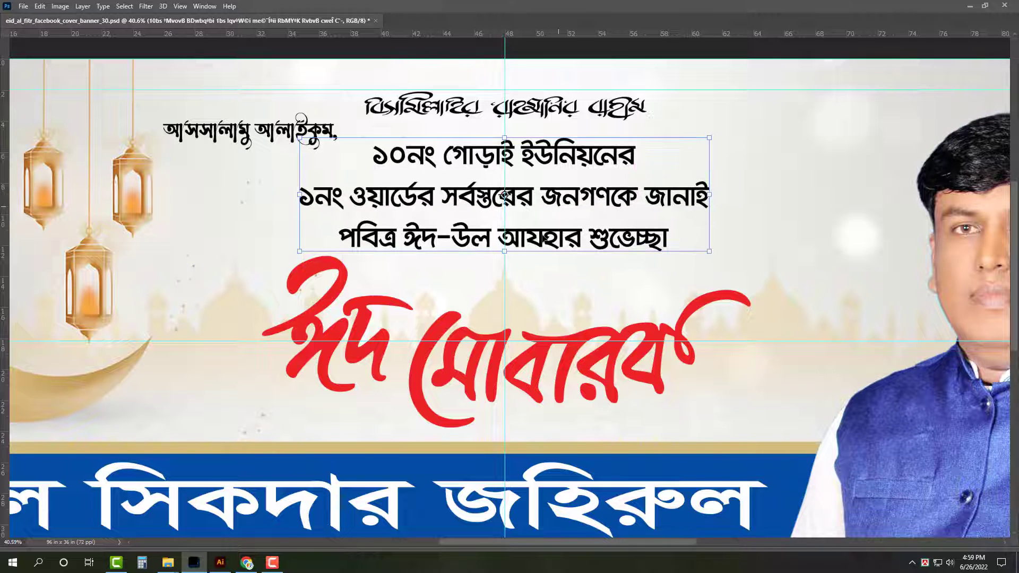
Try a leading of 200 pt on the three-line greeting text, then set it to 160 pt.
key(Tab)
key(ctrl+z)
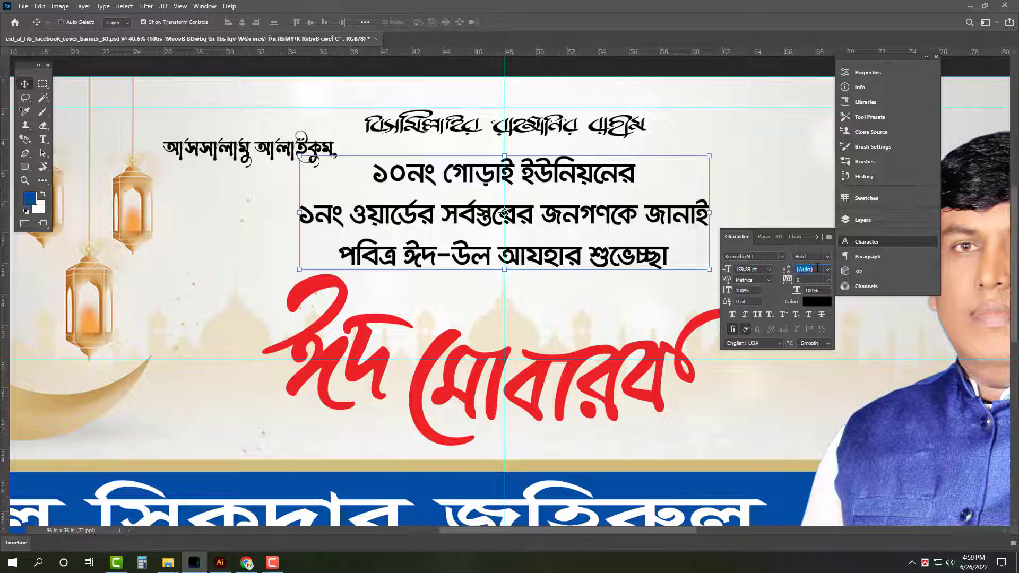
text(200)
key(Return)
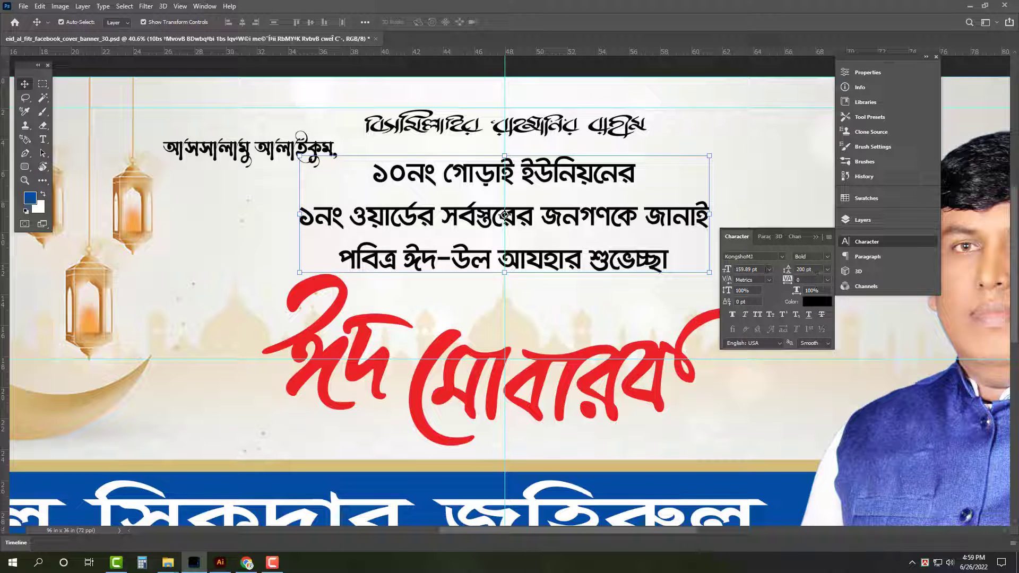
text(160)
key(Return)
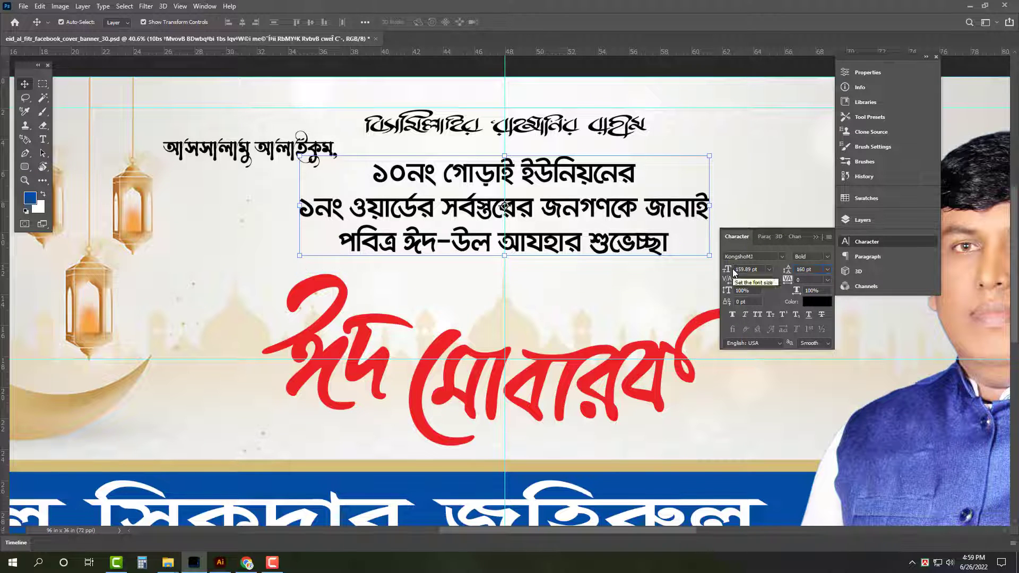
Recolour the second line "১নং ওয়ার্ডের সর্বস্তরের জনগণকে জানাই" green, using 100% cyan and 30% magenta.
key(t)
triple_click(553, 209)
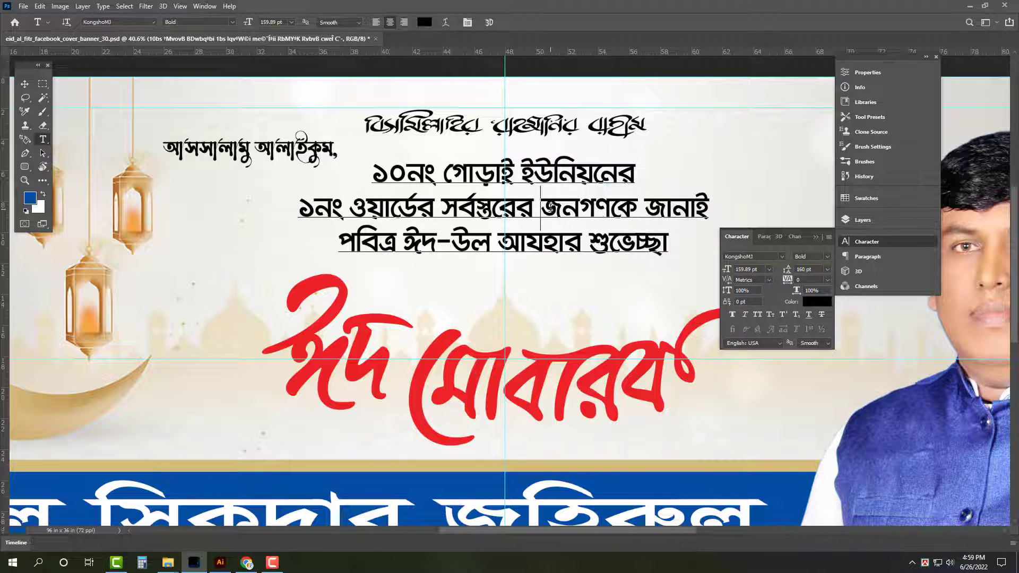
click(821, 305)
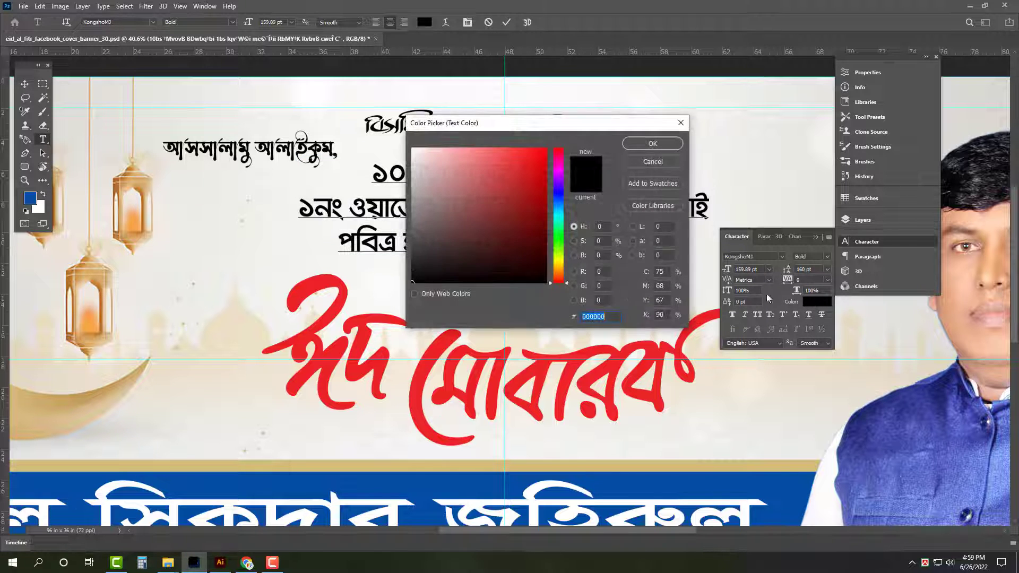
double_click(660, 271)
text(100)
key(Tab)
text(30)
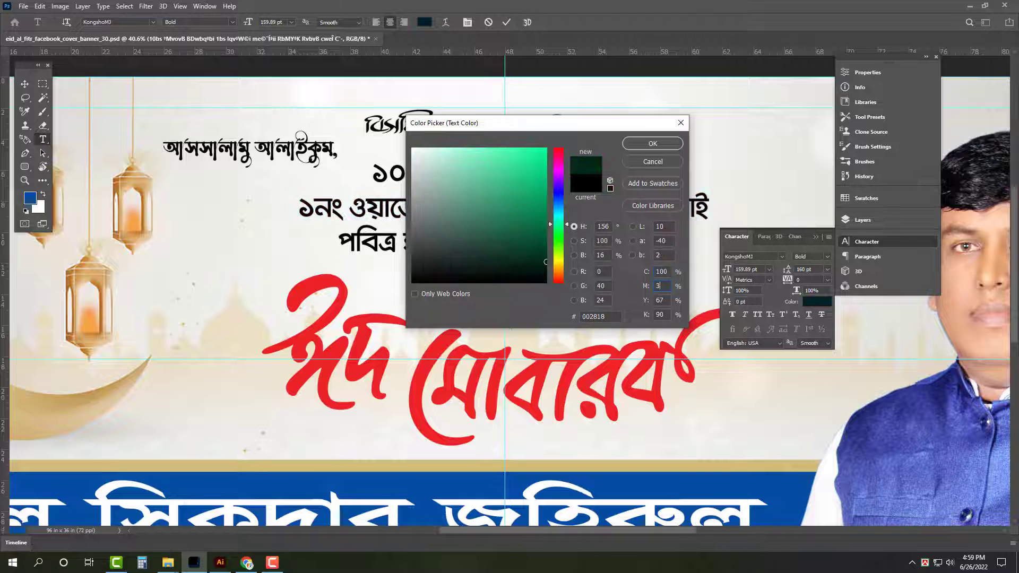
key(Tab)
text(10)
key(Return)
click(578, 248)
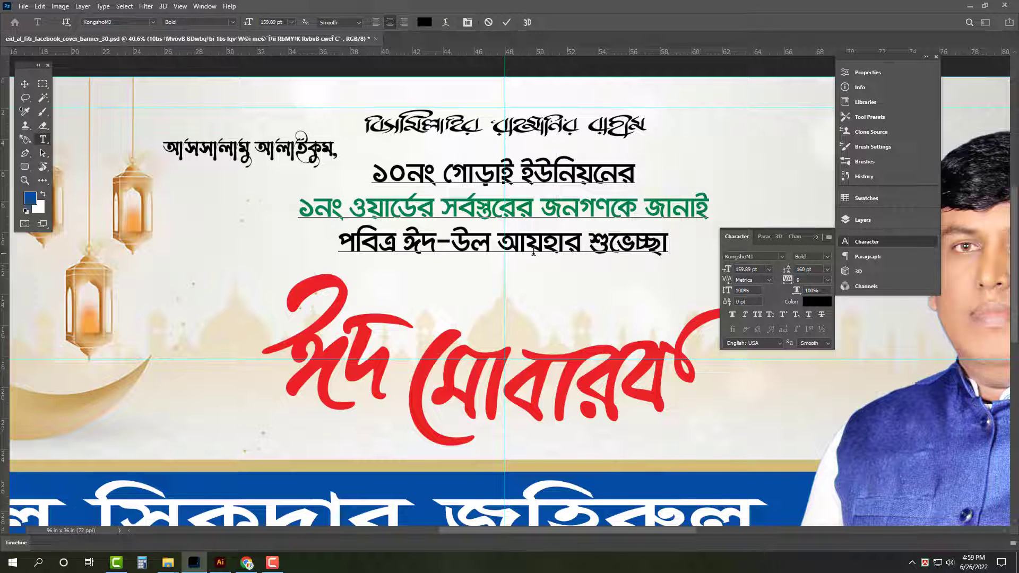
Break "শুভেচ্ছা" onto its own line and recolour it dark magenta, using 0% cyan, 100% magenta and 0% yellow.
key(Return)
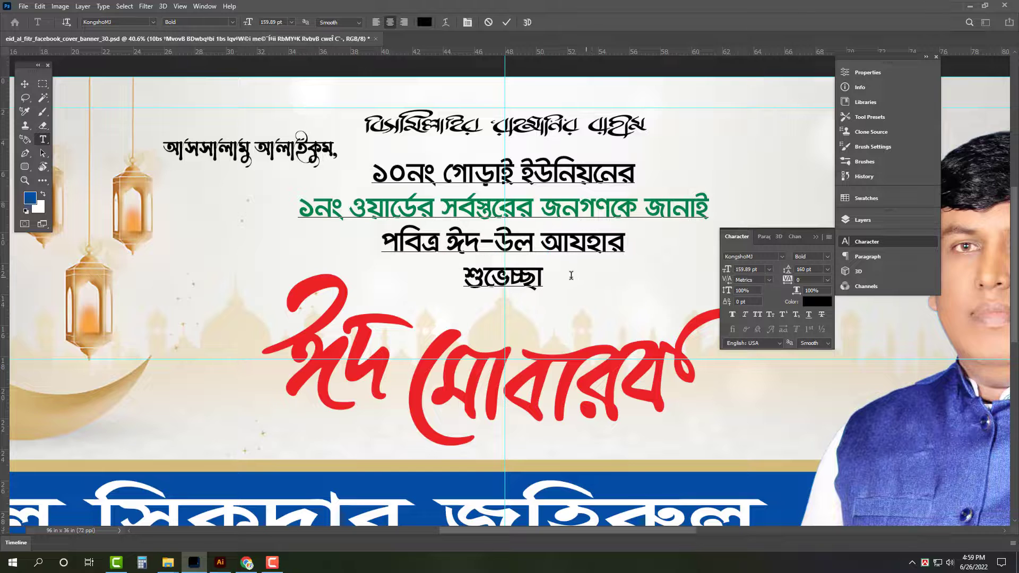
double_click(507, 280)
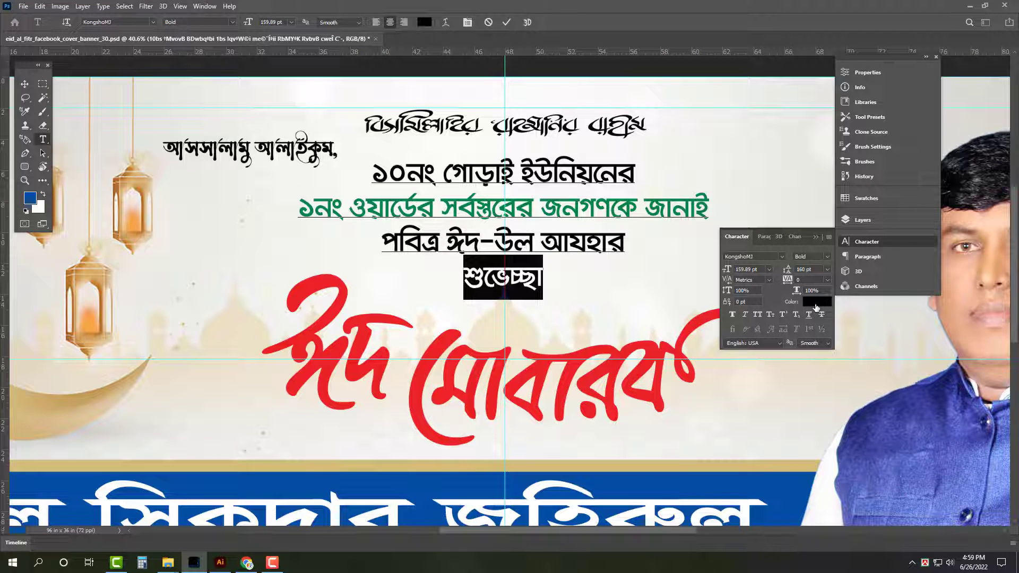
click(816, 303)
drag(667, 272, 637, 274)
text(0)
key(Tab)
text(100)
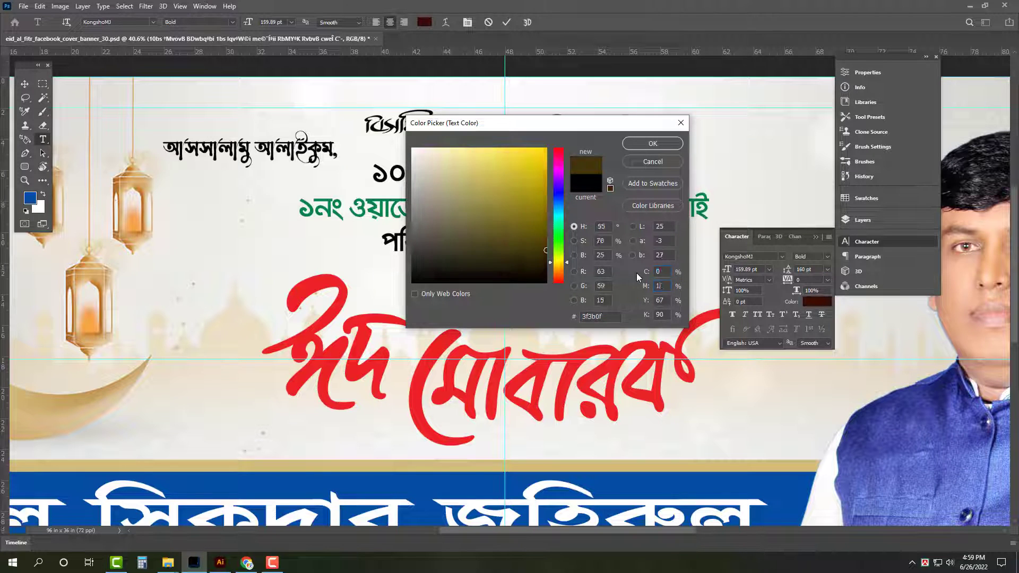
key(Tab)
text(0)
key(Tab)
text(5)
key(Return)
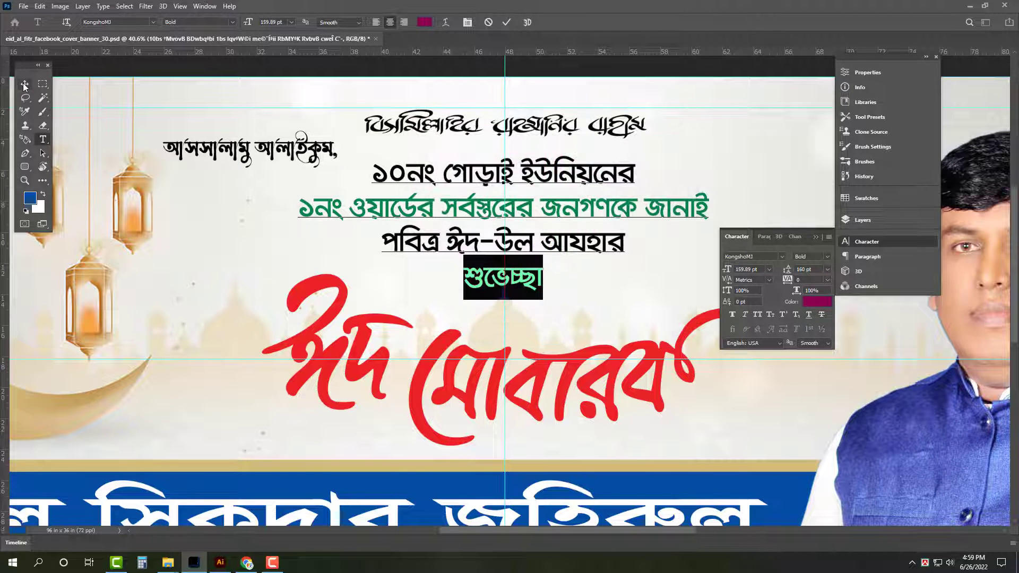
Recolour the greeting's first line "১০নং গোড়াই ইউনিয়নের" blue, using 100% cyan, 80% magenta, 0% yellow and 0% black.
double_click(524, 241)
triple_click(525, 240)
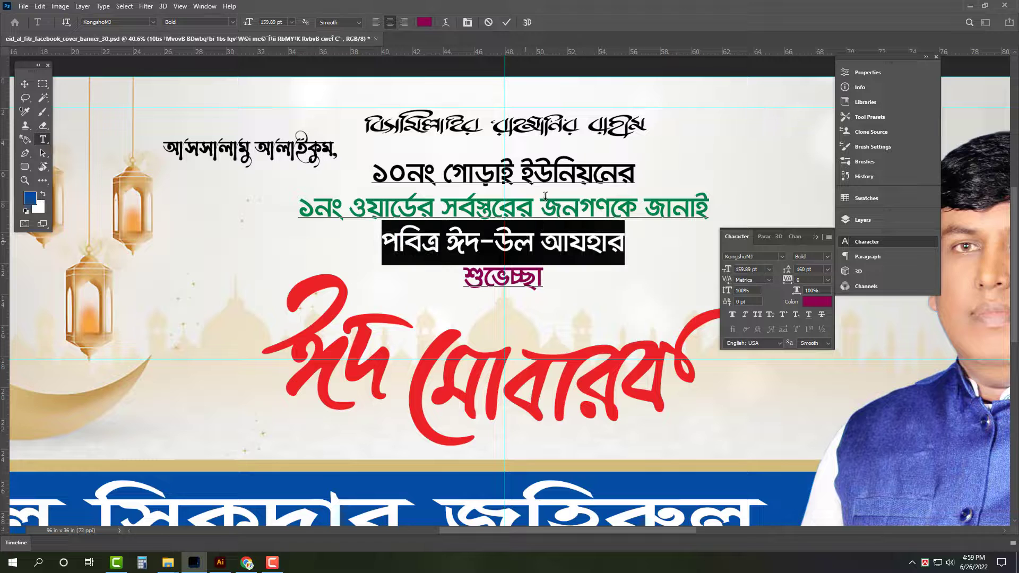
double_click(552, 169)
triple_click(552, 168)
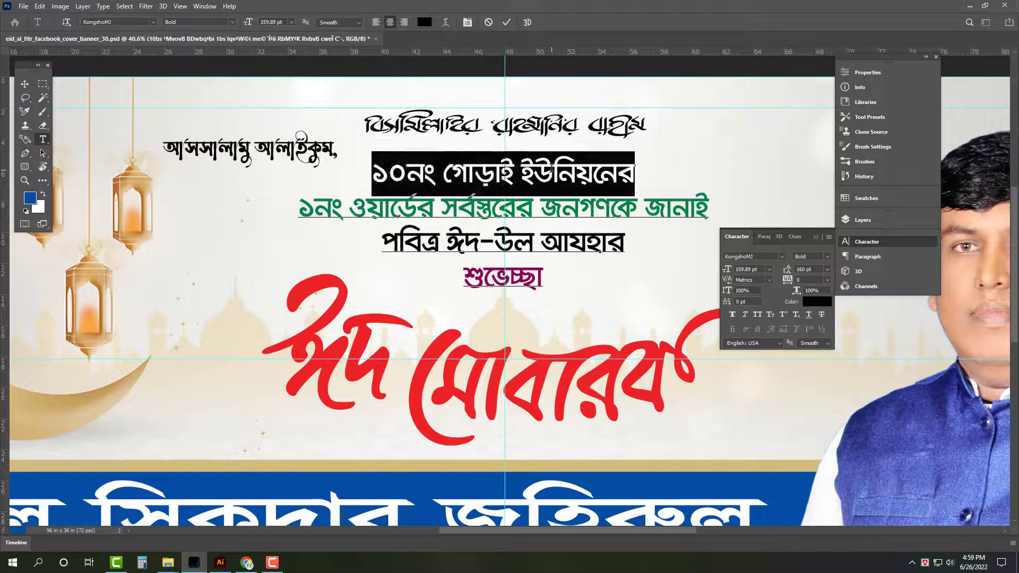
click(818, 302)
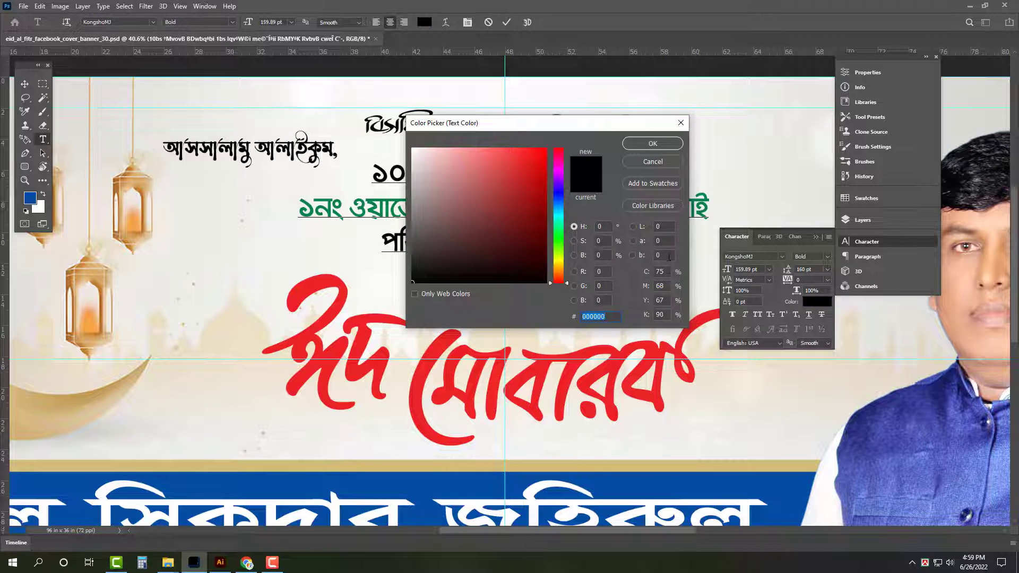
text(100)
key(Tab)
text(80)
key(Tab)
text(0)
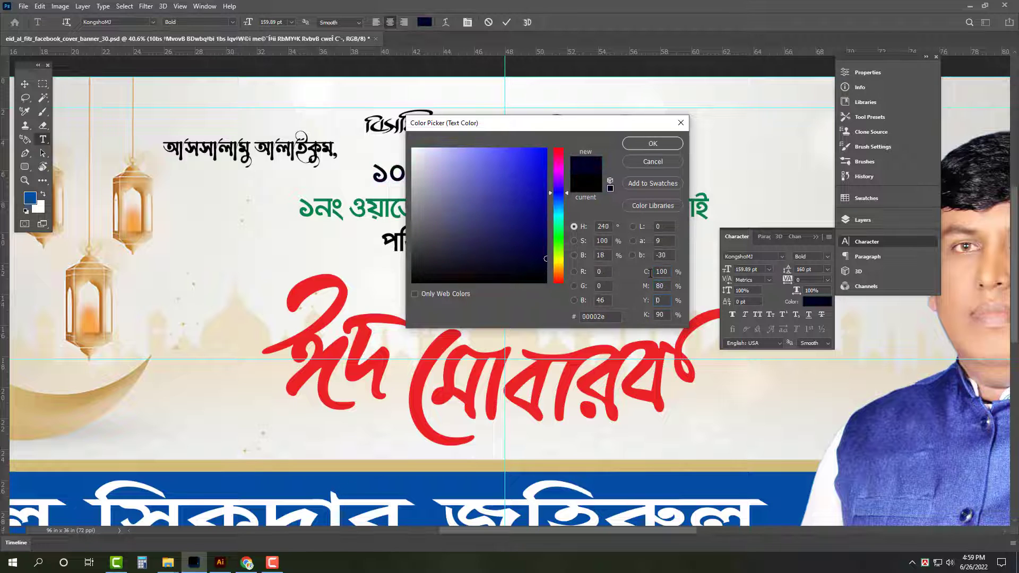
key(Tab)
text(0)
key(Return)
click(24, 84)
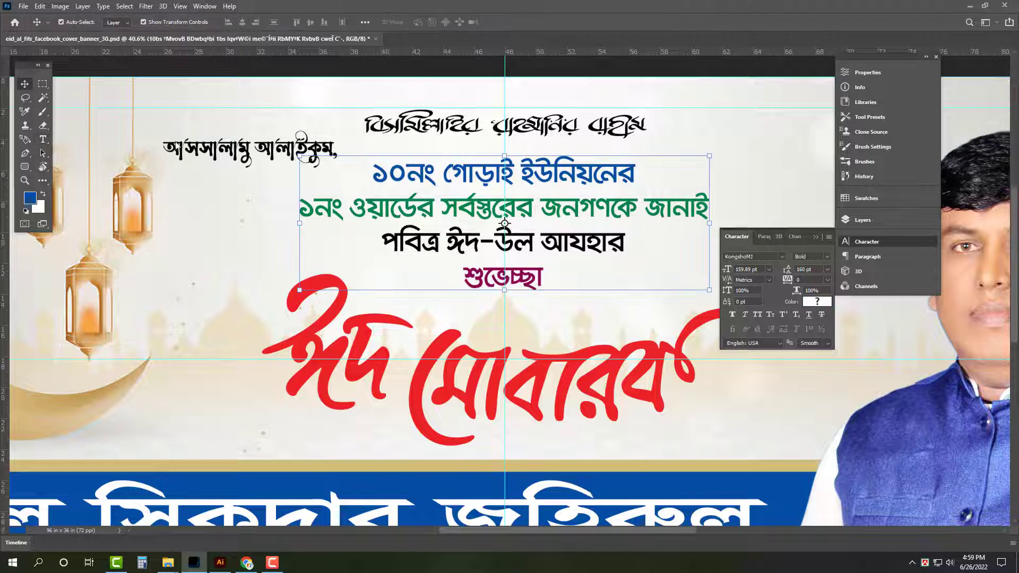
Enlarge the four-line greeting upward in proportion, to a transform box of about 28.1 × 10.1 in.
key(Tab)
key(ctrl+t)
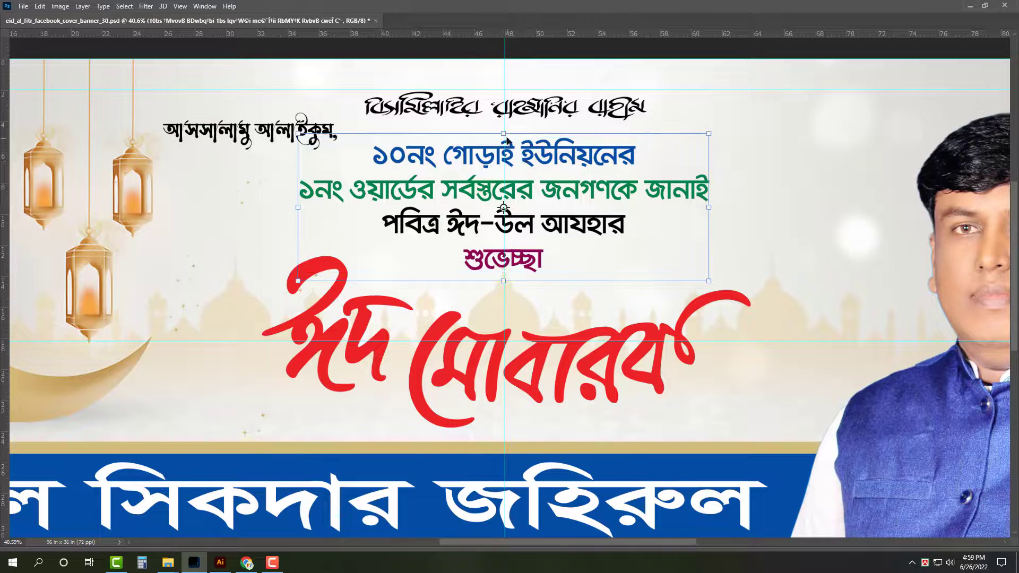
drag(505, 130, 509, 125)
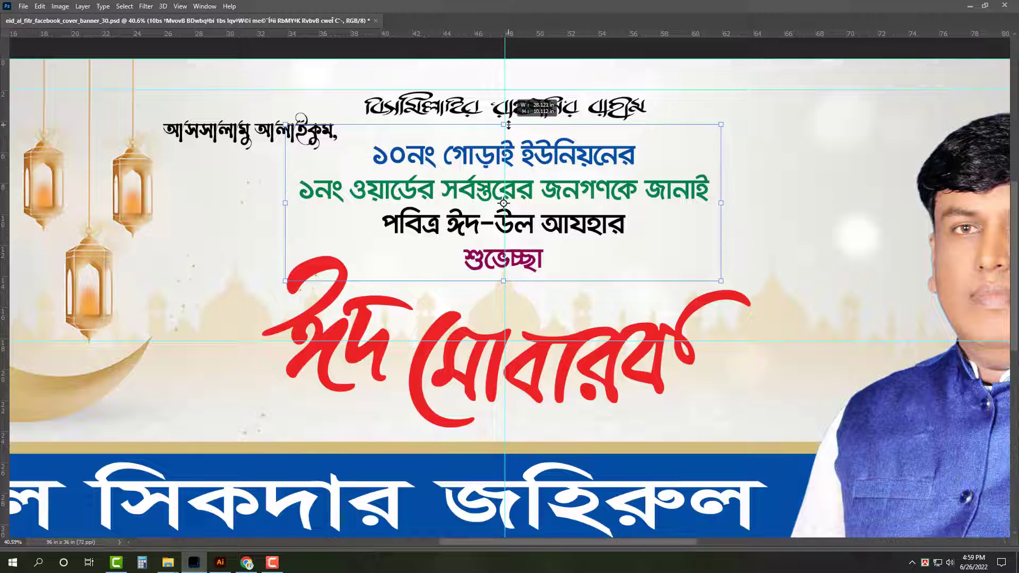
key(Return)
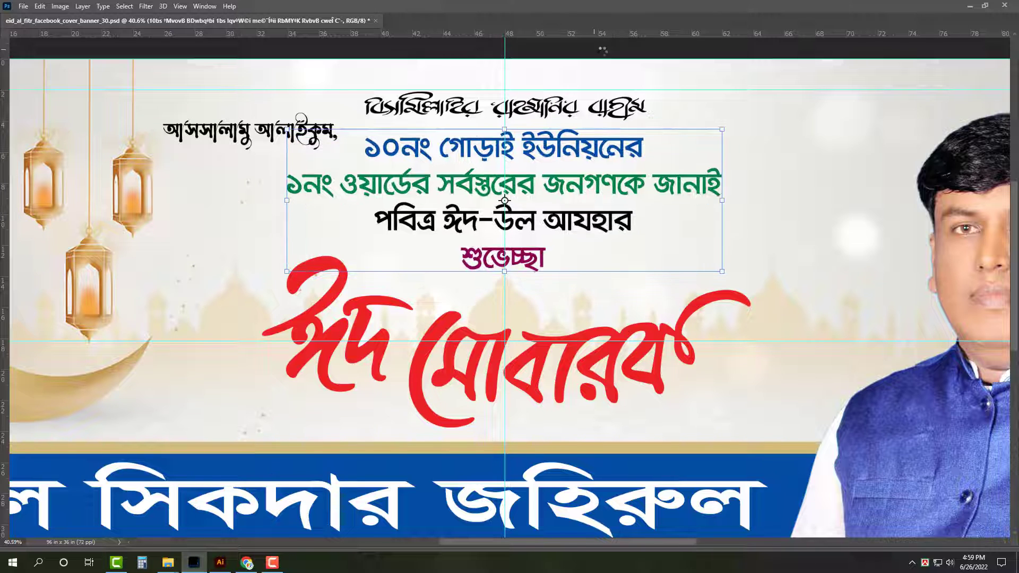
Nudge the Bismillah calligraphy up to leave a clear gap above the greeting text.
click(598, 114)
key(shift+Up)
key(shift+Up)
key(shift+Up)
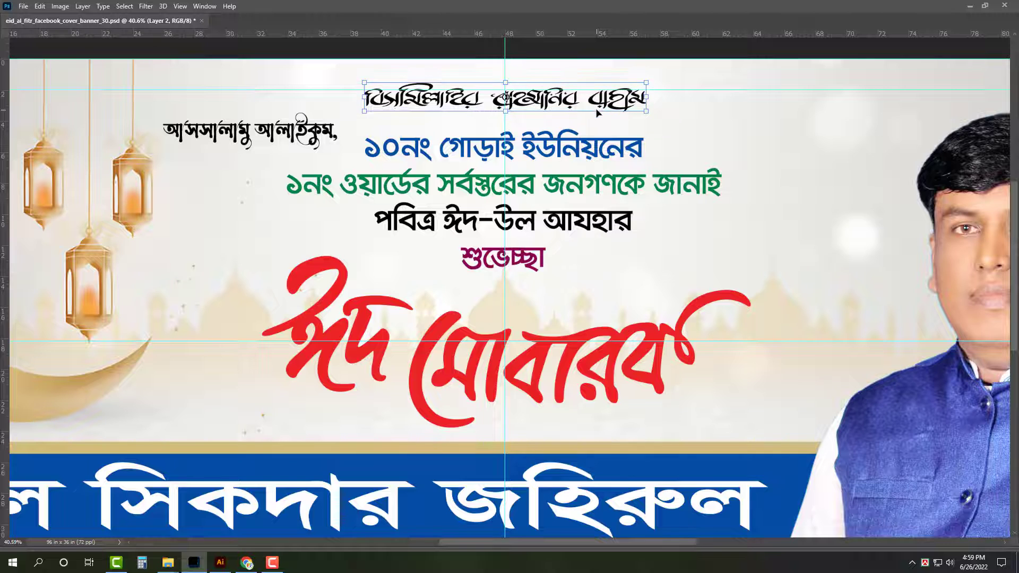
key(ctrl+0)
Enlarge the four-line greeting downward in proportion to about 187.89 pt, so that it reaches the Eid Mubarak calligraphy.
click(578, 188)
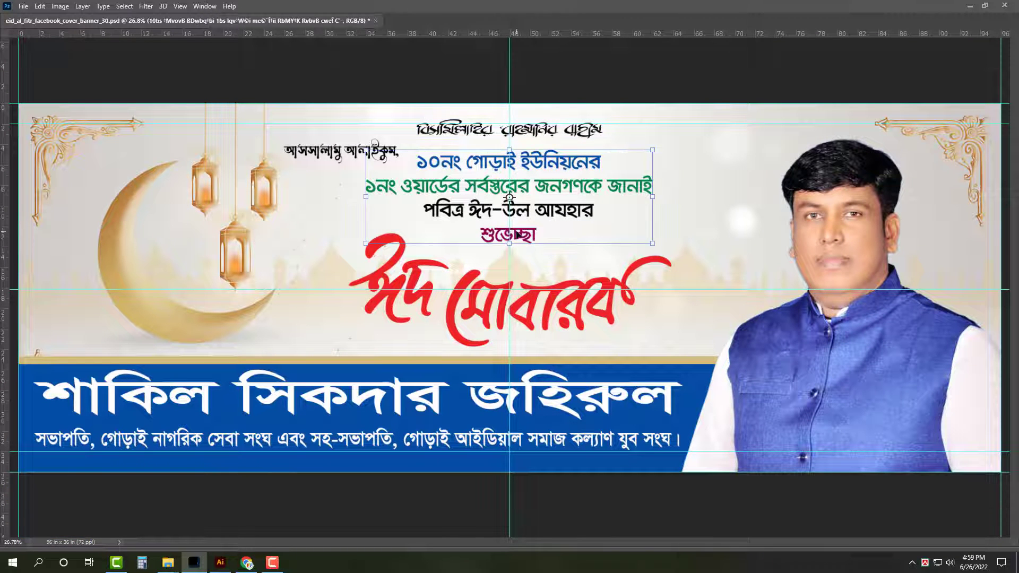
drag(508, 245, 509, 260)
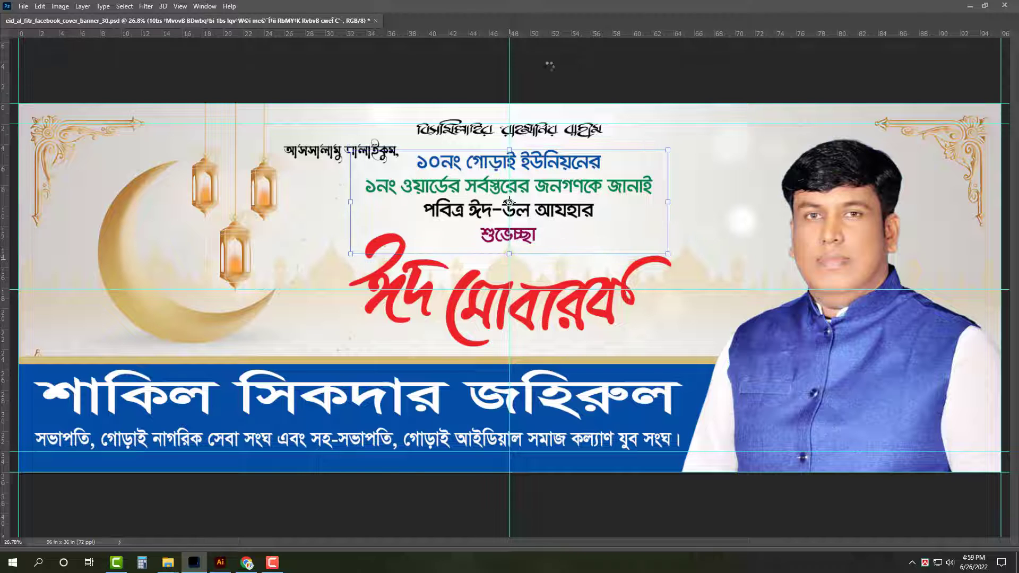
key(Return)
key(ctrl+t)
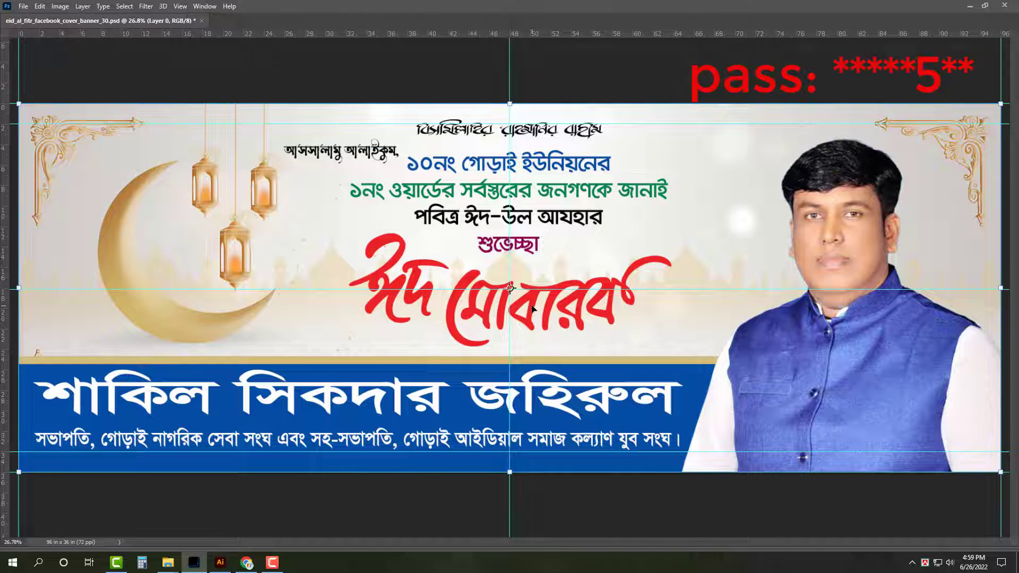
click(536, 301)
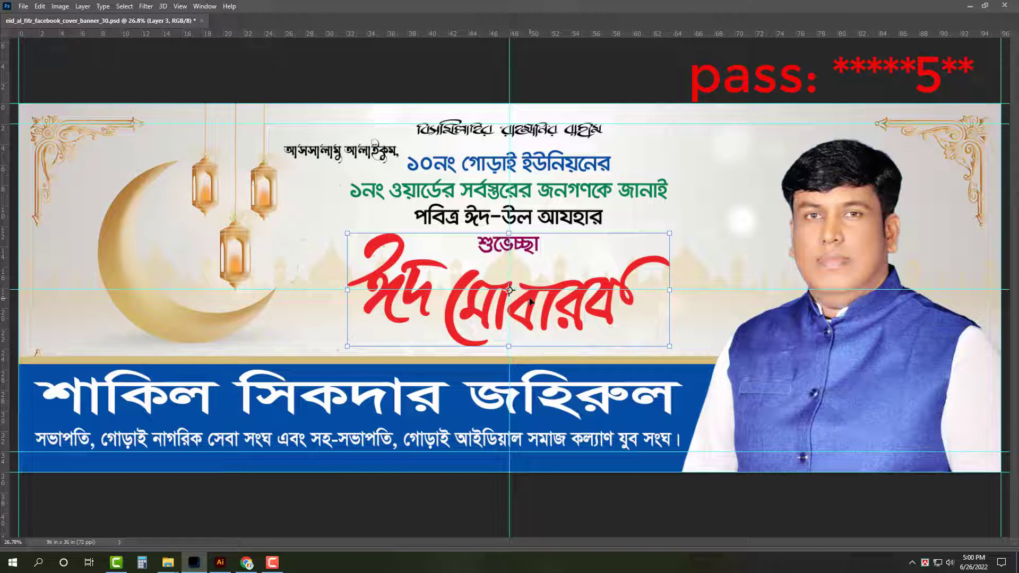
key(Tab)
ctrl+click(579, 205)
ctrl+click(579, 206)
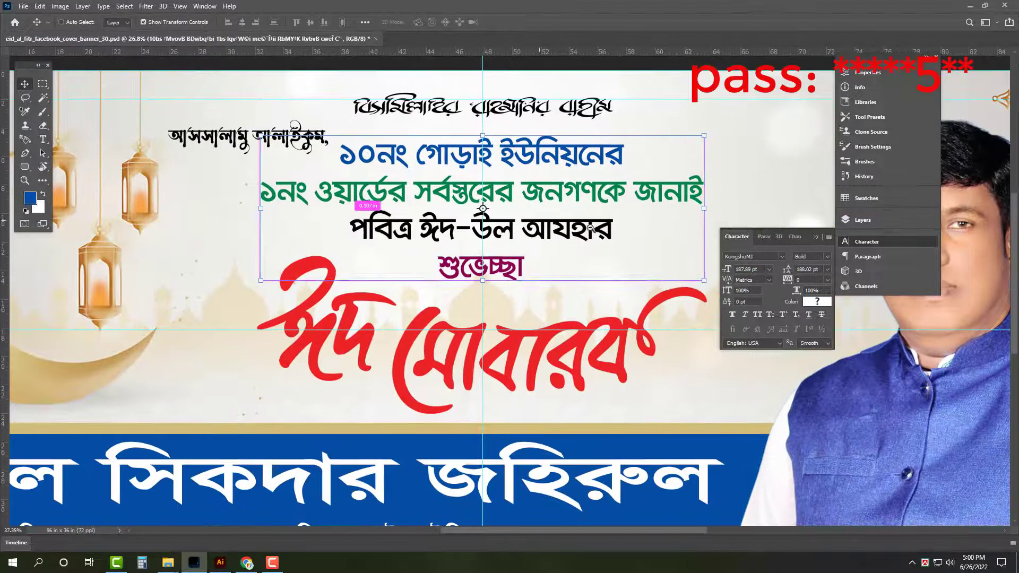
Shift the salutation "আসসালামু আলাইকুম," slightly up beside the greeting's first line.
ctrl+click(248, 127)
ctrl+click(248, 134)
drag(248, 137, 255, 136)
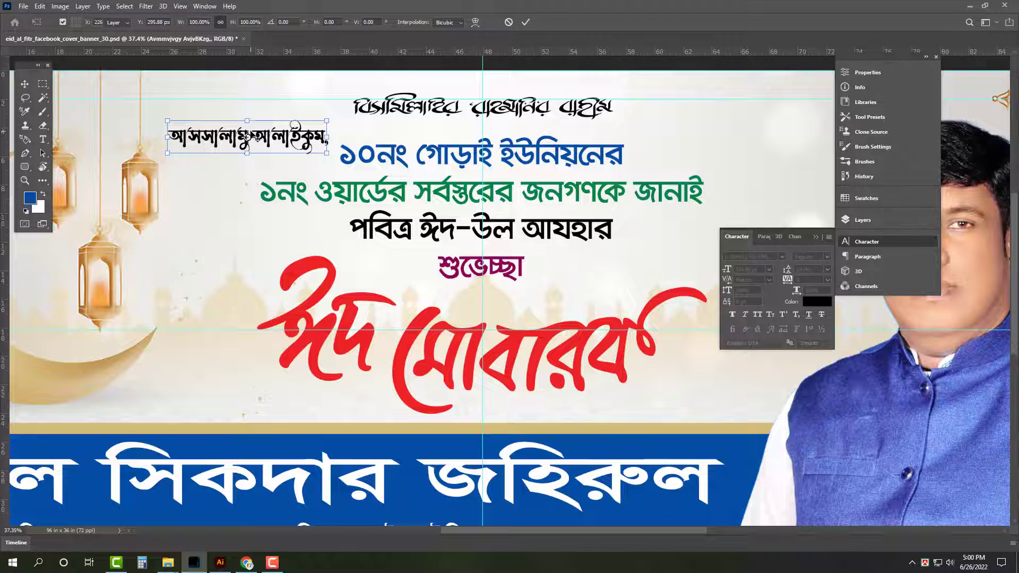
key(Return)
Shrink the Bismillah calligraphy proportionally, keeping it centred on the vertical guide, and raise the salutation a little further.
ctrl+click(461, 115)
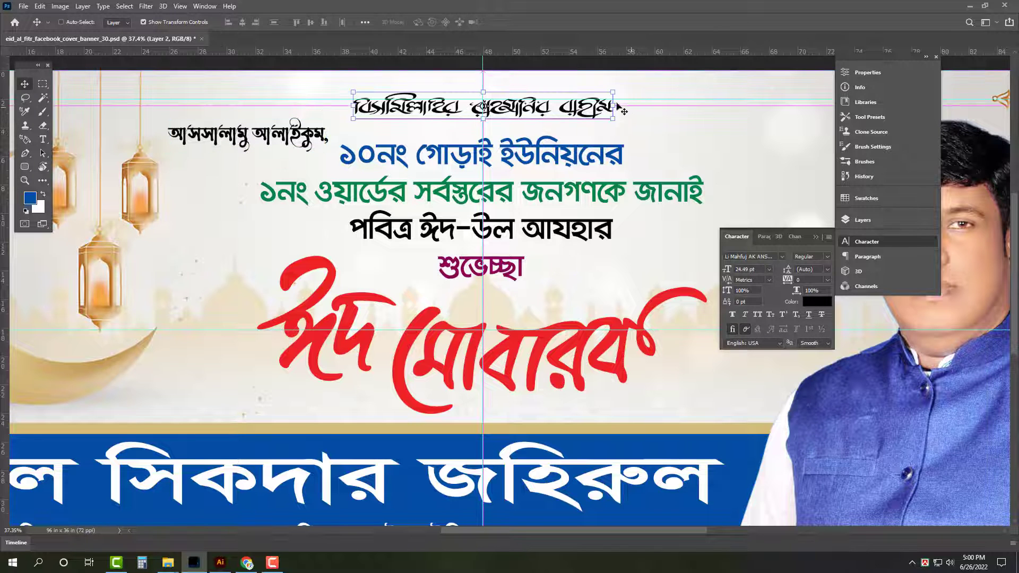
drag(617, 104, 593, 106)
key(Return)
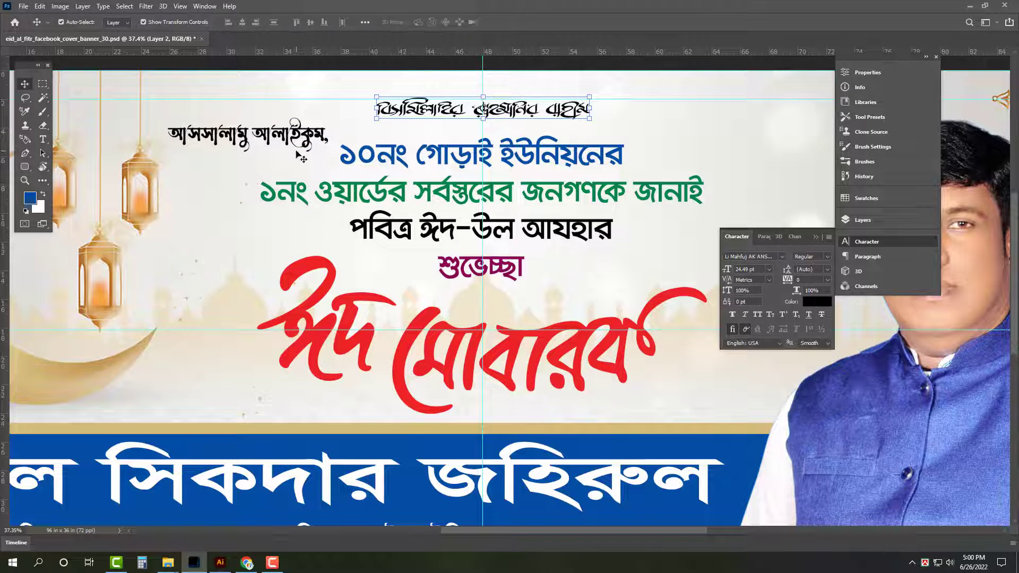
click(298, 137)
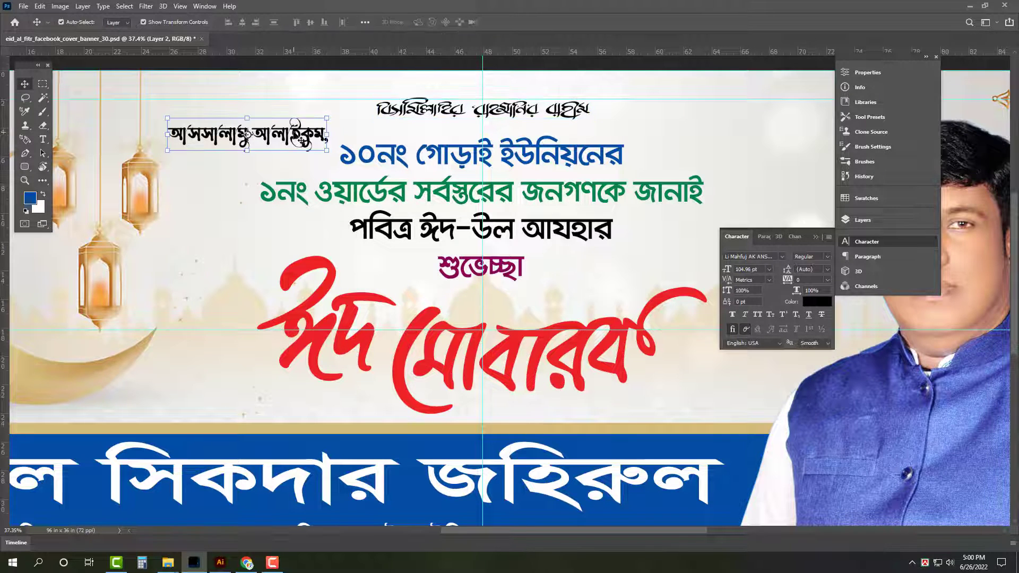
Give the four-line greeting a 10 px white outside stroke and a drop shadow about 32 px in size.
click(552, 168)
click(887, 220)
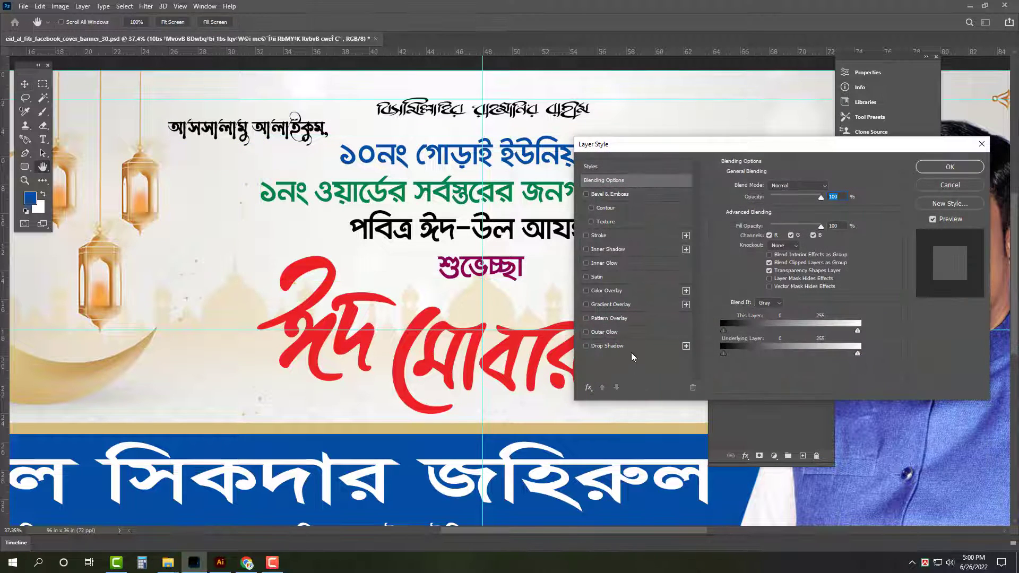
click(630, 348)
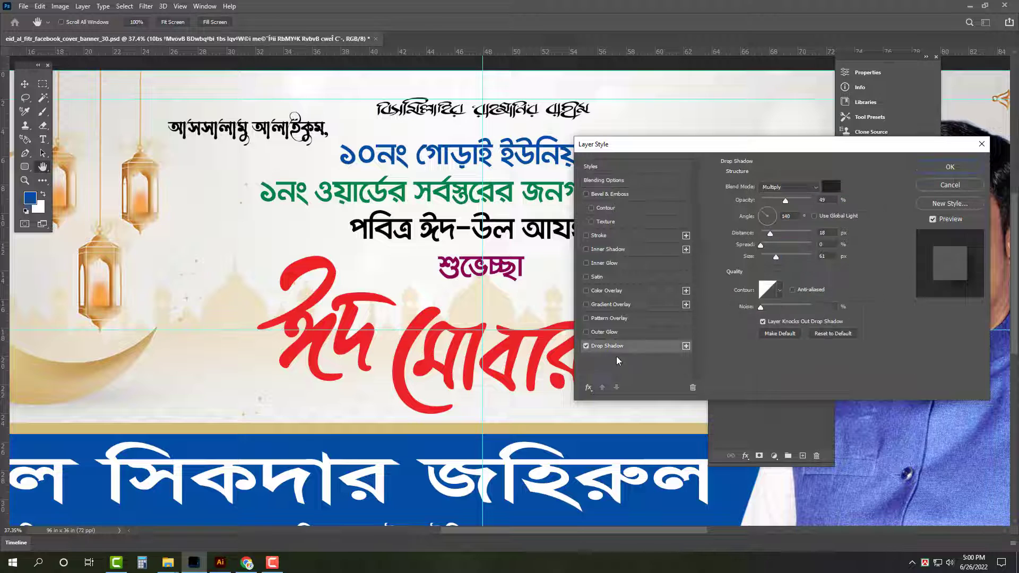
click(619, 236)
click(823, 184)
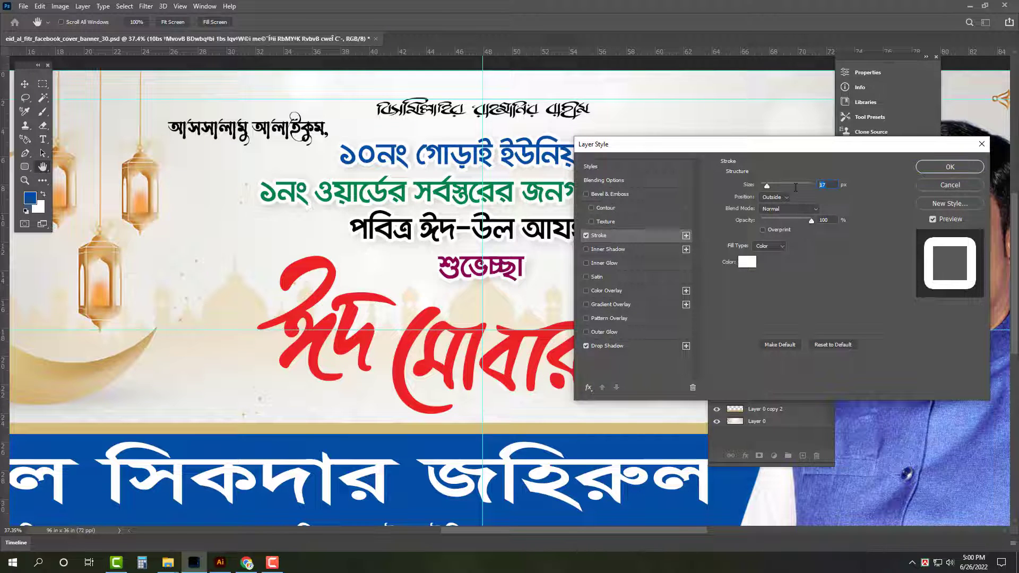
text(12)
text(10)
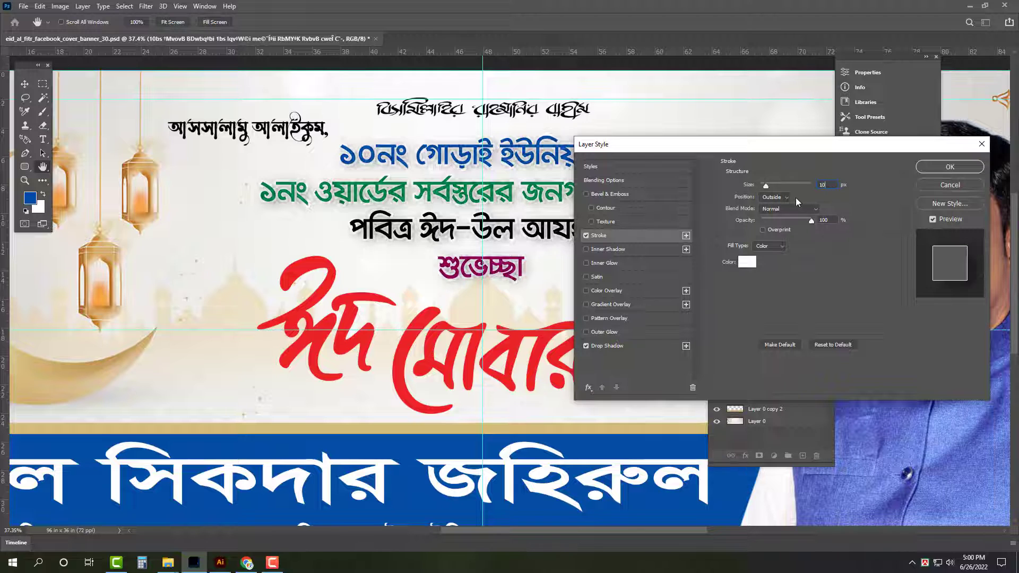
click(635, 347)
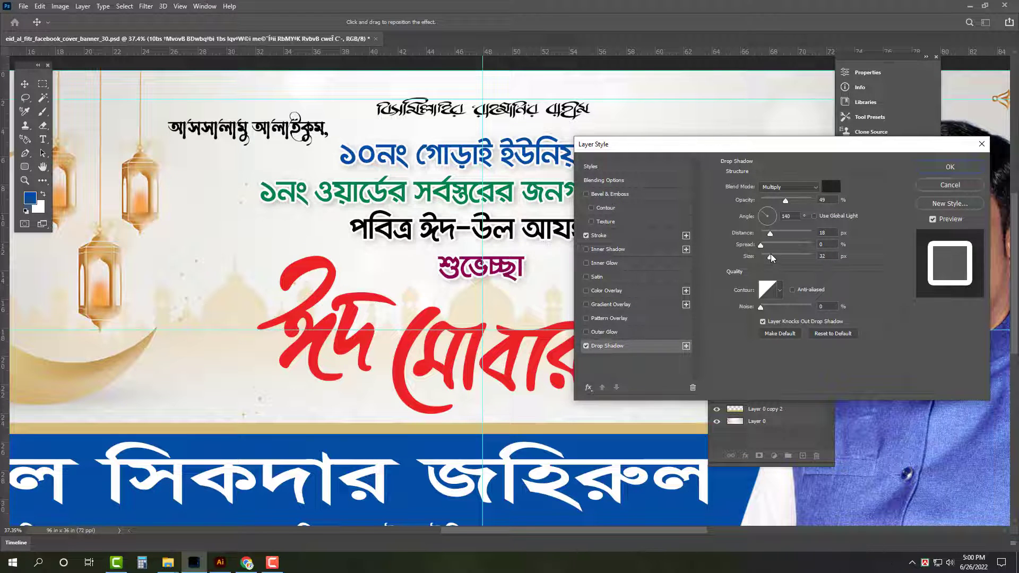
key(Return)
Give the red Eid Mubarak calligraphy a drop shadow and a 12 px white outside stroke.
click(575, 352)
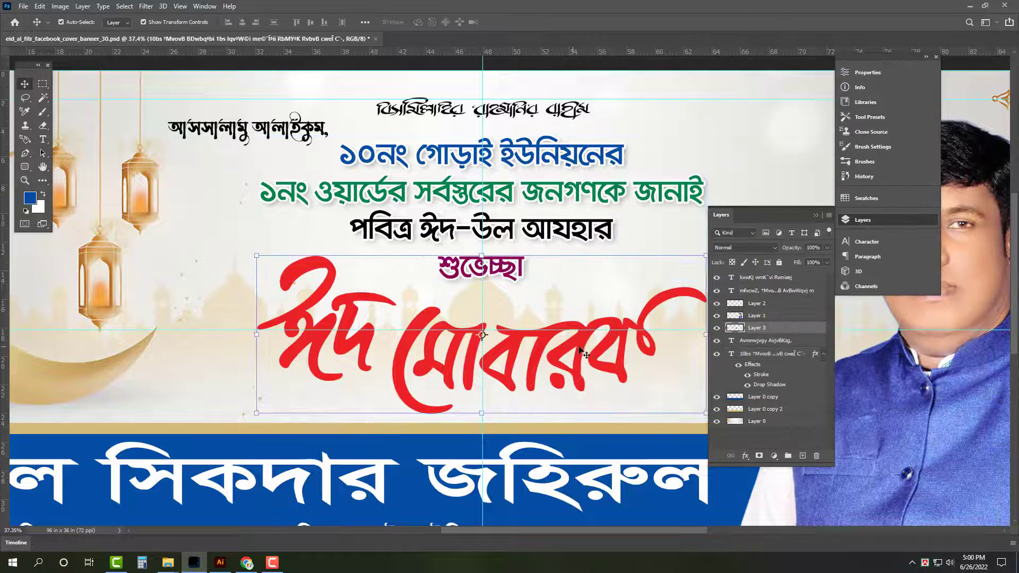
scroll(505, 399, up, 2)
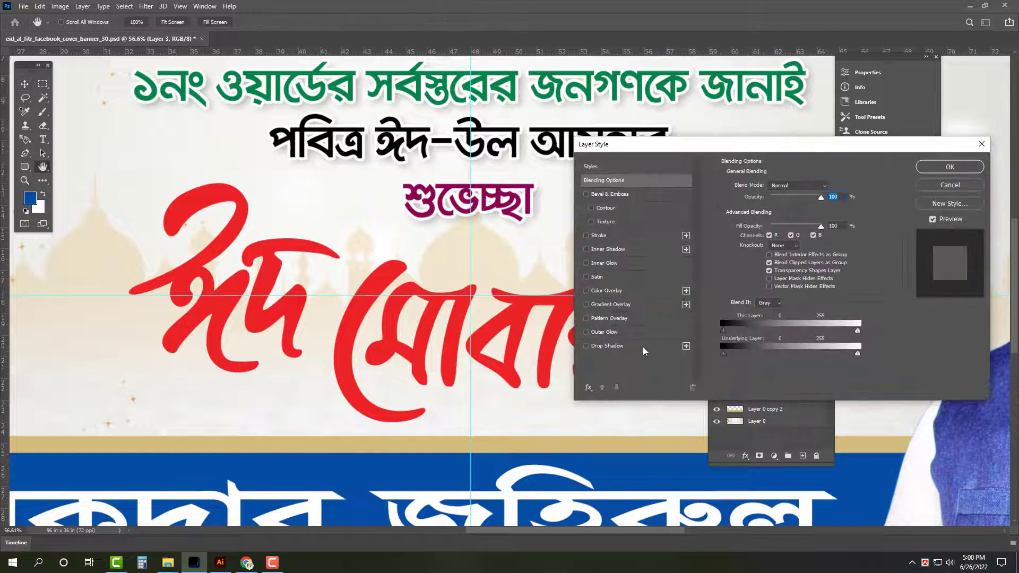
click(642, 347)
click(615, 235)
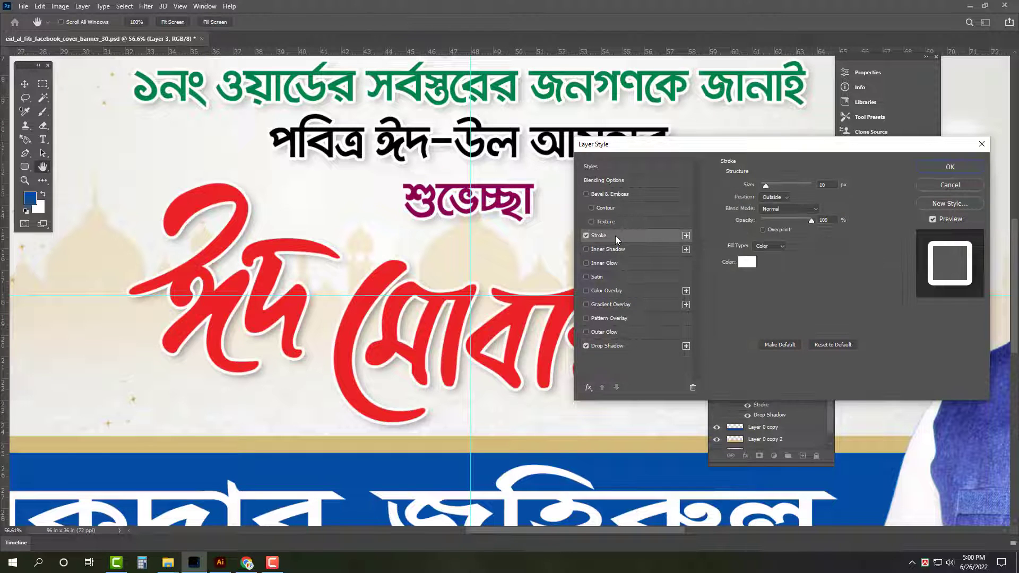
drag(829, 186, 772, 188)
text(12)
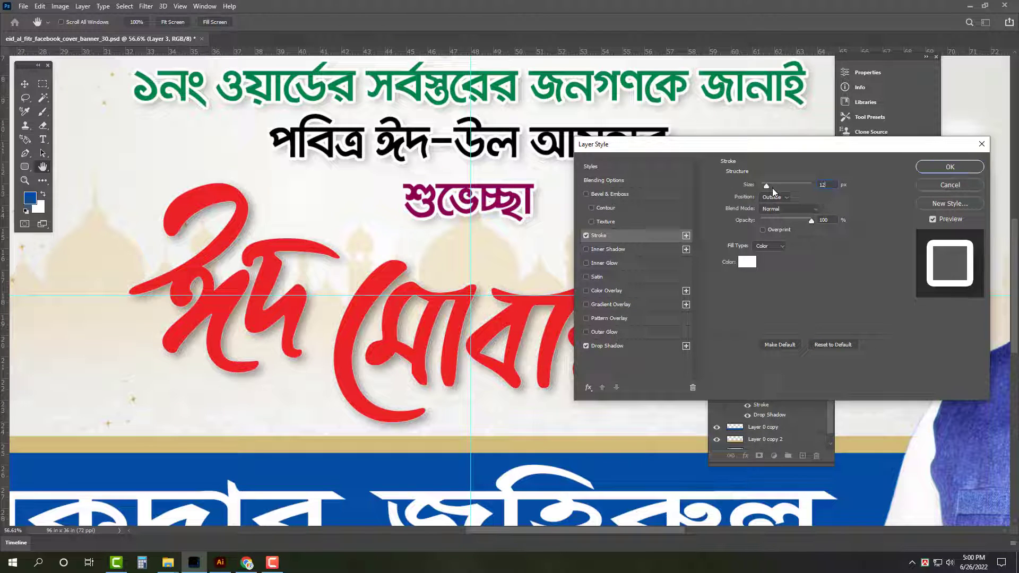
Add an inner bevel to the red Eid Mubarak calligraphy, without global light, at a 140° angle and 70° altitude.
click(639, 193)
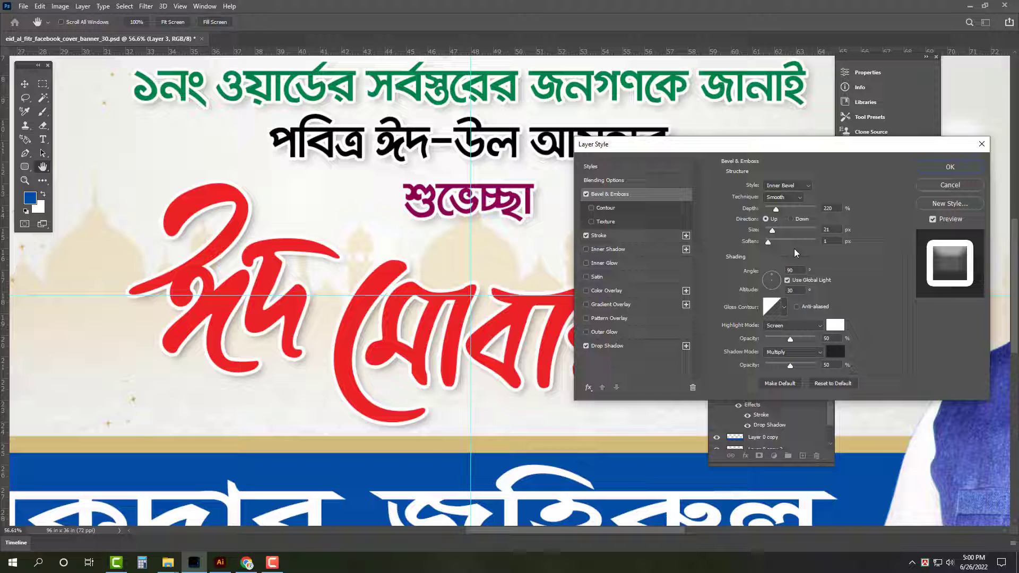
click(788, 280)
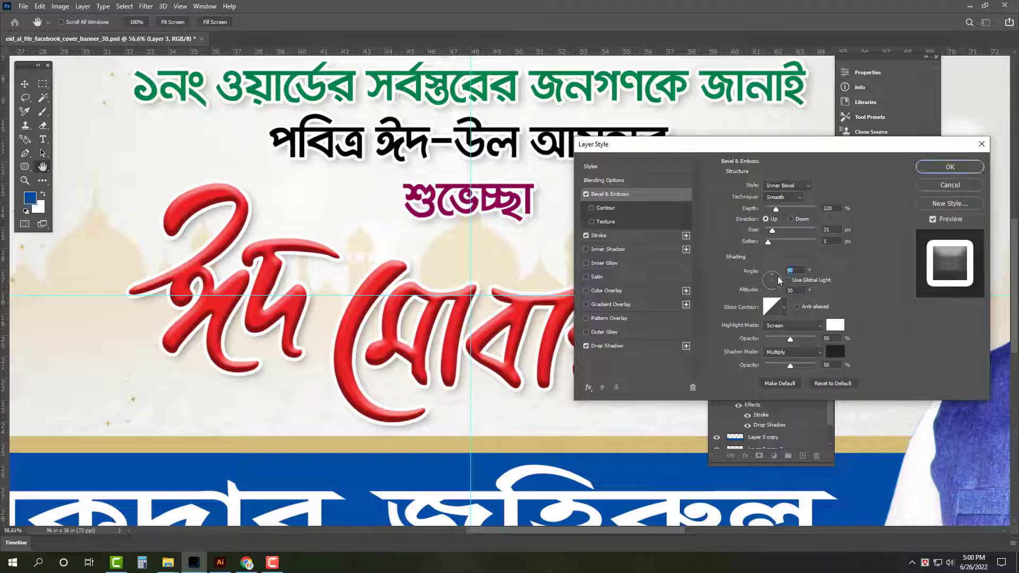
text(140)
key(Tab)
text(70)
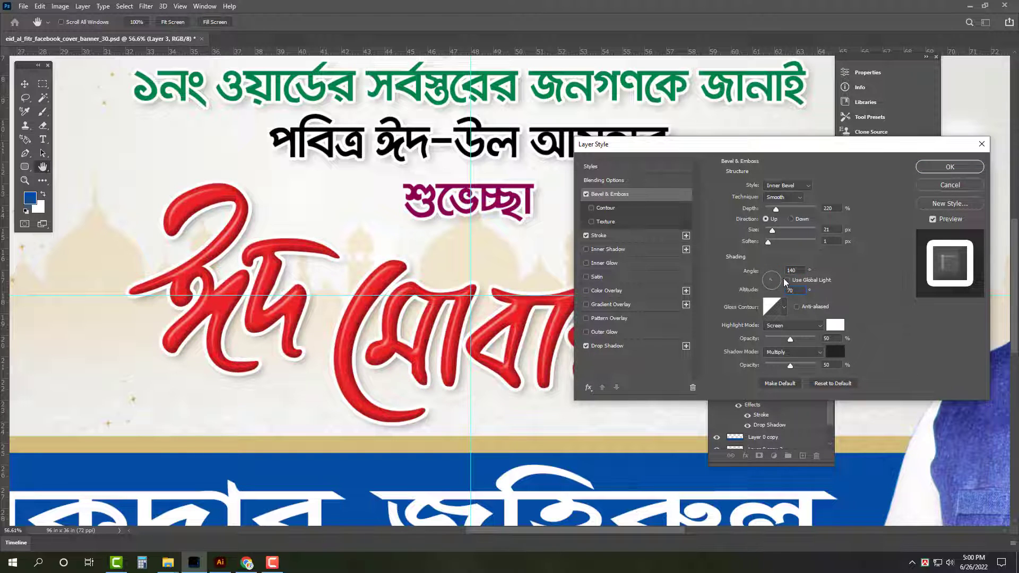
Switch the calligraphy's bevel technique to Chisel Hard with about 126% depth and 18 px size, and apply the layer style.
click(784, 197)
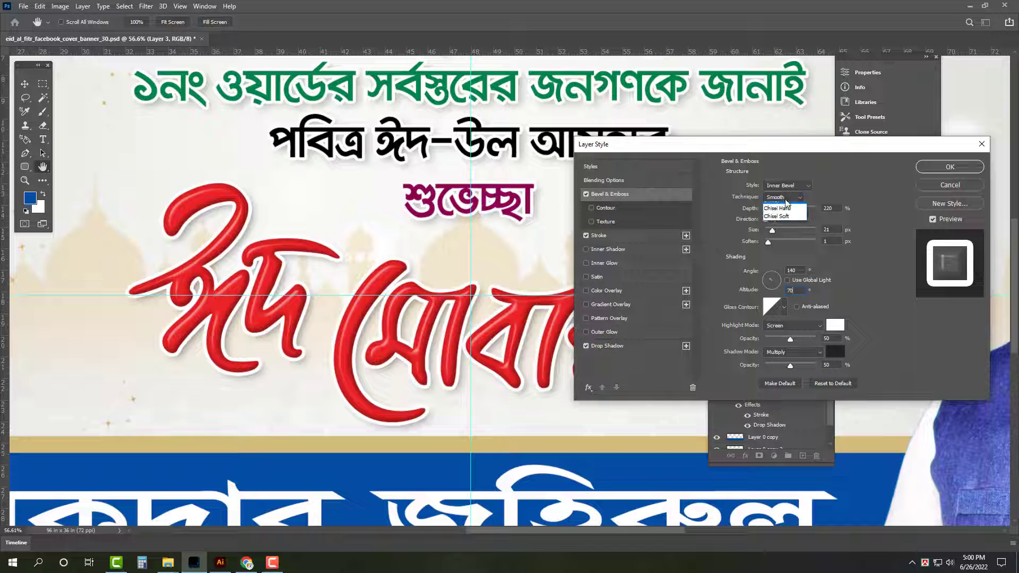
click(788, 214)
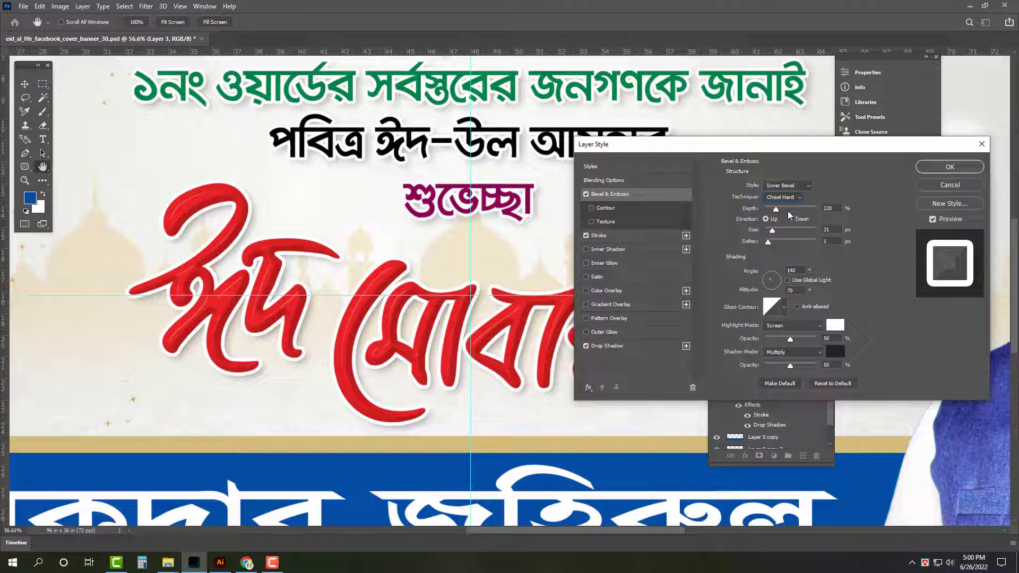
click(795, 200)
click(792, 197)
drag(775, 209, 774, 233)
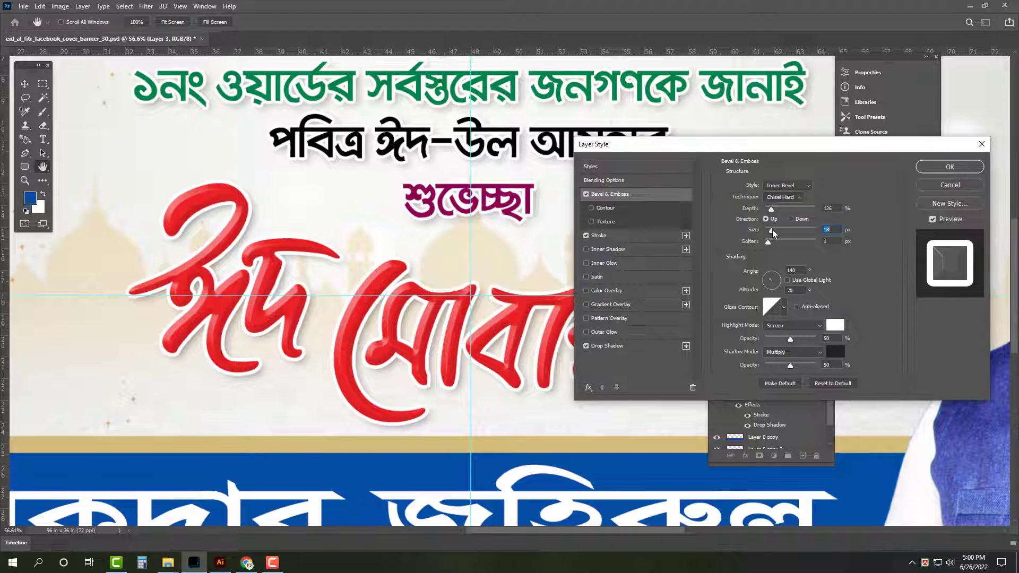
key(Return)
key(Tab)
key(ctrl+0)
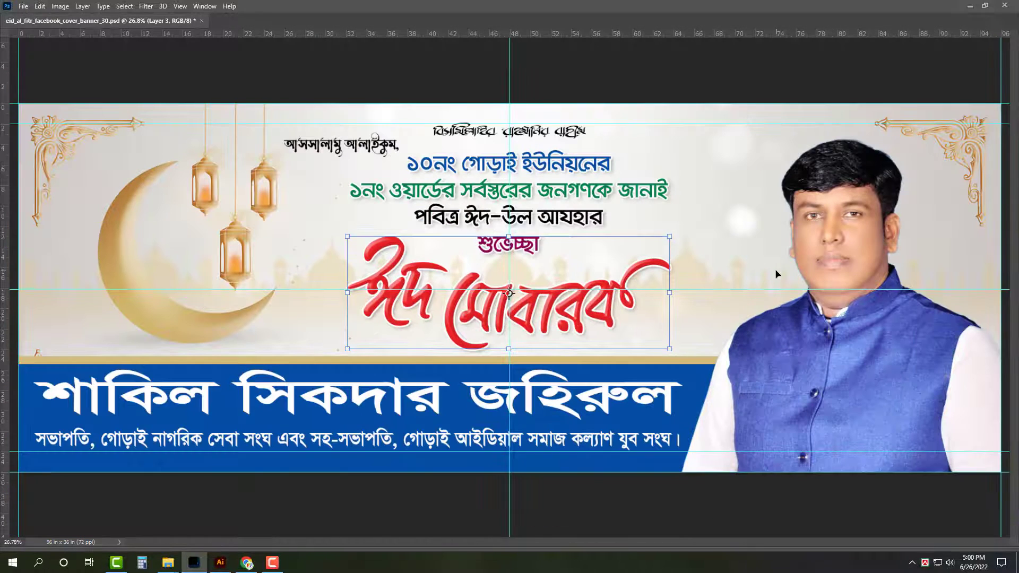
Hide the guides and fit the whole banner in view with nothing selected.
key(ctrl+semicolon)
click(523, 72)
key(ctrl+0)
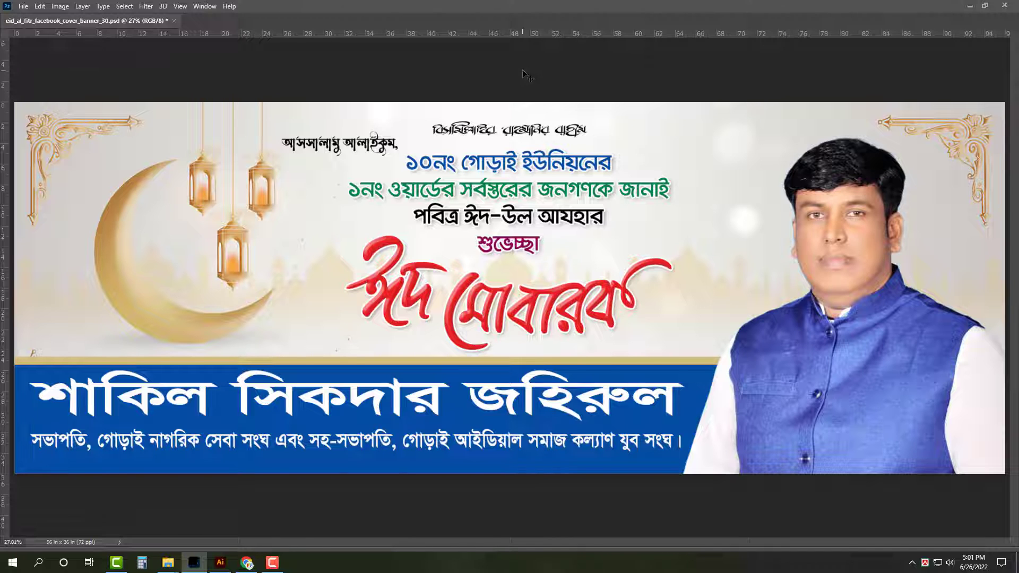
key(ctrl+a)
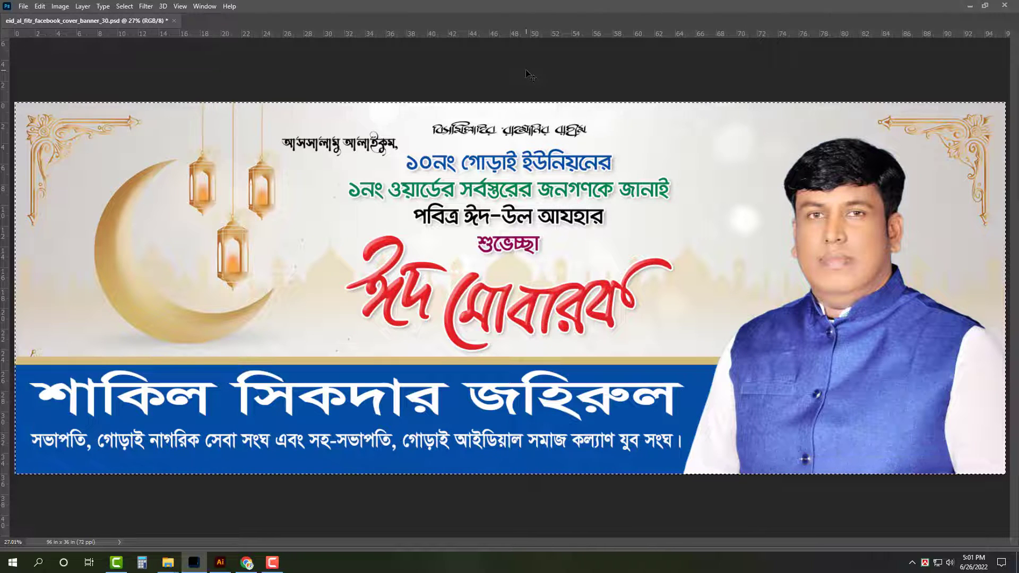
key(ctrl+d)
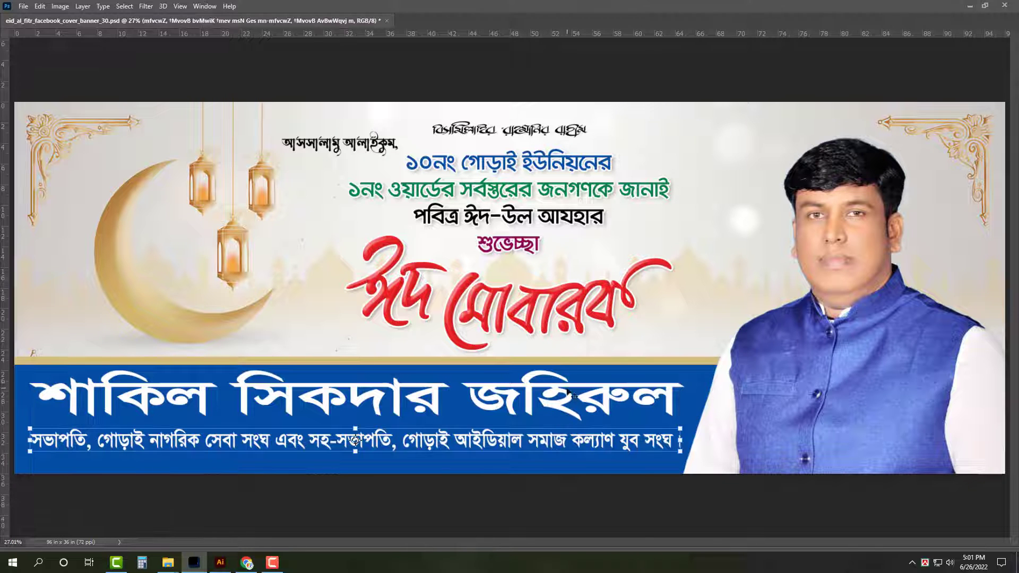
Nudge the blue name band, its gold strip and both white text lines slightly down in large increments.
click(714, 386)
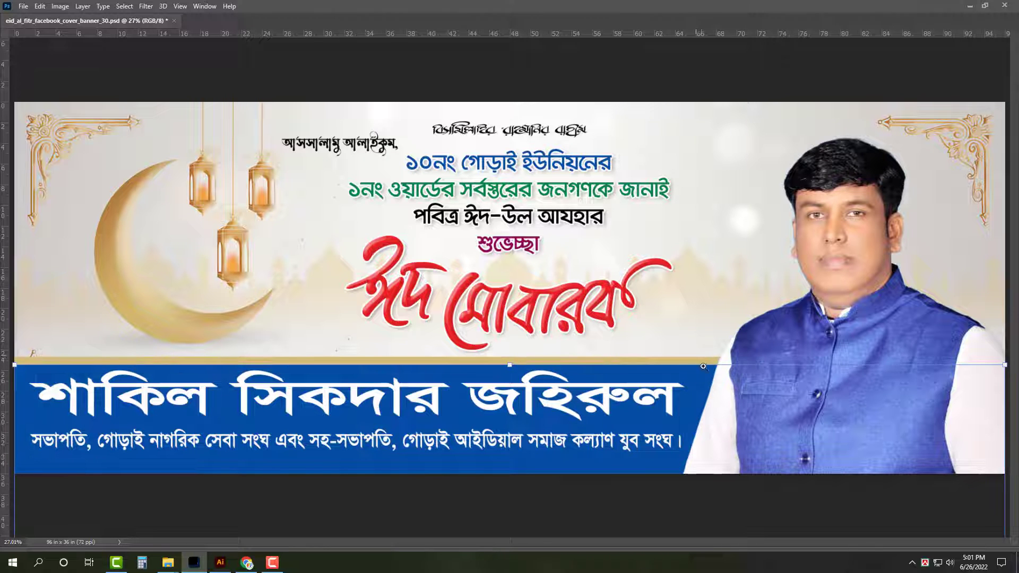
scroll(704, 366, up, 3)
scroll(722, 374, down, 6)
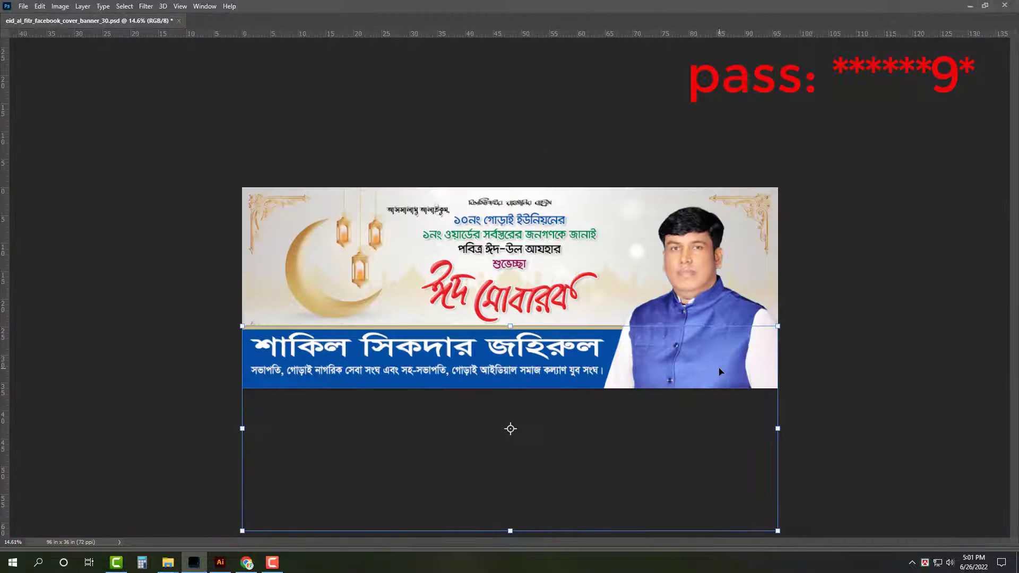
key(shift+Down)
key(shift+Down)
key(shift+Down)
key(shift+Down)
key(shift+Down)
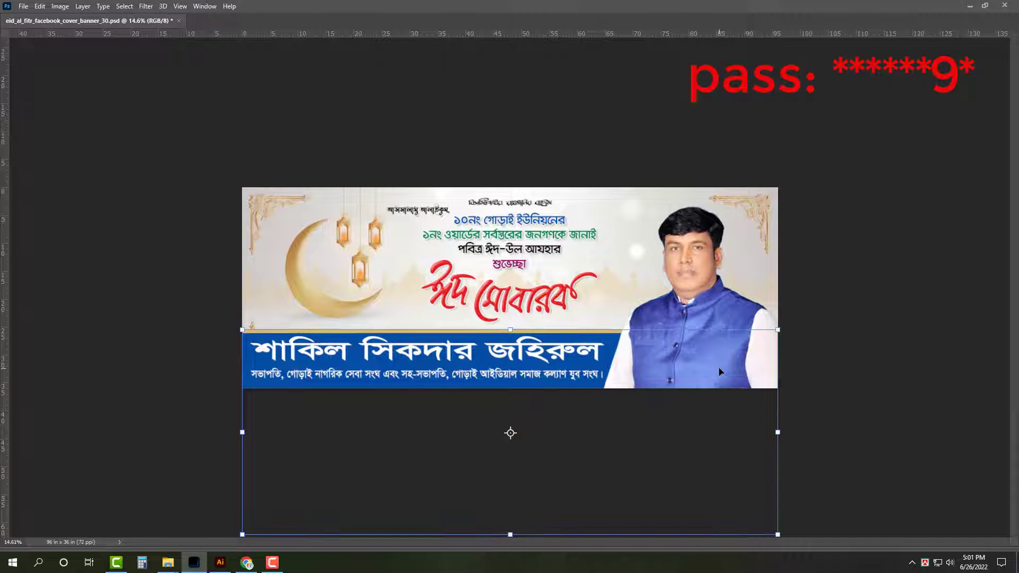
key(shift+Down)
key(ctrl+0)
click(730, 114)
key(ctrl+a)
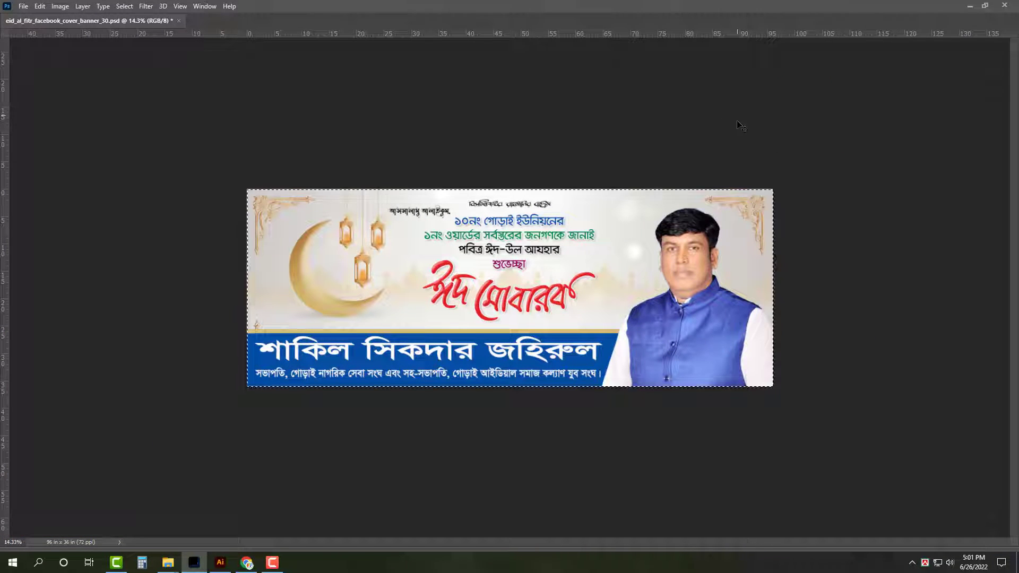
key(Tab)
key(ctrl+0)
key(Tab)
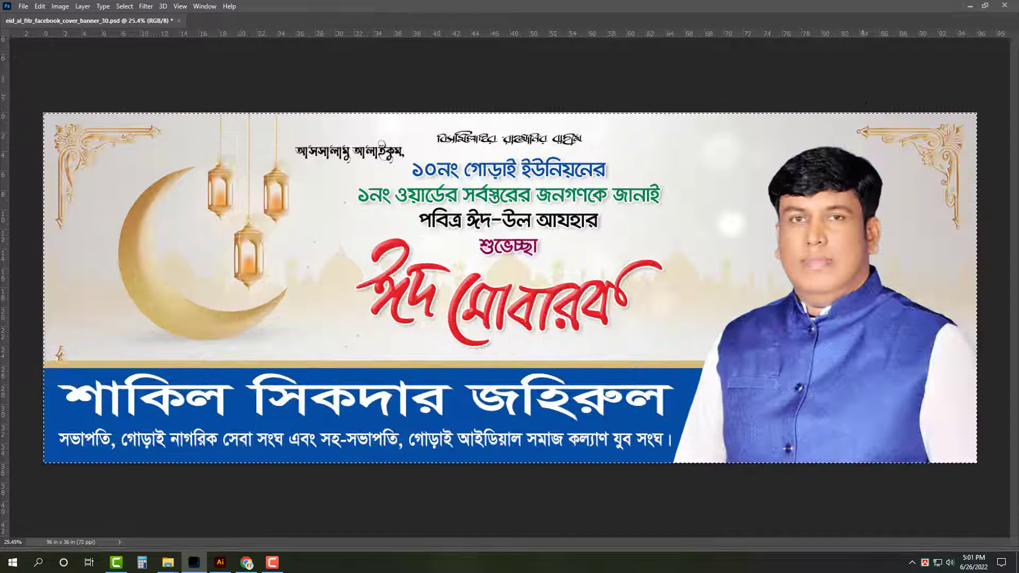
key(ctrl+d)
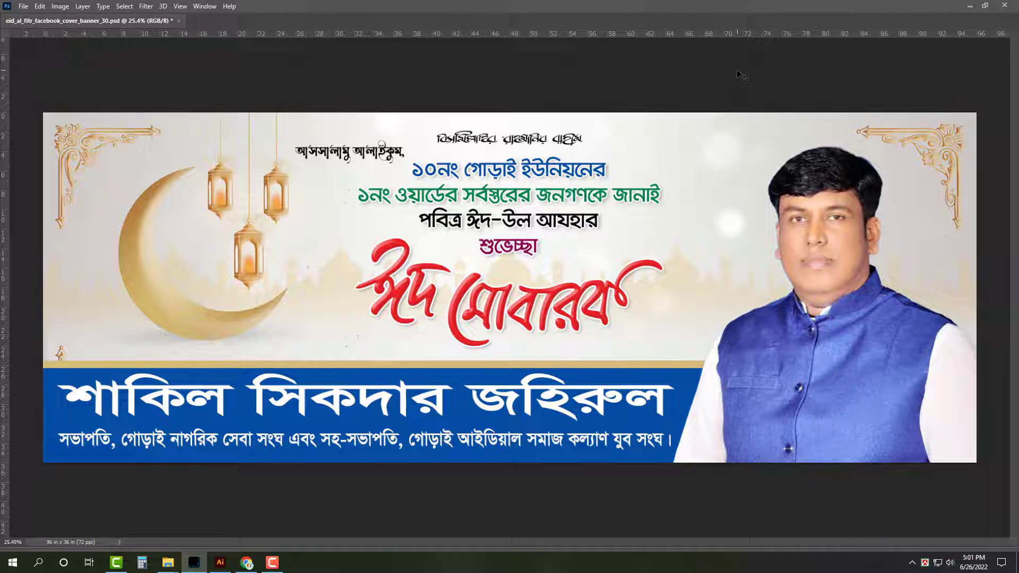
key(ctrl+shift+s)
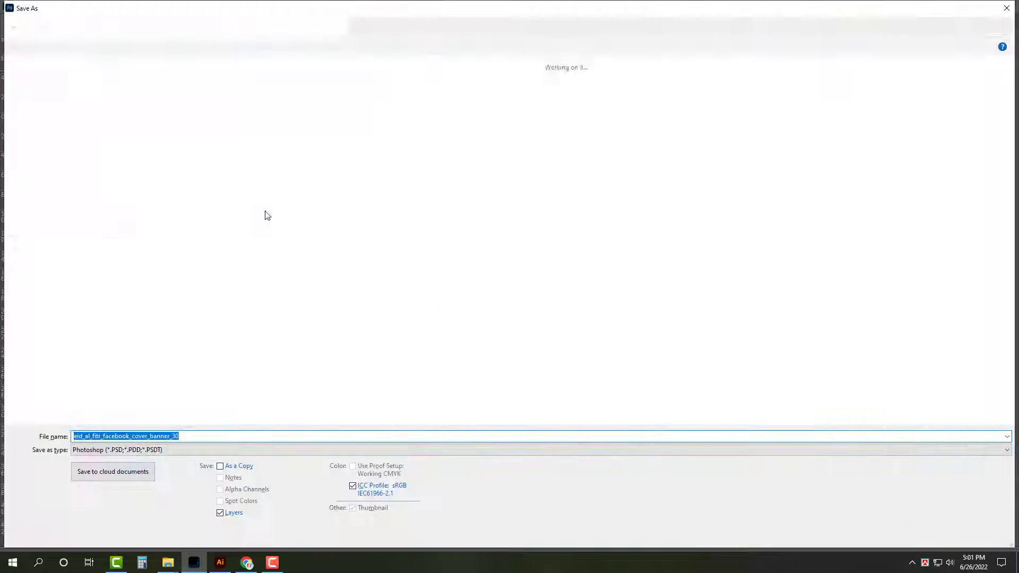
click(48, 130)
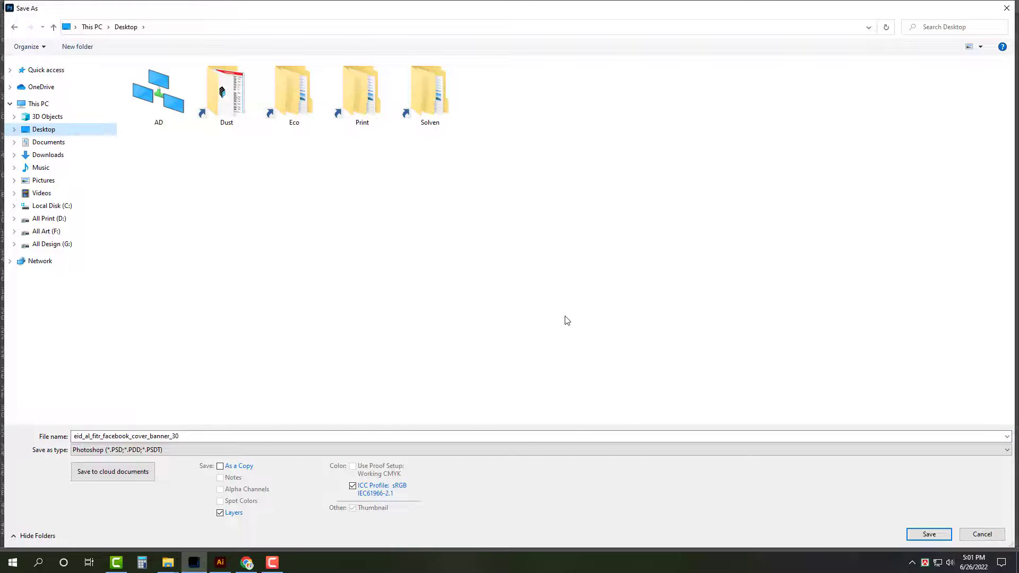
key(Escape)
Save the banner to the Desktop as an LZW-compressed TIFF named "Eid Banner Design ___ 2022", and close it.
key(ctrl+shift+s)
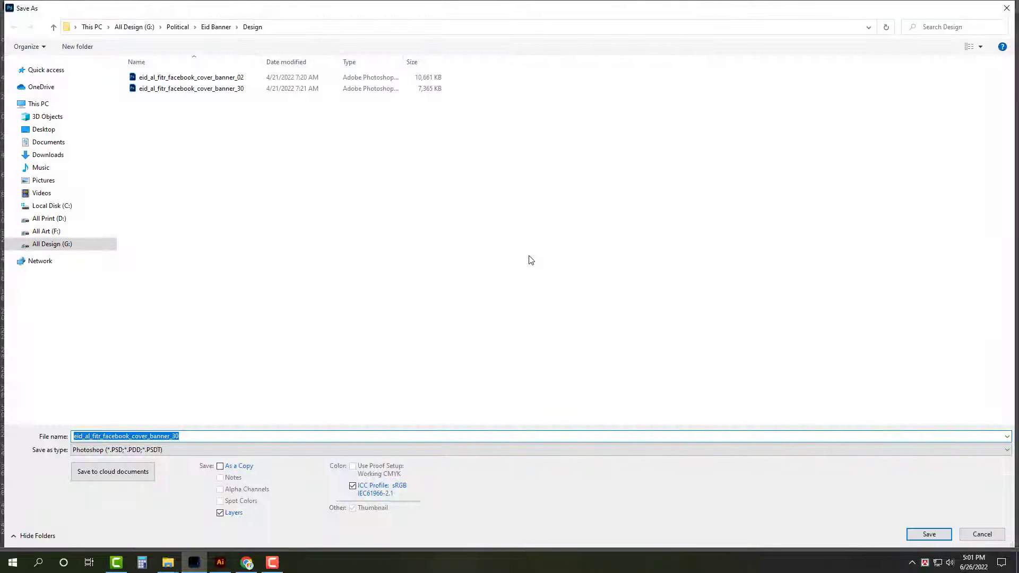
click(45, 130)
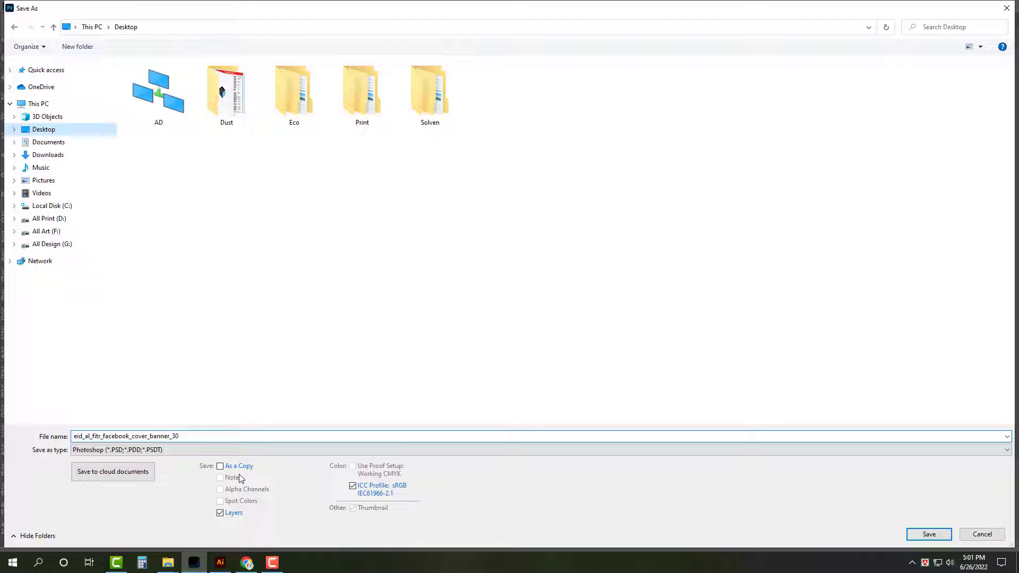
click(207, 450)
click(195, 442)
double_click(195, 440)
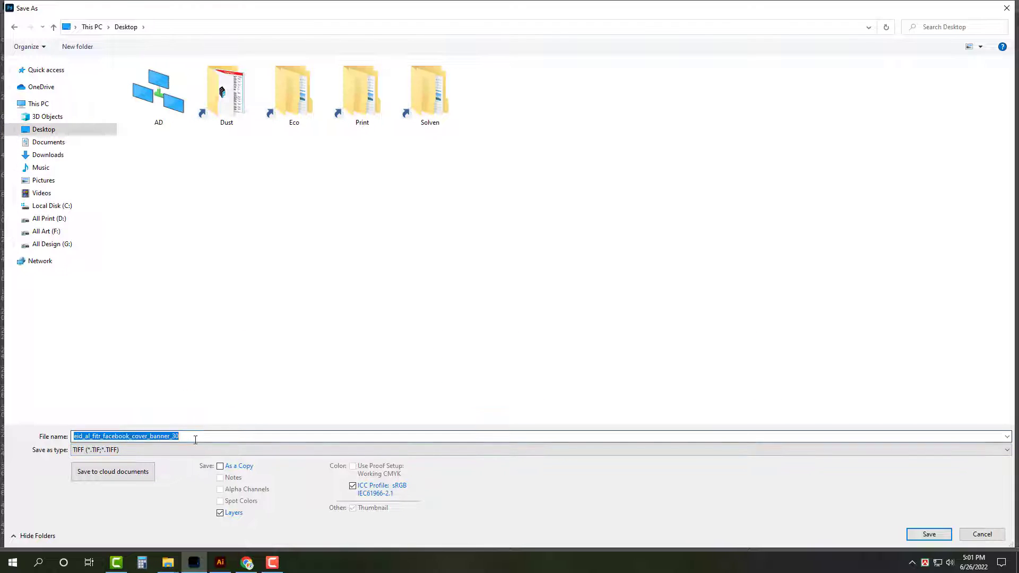
text(Eid Banner Design __ 2022)
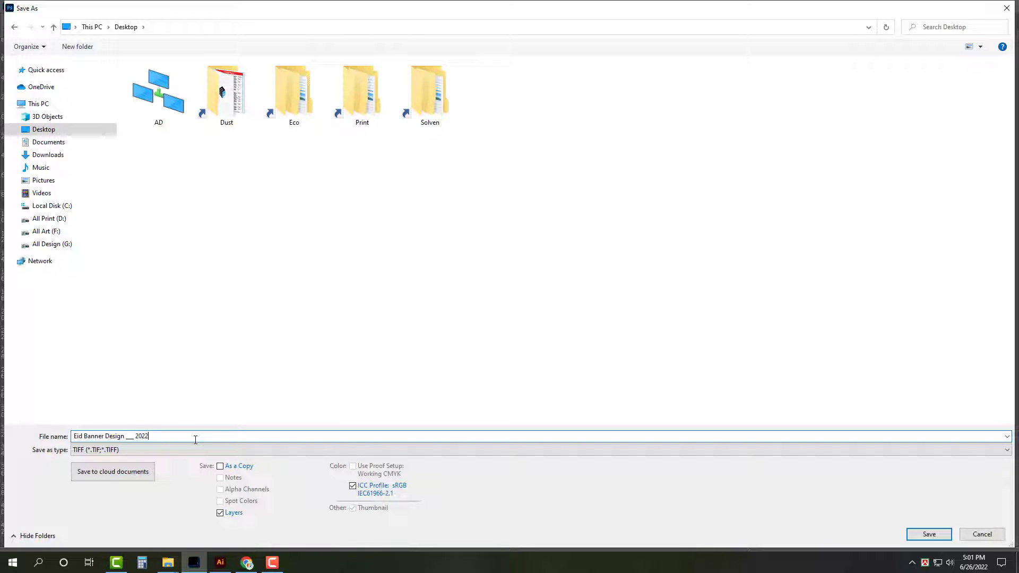
key(Return)
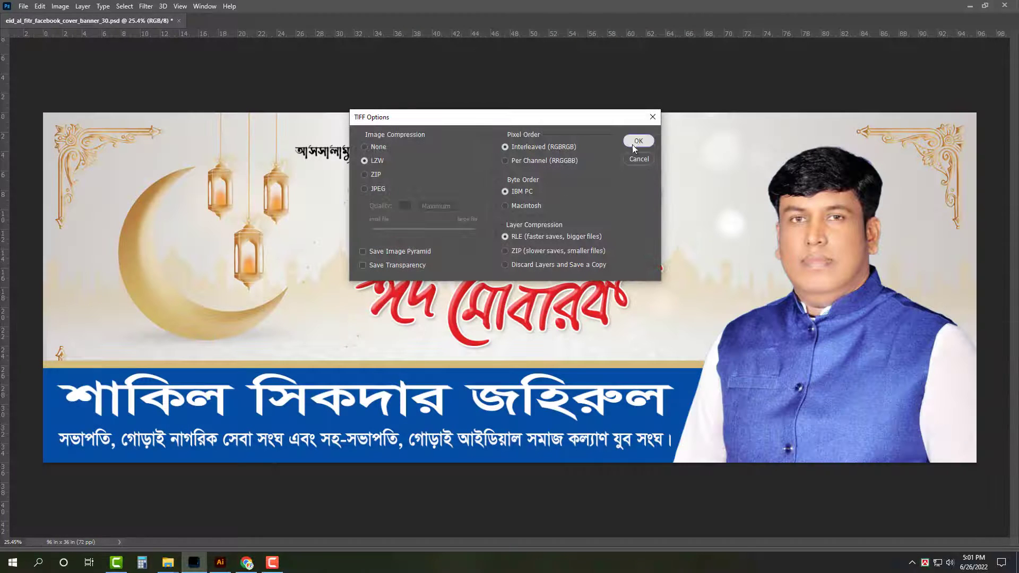
click(634, 143)
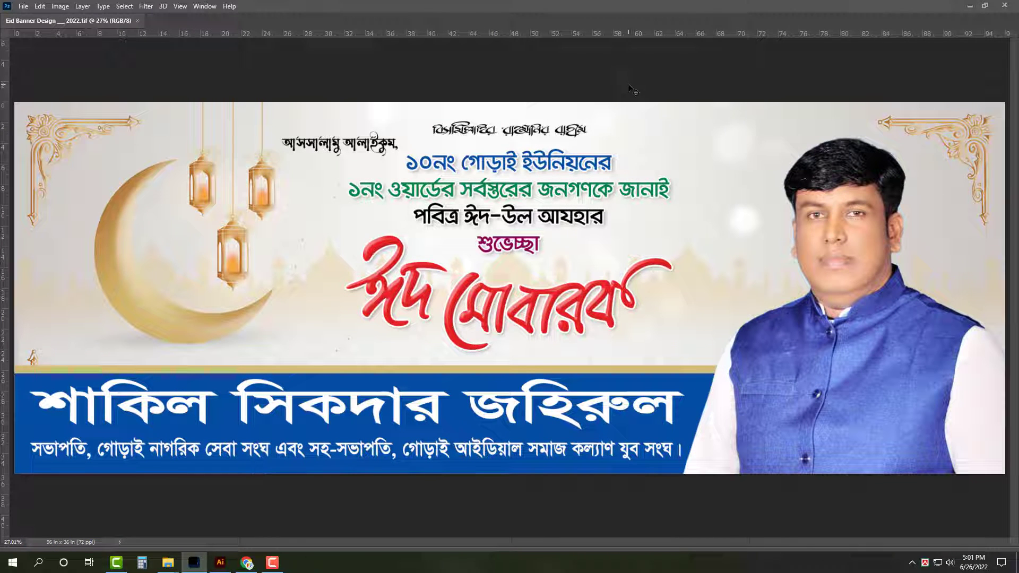
key(Tab)
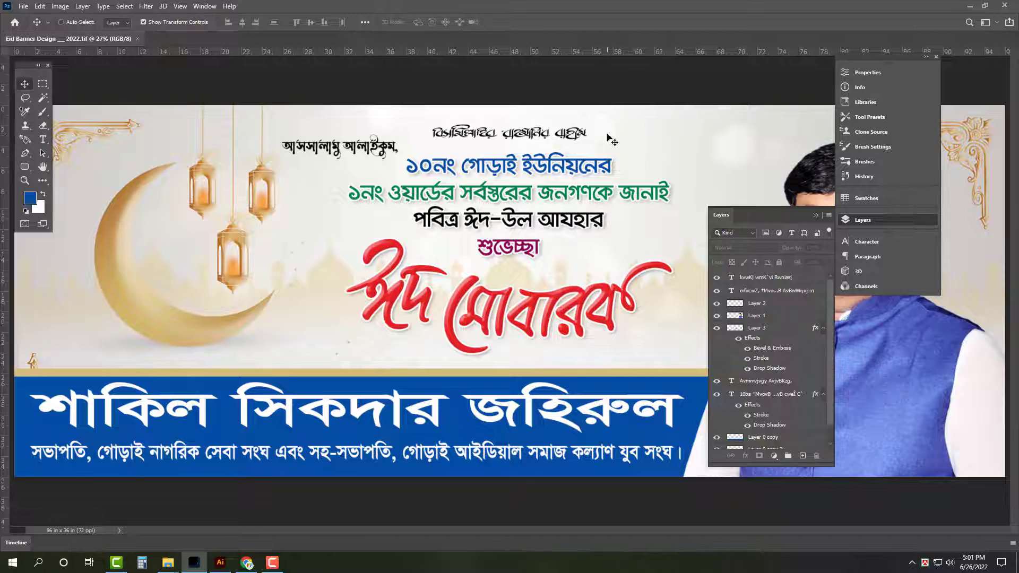
key(ctrl+w)
Switch to Illustrator and close the "font style ___ 01 [Converted].eps" and "Aro.ai" documents without saving changes.
key(super+d)
click(220, 563)
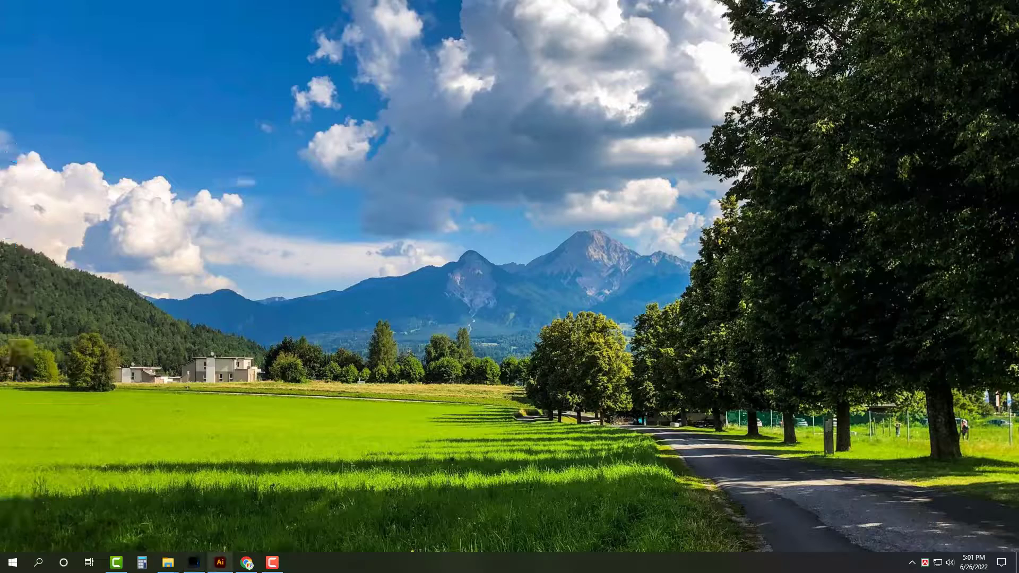
key(ctrl+w)
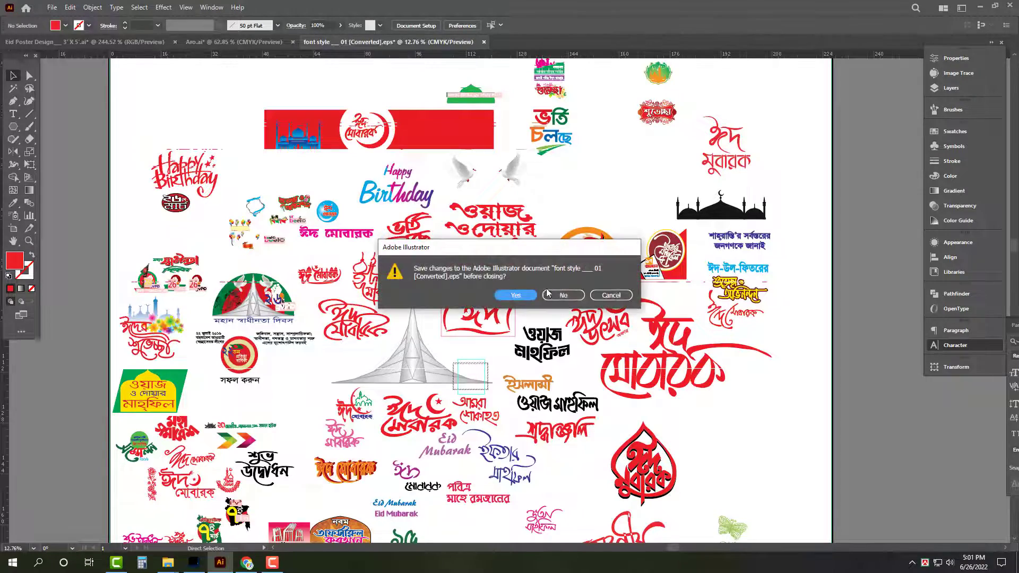
click(556, 296)
key(ctrl+w)
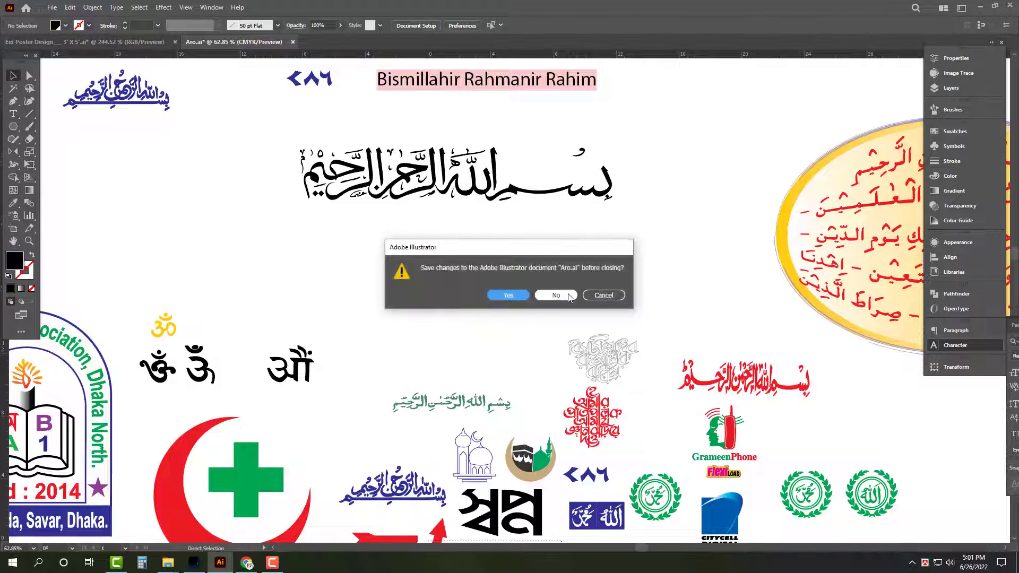
click(556, 297)
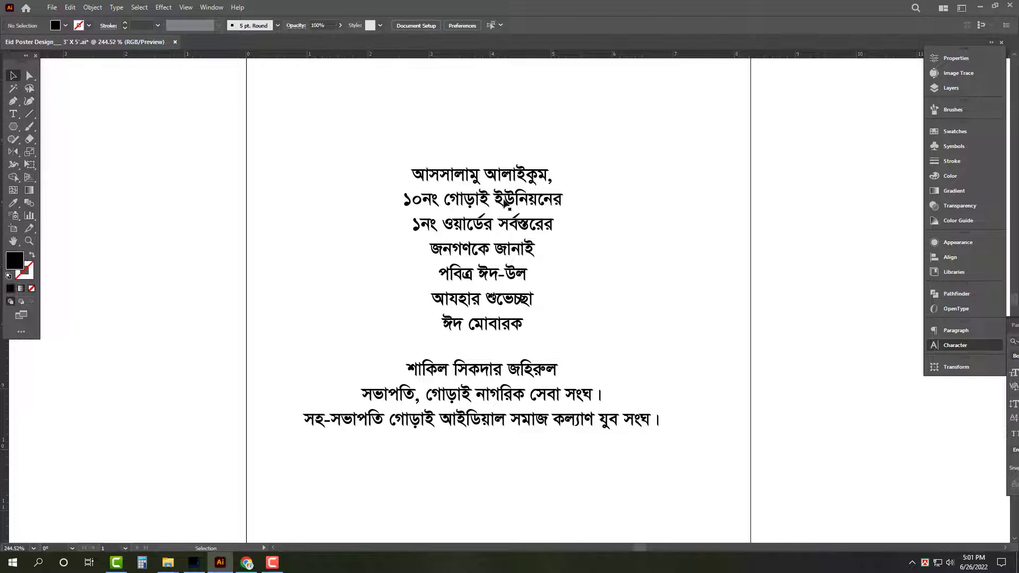
Delete the greeting text and replace the name and designation block with "ফাইল ভিডিও ডেক্সে দেওয়া থাকবে...".
click(519, 200)
key(Delete)
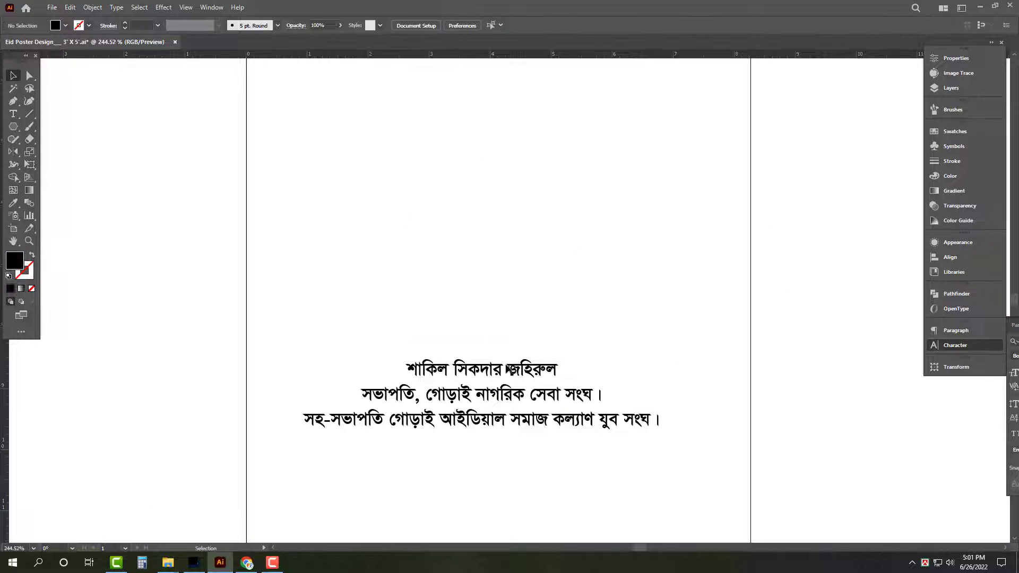
triple_click(512, 369)
key(ctrl+a)
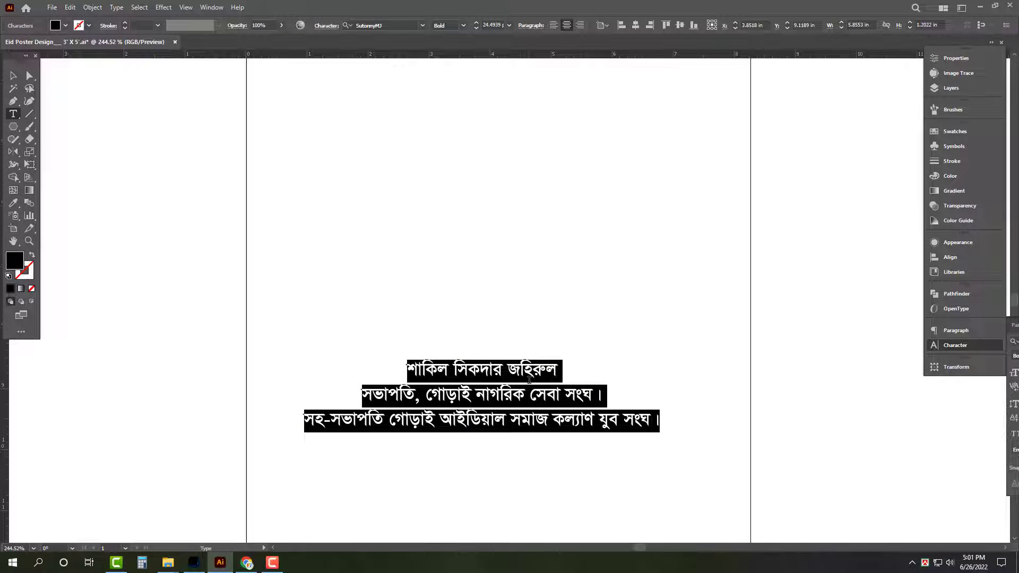
text(জভ)
key(ctrl+a)
text(ফা)
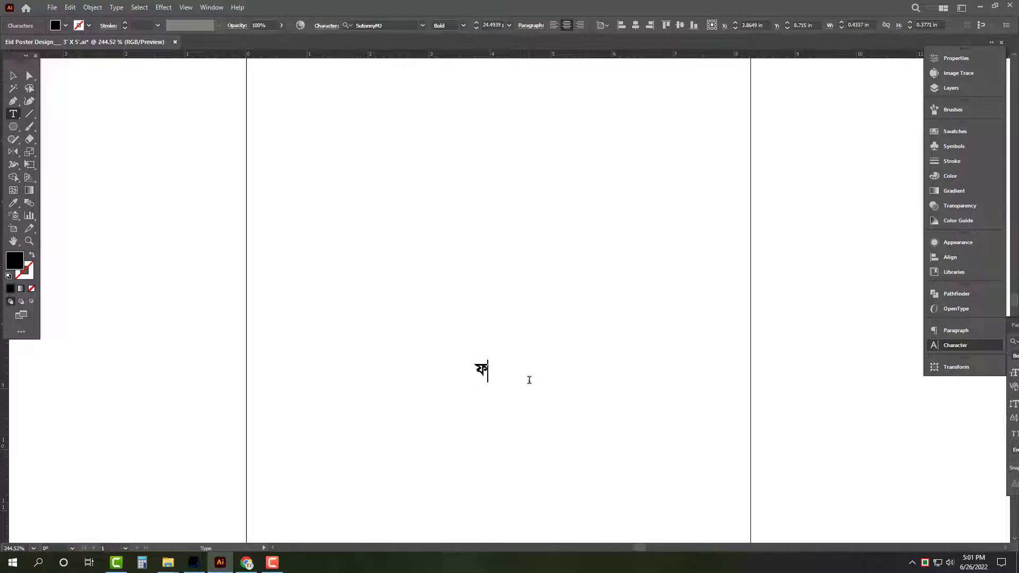
text(ইল )
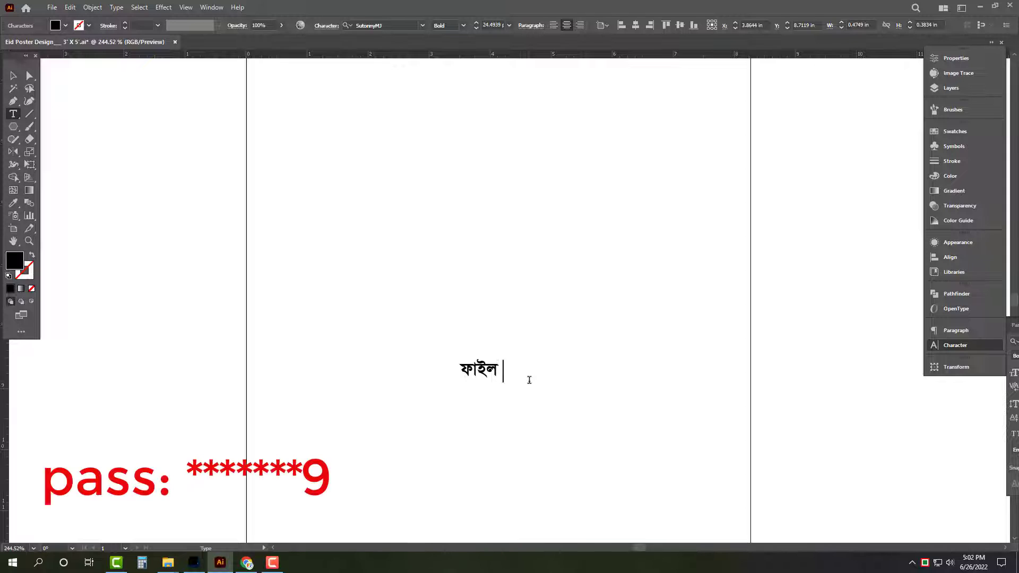
text(ভিডিও ডেস্ক্রে)
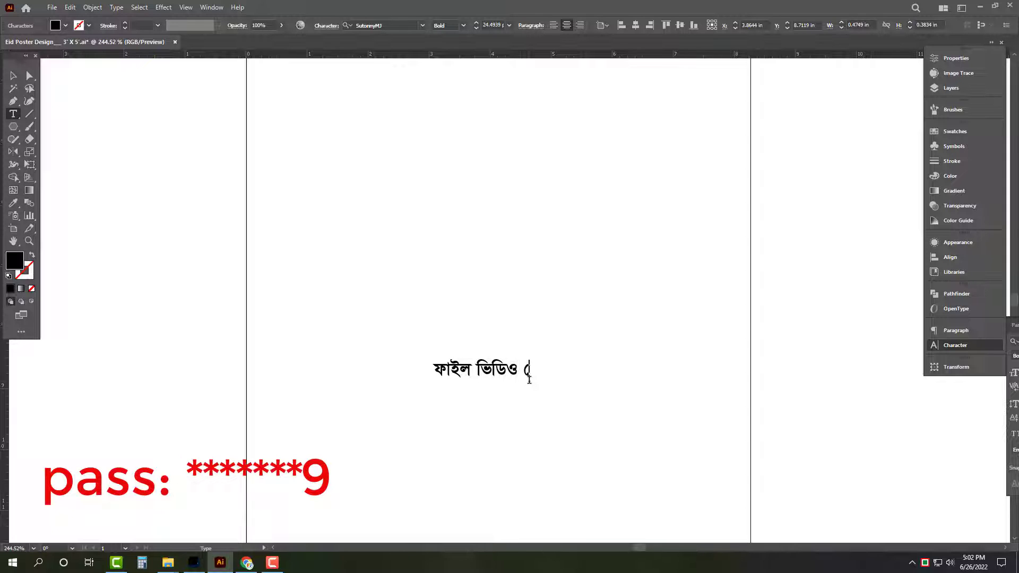
text( দেওয়া)
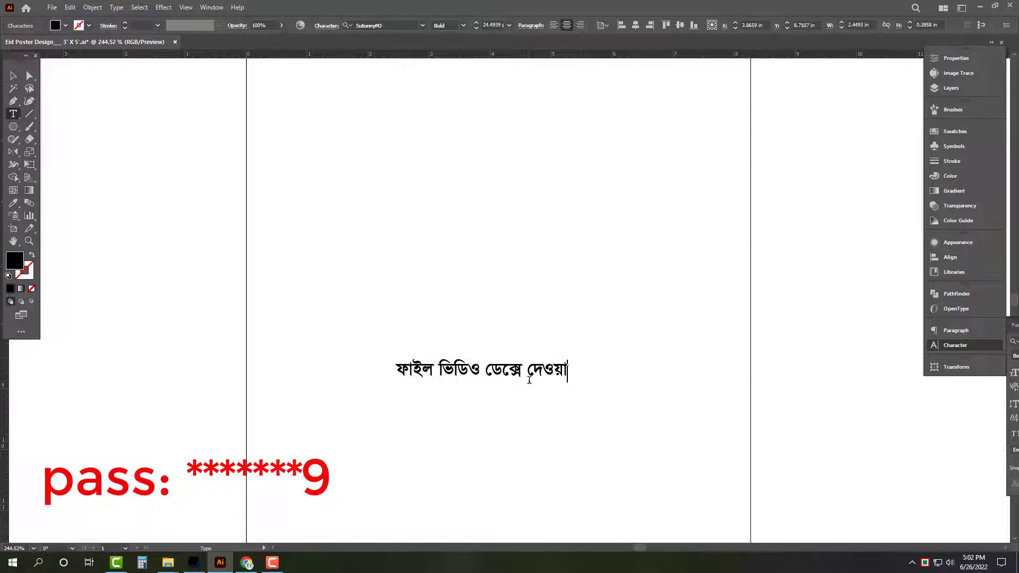
text( থাকবে...)
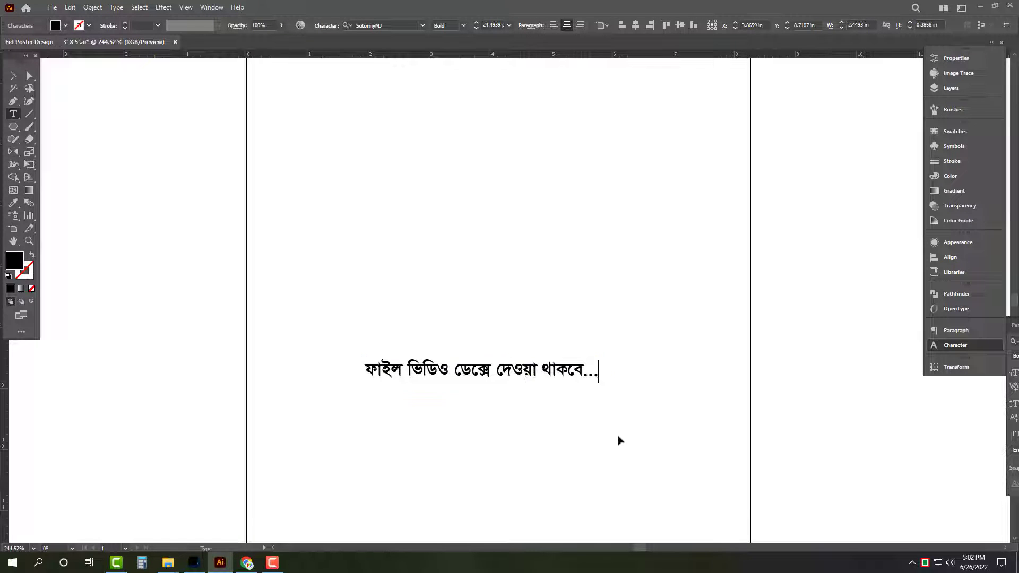
key(Escape)
Enlarge the one-line Bengali note and move it up on the artboard.
drag(599, 371, 656, 371)
drag(590, 377, 602, 319)
click(540, 330)
scroll(536, 345, up, 4)
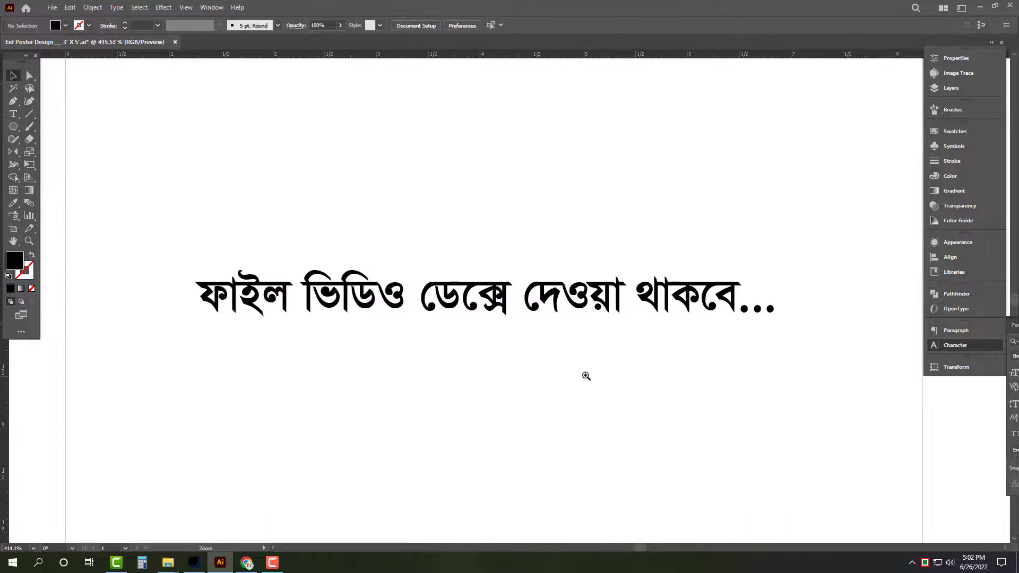
Close the "Eid Poster Design___ 3' X 5'.ai" document without saving changes, and refresh the Windows desktop.
key(ctrl+w)
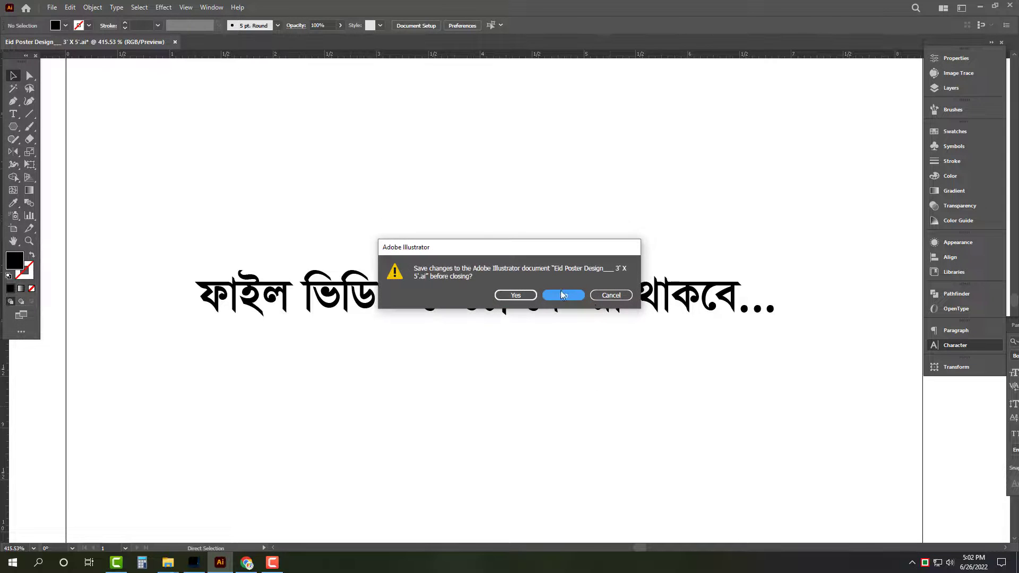
click(566, 295)
key(super)
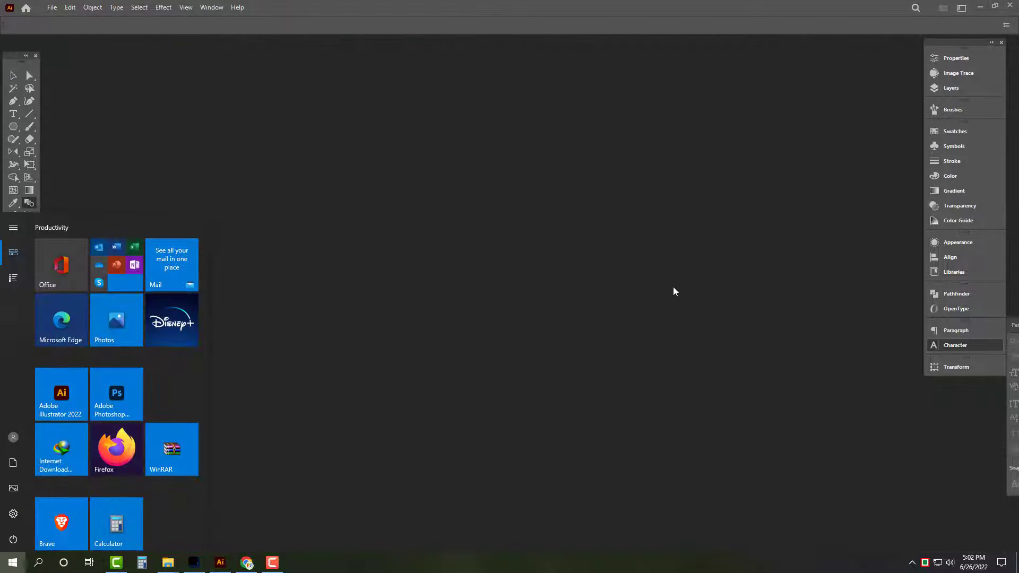
key(super+d)
right_click(501, 143)
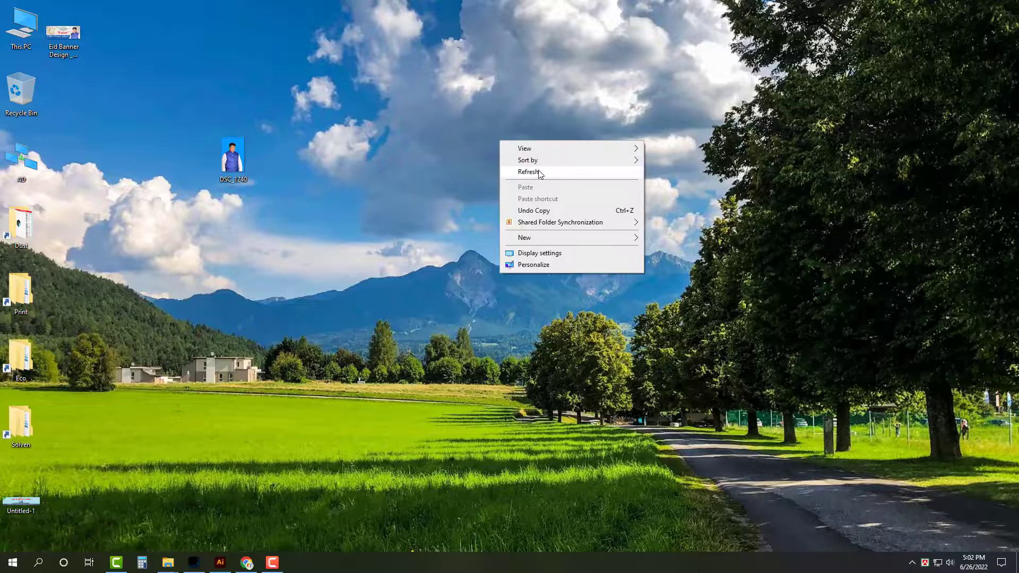